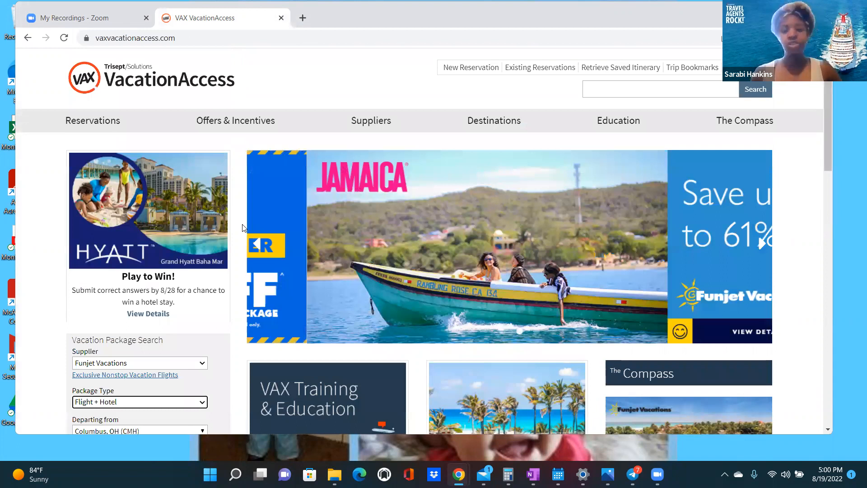
- Replace the Columbus departure airport with Miami, FL (MIA)
{"action": "scroll", "coordinate": [243, 227], "scroll_direction": "down", "scroll_amount": 3}
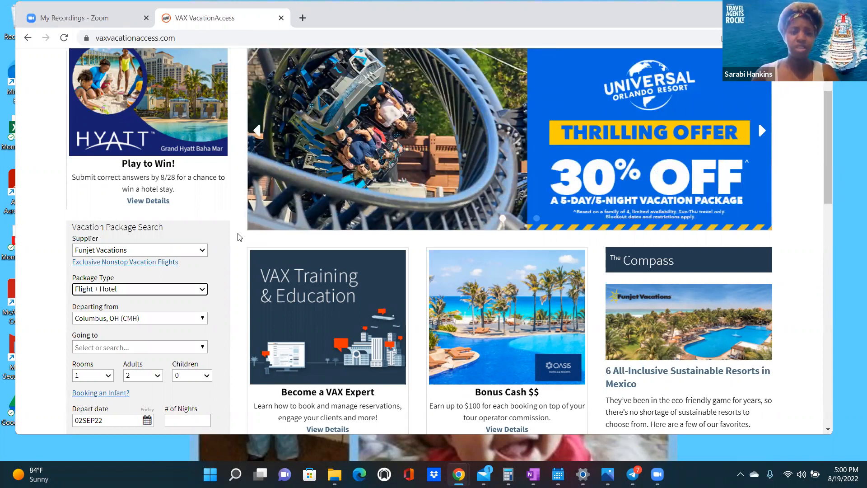
{"action": "scroll", "coordinate": [239, 237], "scroll_direction": "down", "scroll_amount": 1}
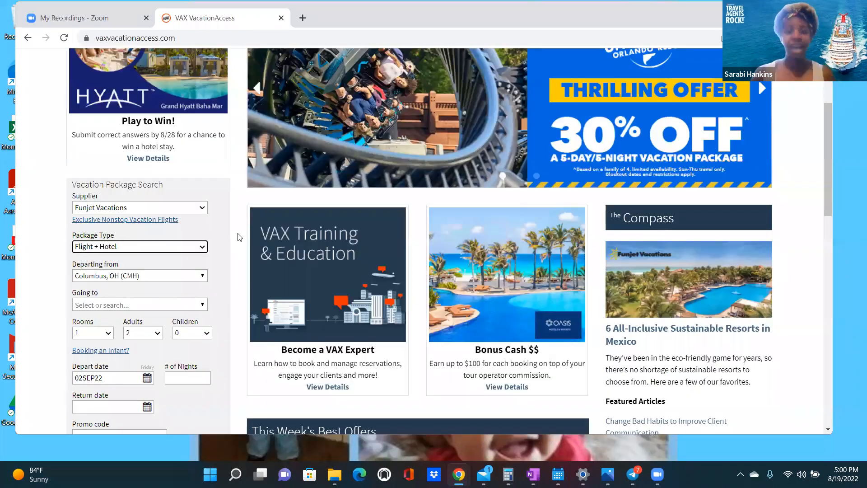
{"action": "scroll", "coordinate": [239, 237], "scroll_direction": "down", "scroll_amount": 1}
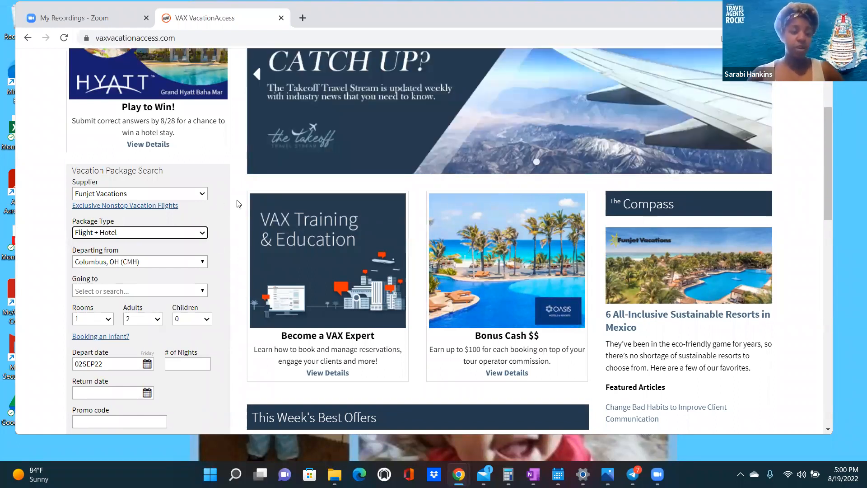
{"action": "scroll", "coordinate": [206, 211], "scroll_direction": "down", "scroll_amount": 1}
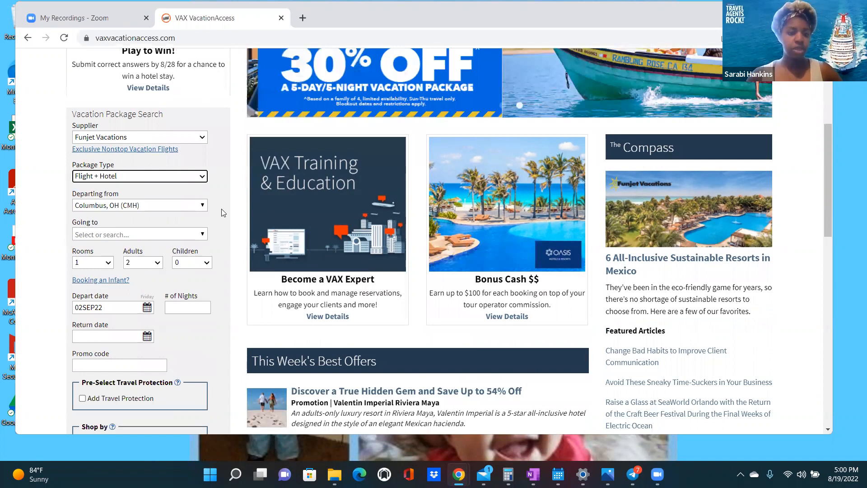
{"action": "scroll", "coordinate": [221, 208], "scroll_direction": "down", "scroll_amount": 1}
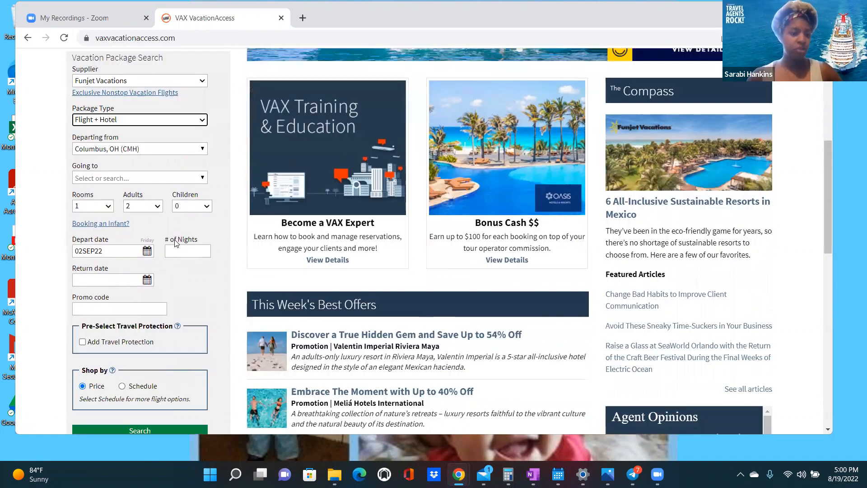
{"action": "scroll", "coordinate": [206, 209], "scroll_direction": "up", "scroll_amount": 1}
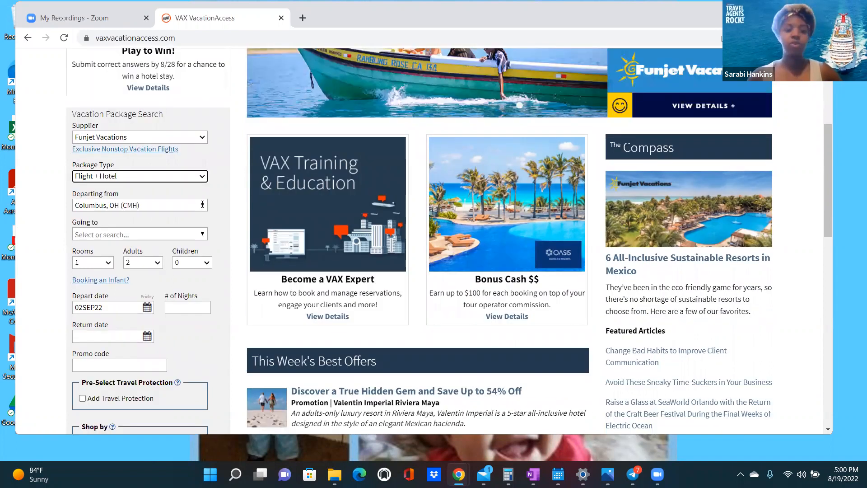
{"action": "left_click", "coordinate": [147, 209]}
{"action": "left_click", "coordinate": [126, 206]}
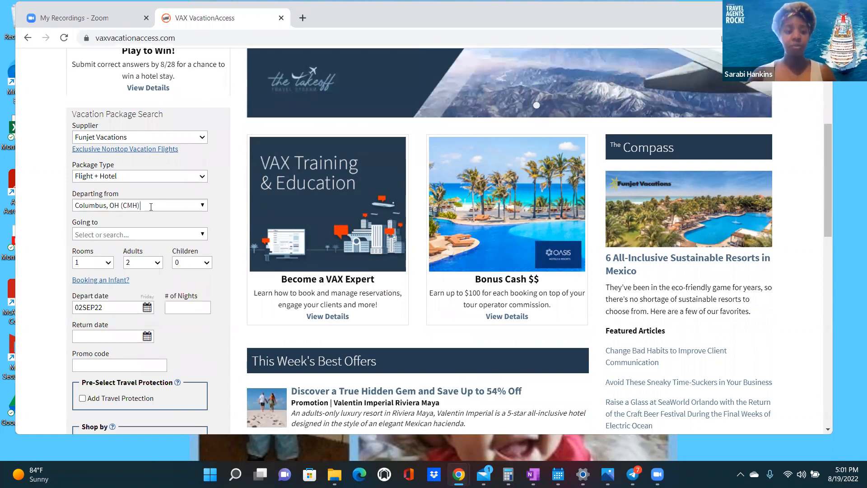
{"action": "left_click", "coordinate": [149, 208]}
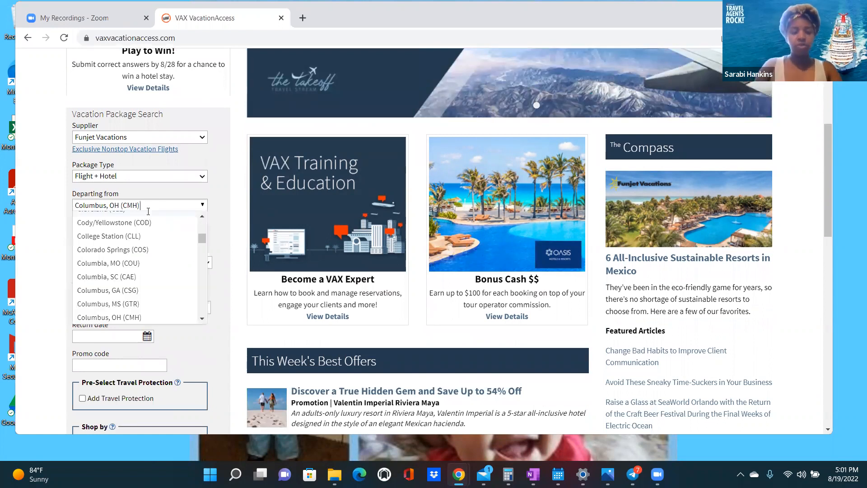
{"action": "key", "text": "BackSpace"}
{"action": "type", "text": "M"}
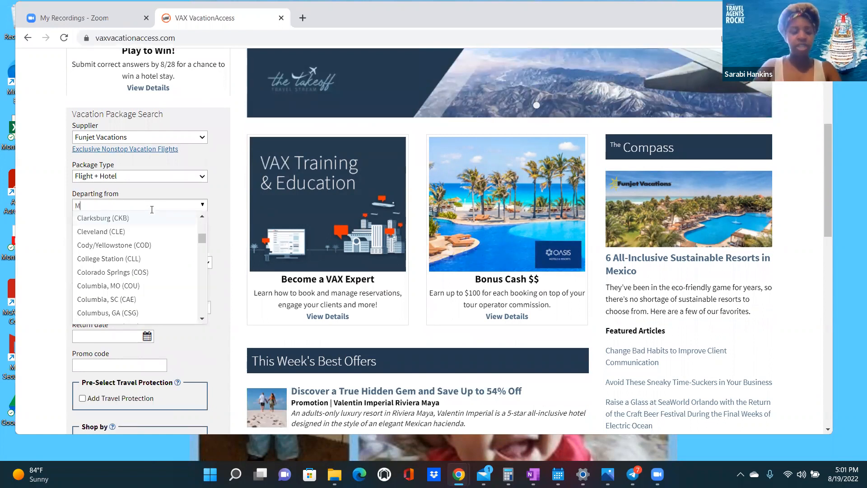
{"action": "type", "text": "iami"}
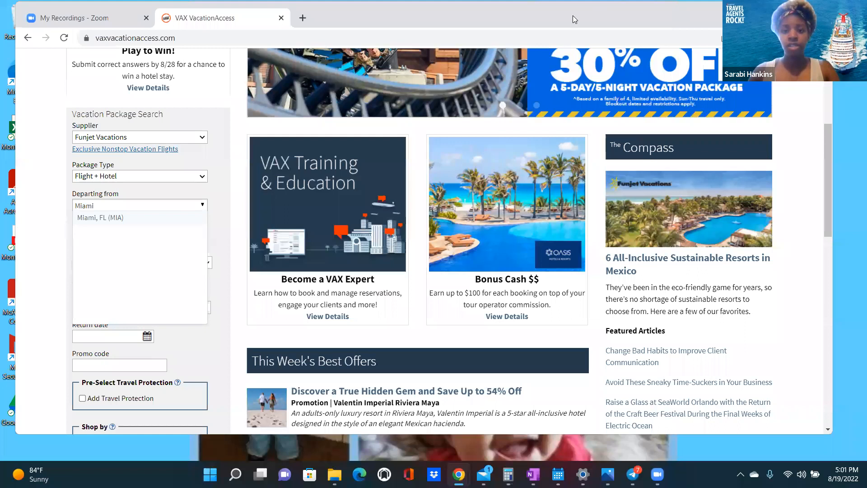
{"action": "key", "text": "Return"}
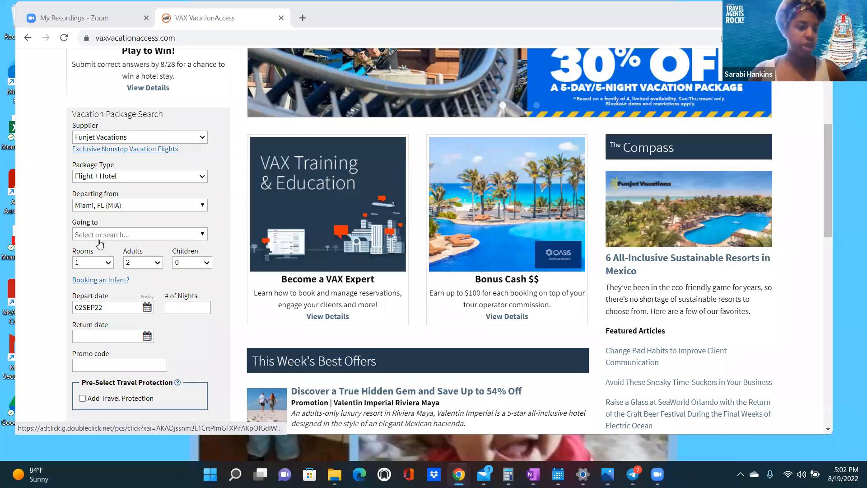
- Search 'Montego' and set the destination to Jamaica, Montego Bay (MBJ)
{"action": "left_click", "coordinate": [98, 235]}
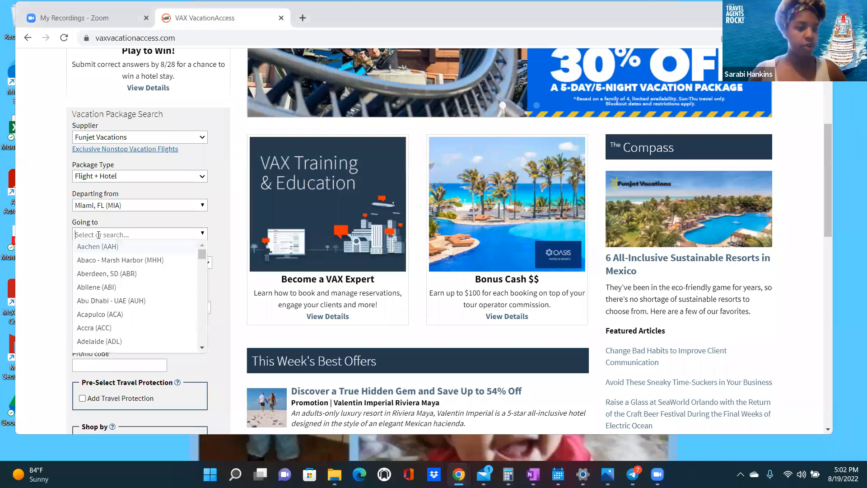
{"action": "left_click", "coordinate": [100, 234]}
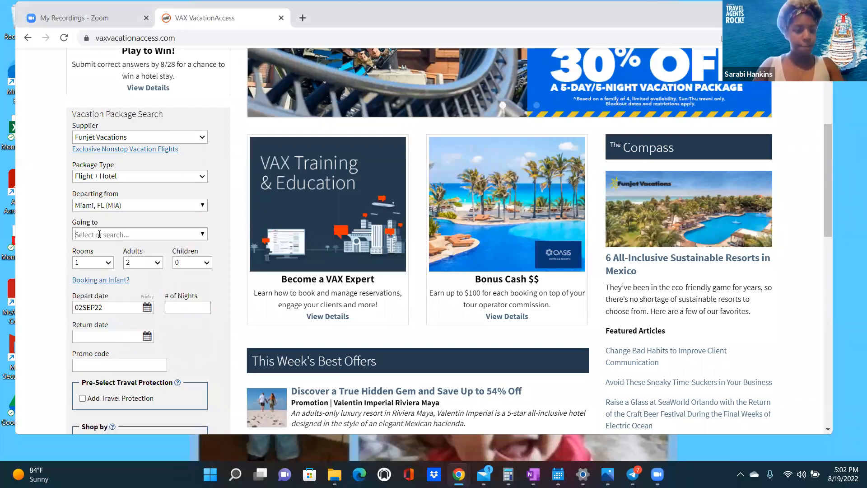
{"action": "type", "text": "Mon"}
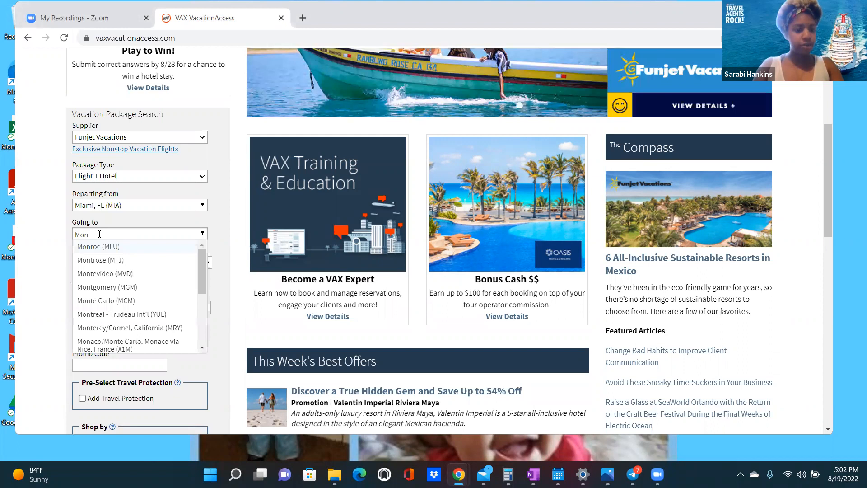
{"action": "type", "text": "tego"}
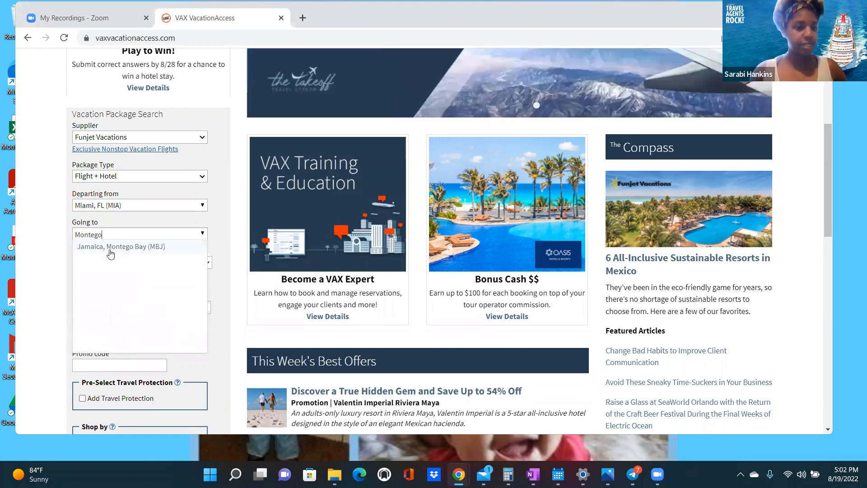
{"action": "left_click", "coordinate": [109, 249]}
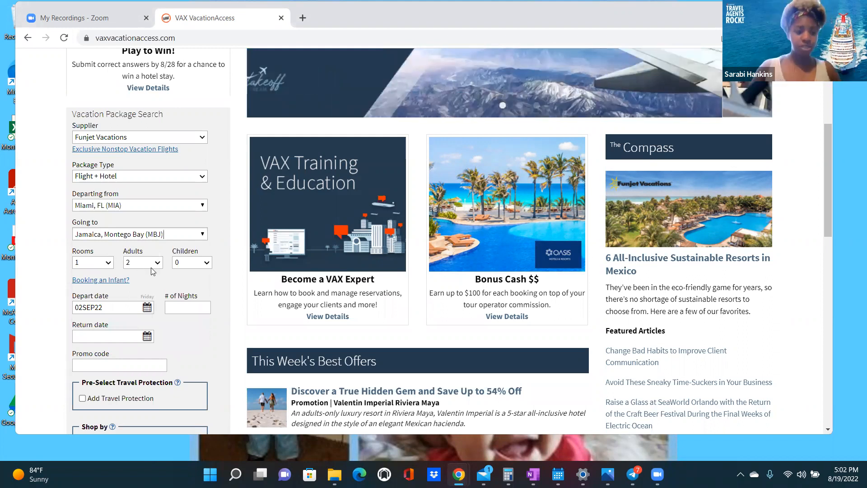
{"action": "scroll", "coordinate": [144, 254], "scroll_direction": "down", "scroll_amount": 1}
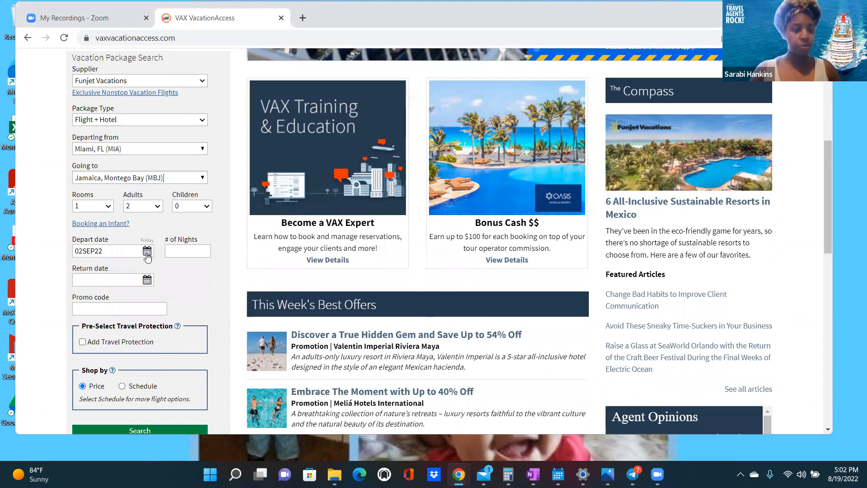
- Set the departure date to January 17, 2023 with a 5-night stay and search
{"action": "left_click", "coordinate": [148, 251]}
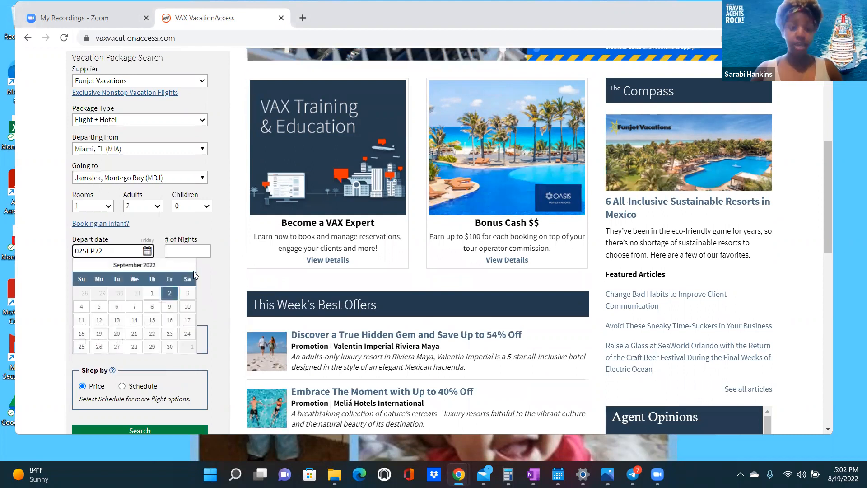
{"action": "left_click", "coordinate": [192, 267]}
{"action": "left_click", "coordinate": [192, 267]}
{"action": "left_click", "coordinate": [192, 267]}
{"action": "left_click", "coordinate": [192, 267]}
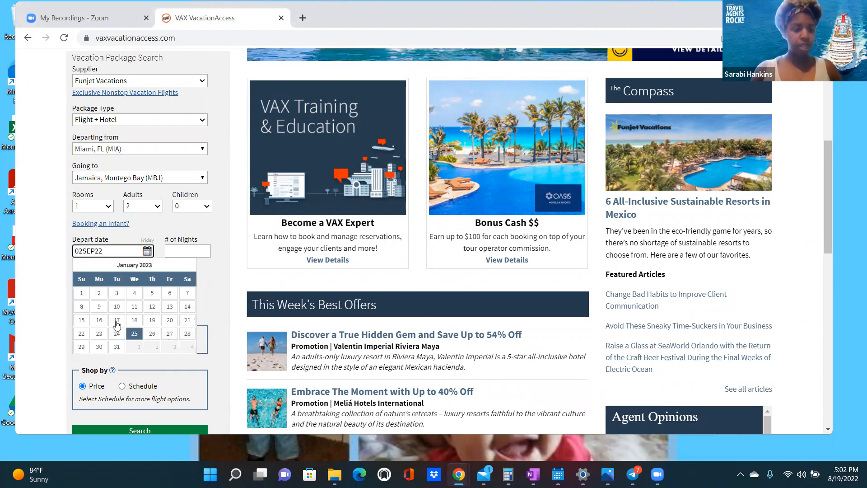
{"action": "left_click", "coordinate": [116, 321]}
{"action": "left_click", "coordinate": [175, 249]}
{"action": "left_click", "coordinate": [181, 267]}
{"action": "left_click", "coordinate": [179, 271]}
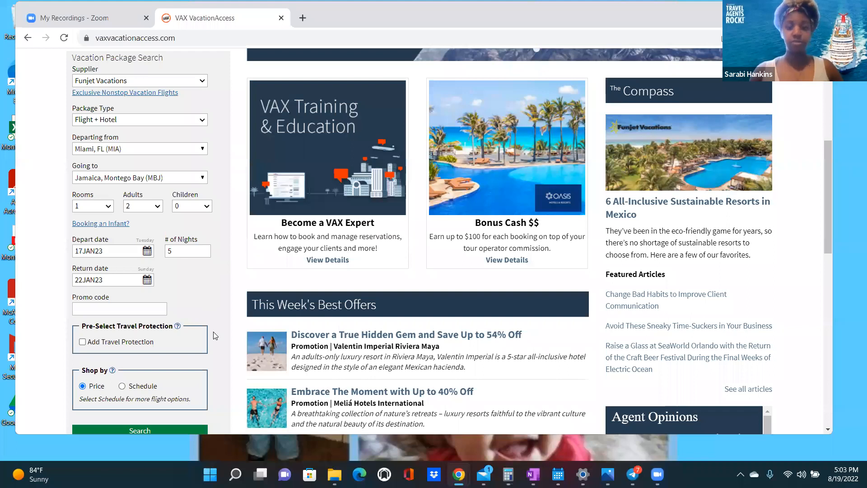
{"action": "scroll", "coordinate": [170, 394], "scroll_direction": "down", "scroll_amount": 1}
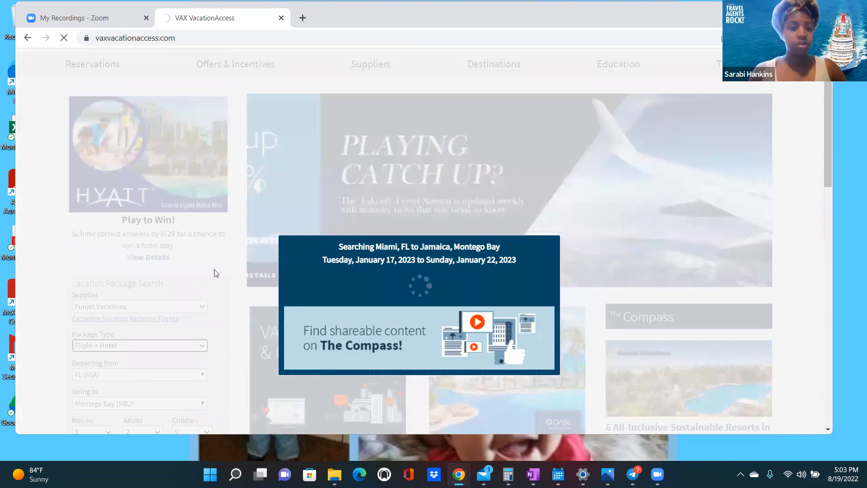
- Scroll while the Hotel Availability results for the Miami–Montego Bay search load
{"action": "scroll", "coordinate": [231, 257], "scroll_direction": "down", "scroll_amount": 2}
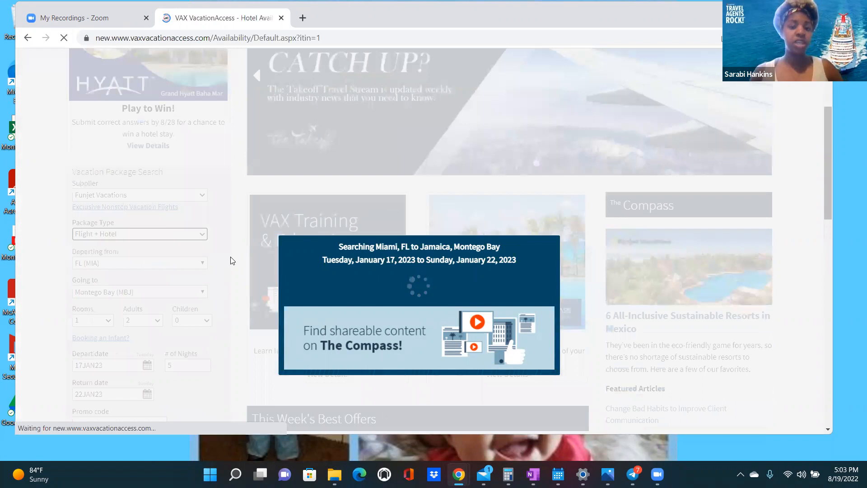
{"action": "scroll", "coordinate": [231, 261], "scroll_direction": "down", "scroll_amount": 1}
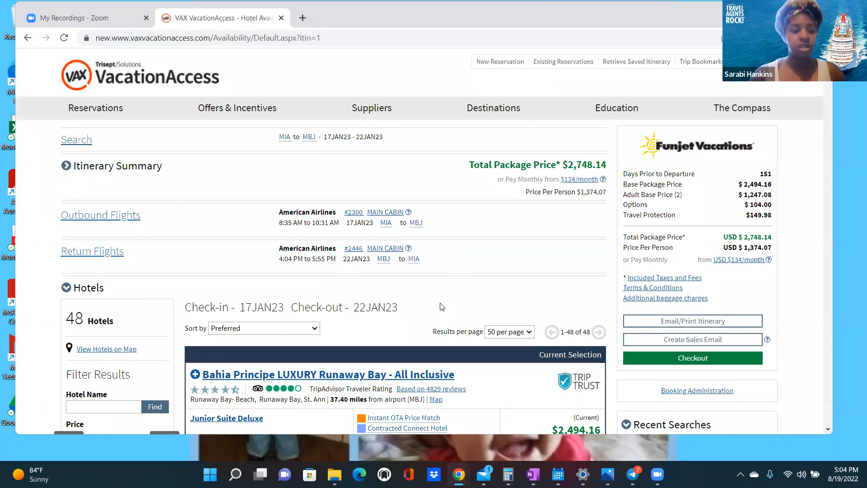
{"action": "scroll", "coordinate": [218, 229], "scroll_direction": "down", "scroll_amount": 1}
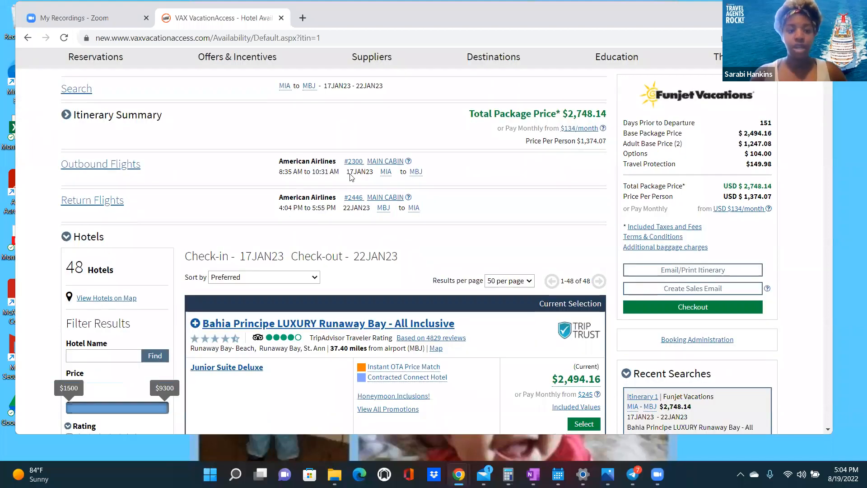
{"action": "scroll", "coordinate": [104, 216], "scroll_direction": "down", "scroll_amount": 1}
{"action": "scroll", "coordinate": [104, 217], "scroll_direction": "up", "scroll_amount": 2}
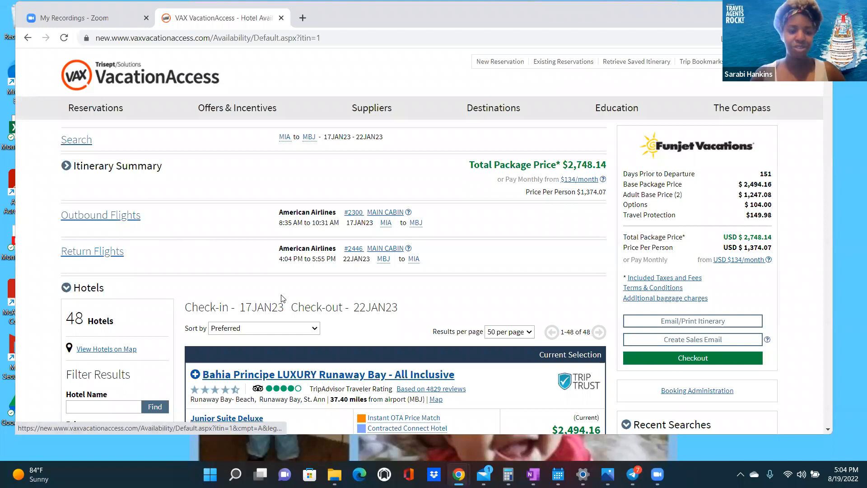
{"action": "scroll", "coordinate": [194, 254], "scroll_direction": "down", "scroll_amount": 2}
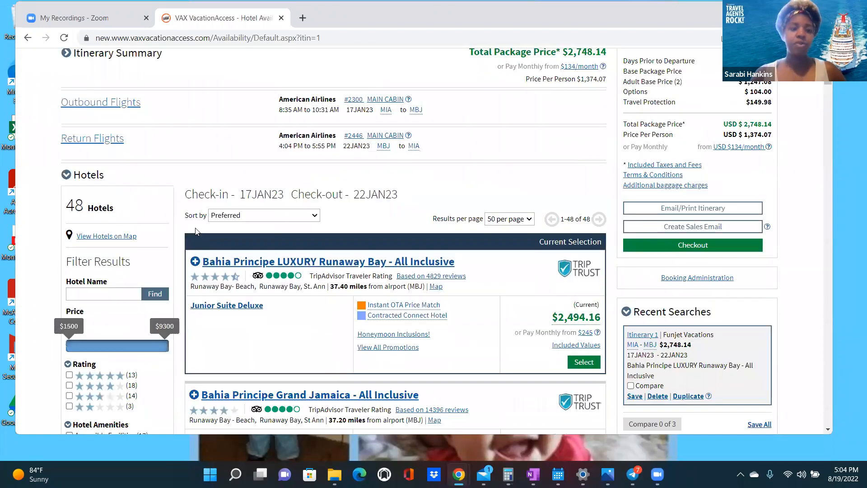
{"action": "scroll", "coordinate": [197, 232], "scroll_direction": "down", "scroll_amount": 1}
{"action": "scroll", "coordinate": [180, 254], "scroll_direction": "down", "scroll_amount": 2}
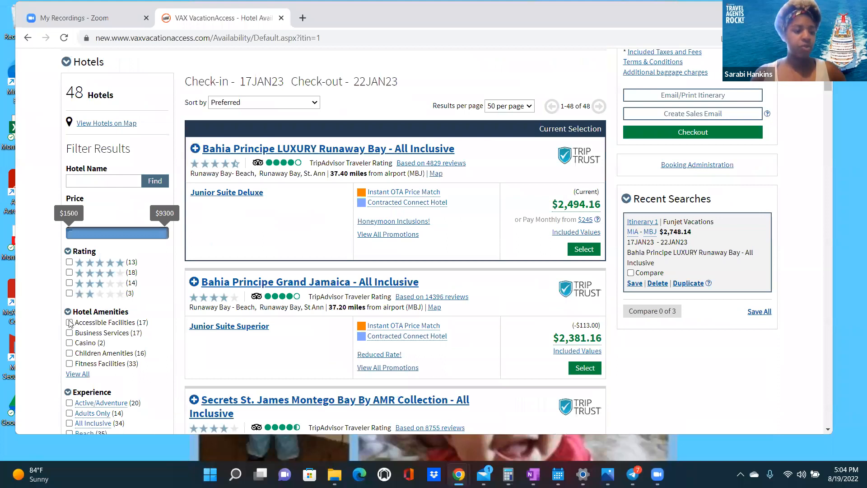
{"action": "scroll", "coordinate": [70, 323], "scroll_direction": "down", "scroll_amount": 2}
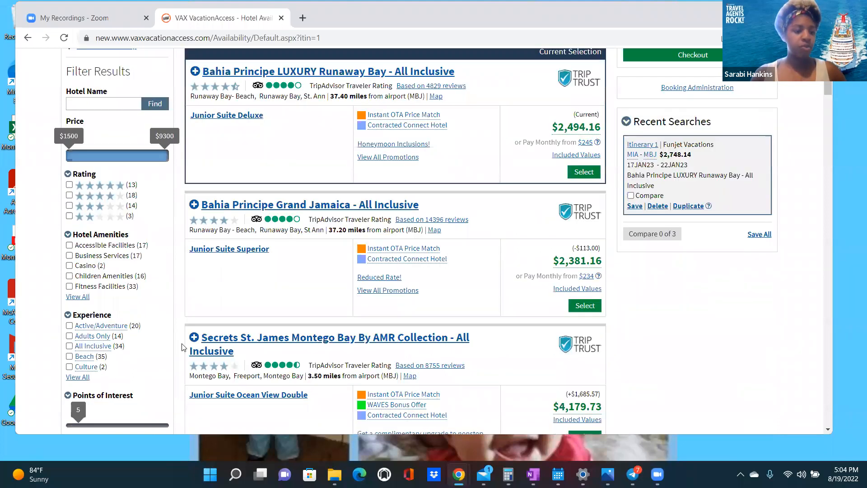
{"action": "scroll", "coordinate": [70, 304], "scroll_direction": "down", "scroll_amount": 1}
{"action": "left_click", "coordinate": [69, 300]}
{"action": "left_click", "coordinate": [69, 311]}
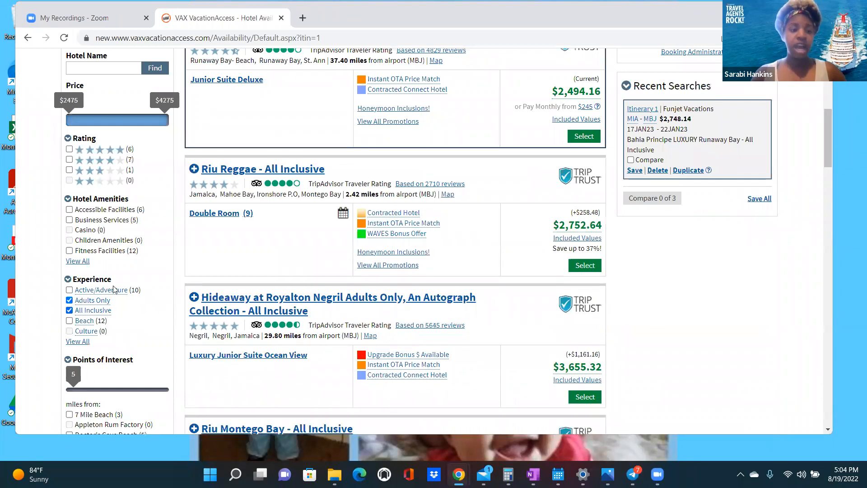
{"action": "scroll", "coordinate": [72, 276], "scroll_direction": "up", "scroll_amount": 3}
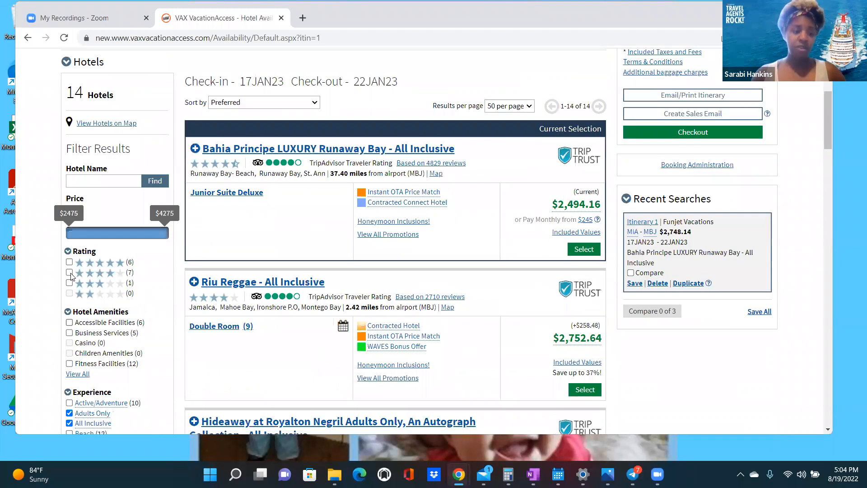
{"action": "left_click", "coordinate": [69, 262]}
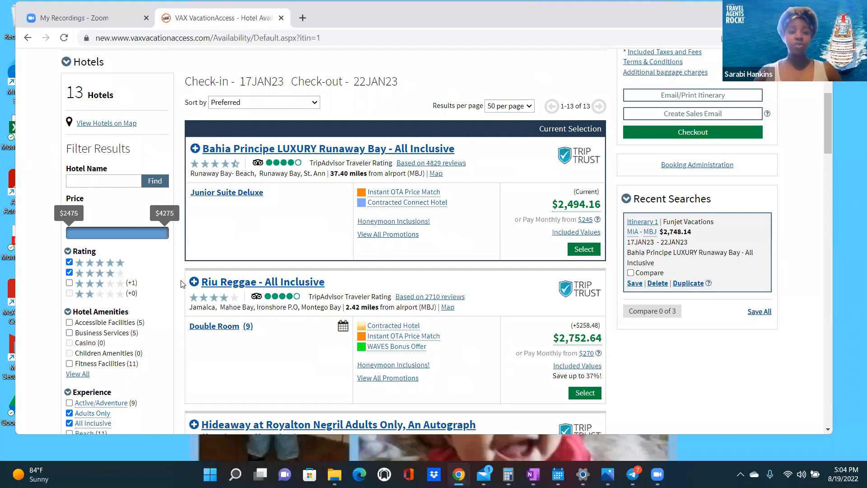
{"action": "scroll", "coordinate": [182, 284], "scroll_direction": "up", "scroll_amount": 1}
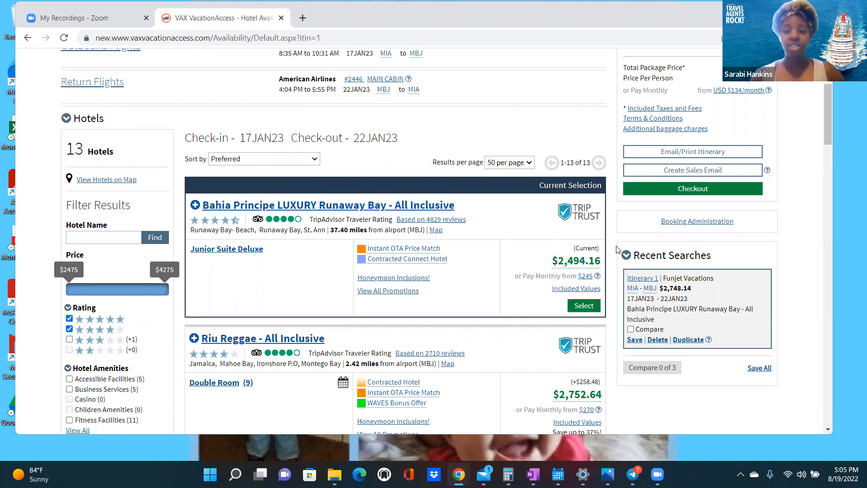
{"action": "scroll", "coordinate": [613, 256], "scroll_direction": "up", "scroll_amount": 1}
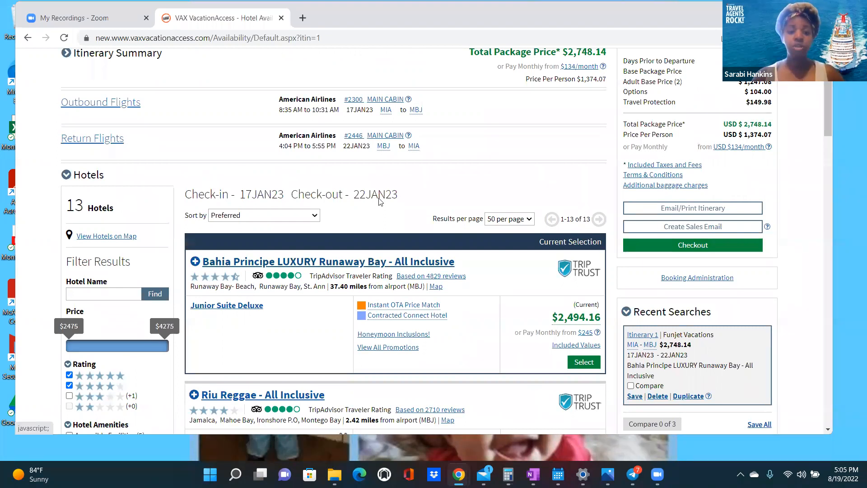
- Sort the hotel results by Price - Lowest to Highest
{"action": "left_click", "coordinate": [314, 215]}
{"action": "left_click", "coordinate": [257, 236]}
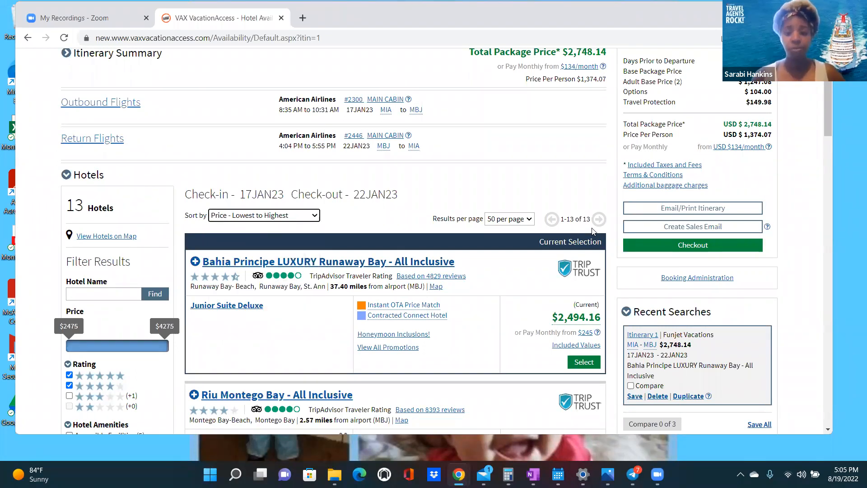
{"action": "scroll", "coordinate": [574, 234], "scroll_direction": "down", "scroll_amount": 1}
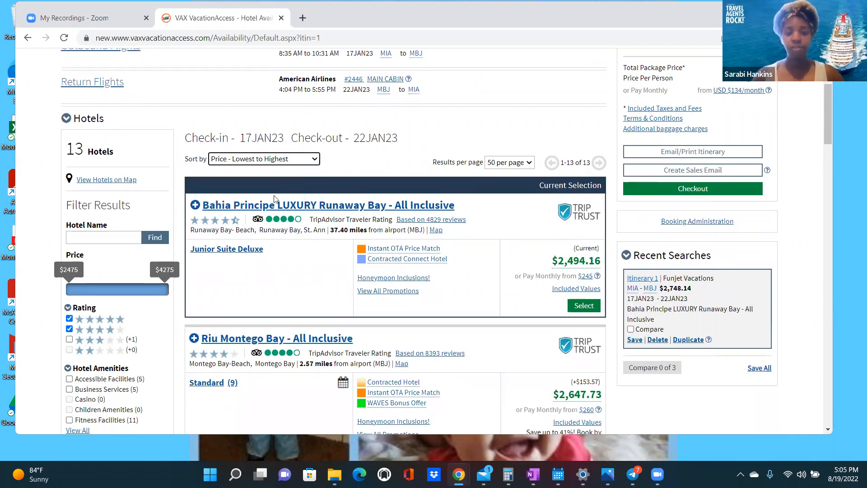
- Expand Bahia Principe's room types, showing Junior Suite Deluxe Sea View ($2,605.14) and Ocean Front ($2,969.41)
{"action": "left_click", "coordinate": [195, 206]}
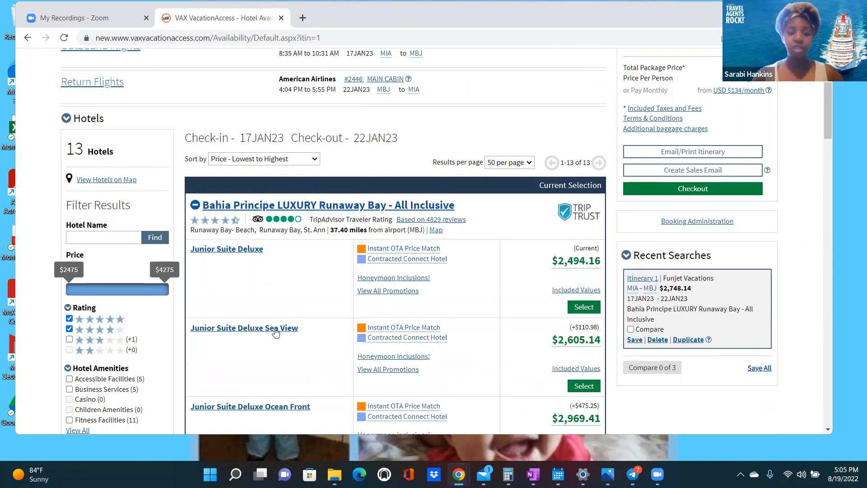
{"action": "scroll", "coordinate": [268, 267], "scroll_direction": "down", "scroll_amount": 3}
{"action": "scroll", "coordinate": [273, 264], "scroll_direction": "up", "scroll_amount": 1}
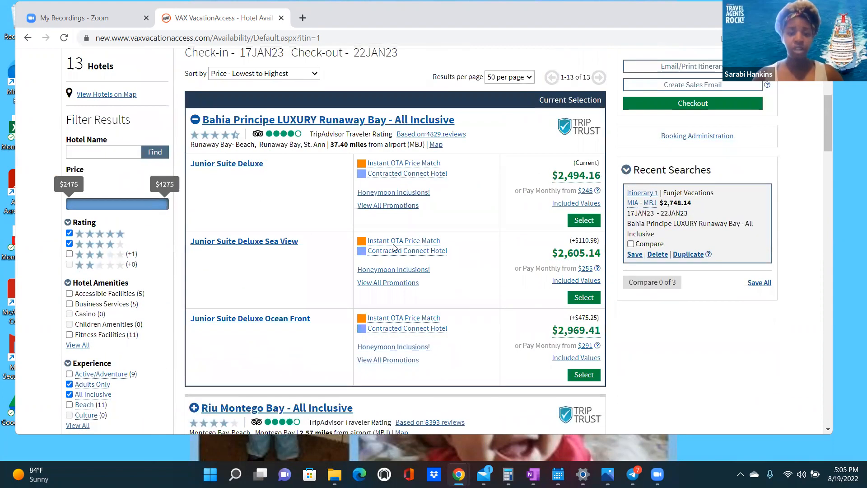
{"action": "scroll", "coordinate": [331, 272], "scroll_direction": "down", "scroll_amount": 1}
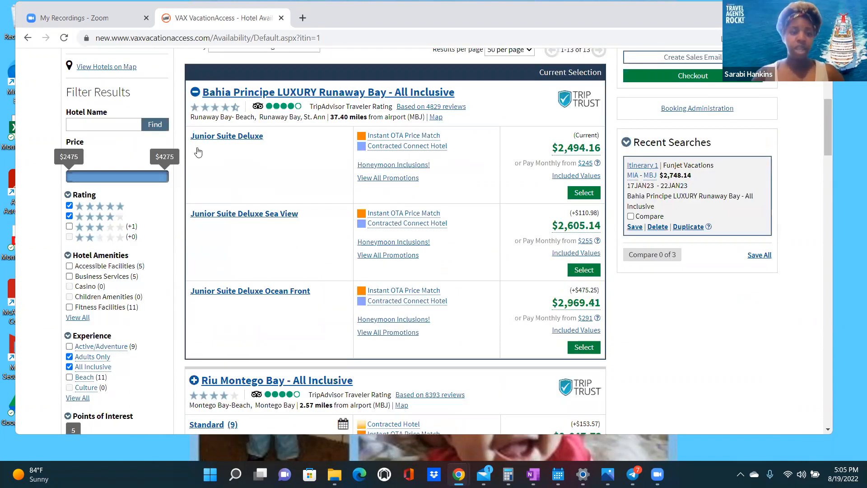
{"action": "scroll", "coordinate": [201, 151], "scroll_direction": "up", "scroll_amount": 2}
- Open the Bahia Principe LUXURY Runaway Bay details window
{"action": "left_click", "coordinate": [225, 153]}
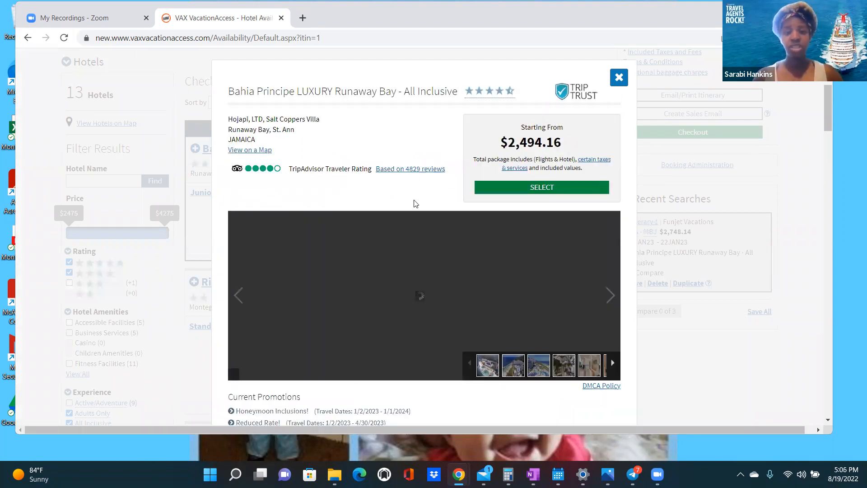
{"action": "scroll", "coordinate": [415, 210], "scroll_direction": "down", "scroll_amount": 3}
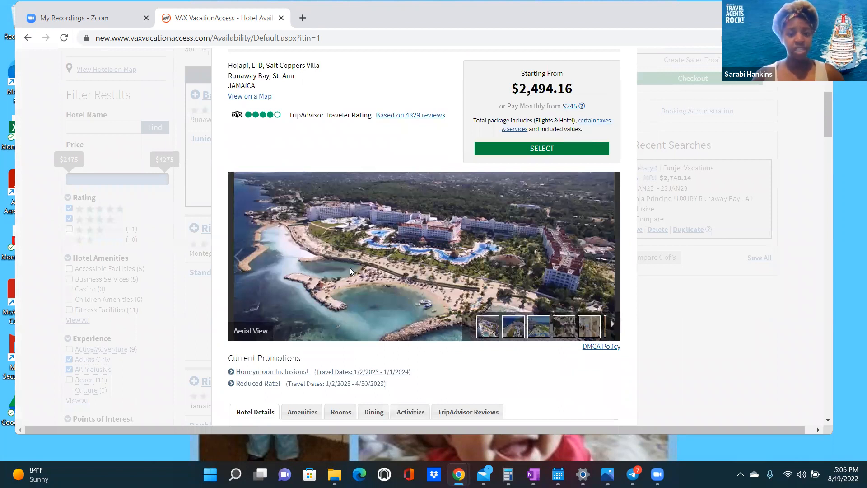
{"action": "scroll", "coordinate": [369, 210], "scroll_direction": "down", "scroll_amount": 1}
- Step through the hotel gallery: Lobby Deck, Junior Suite, dining, Craft Cocktails, Picasso Restaurant and Beach photos
{"action": "left_click", "coordinate": [616, 317]}
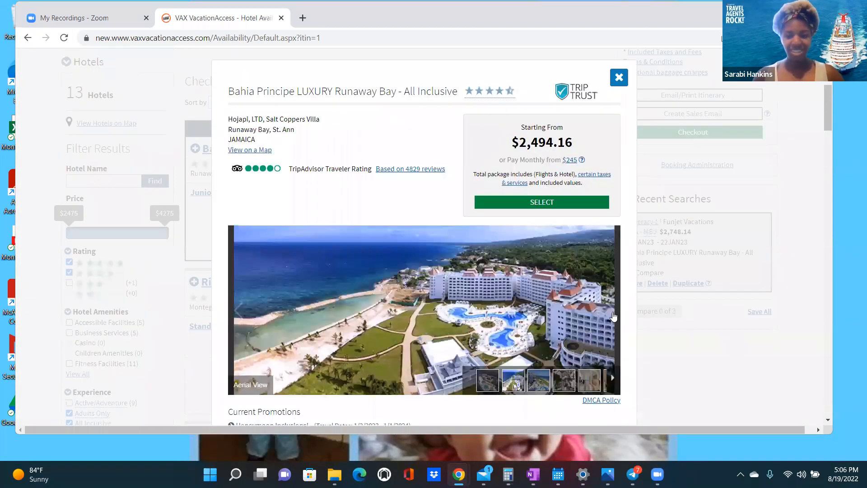
{"action": "left_click", "coordinate": [614, 316]}
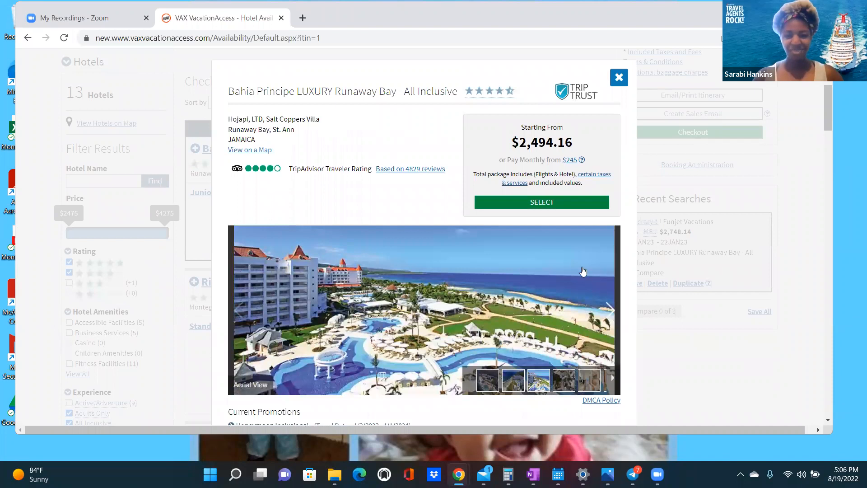
{"action": "scroll", "coordinate": [611, 289], "scroll_direction": "down", "scroll_amount": 1}
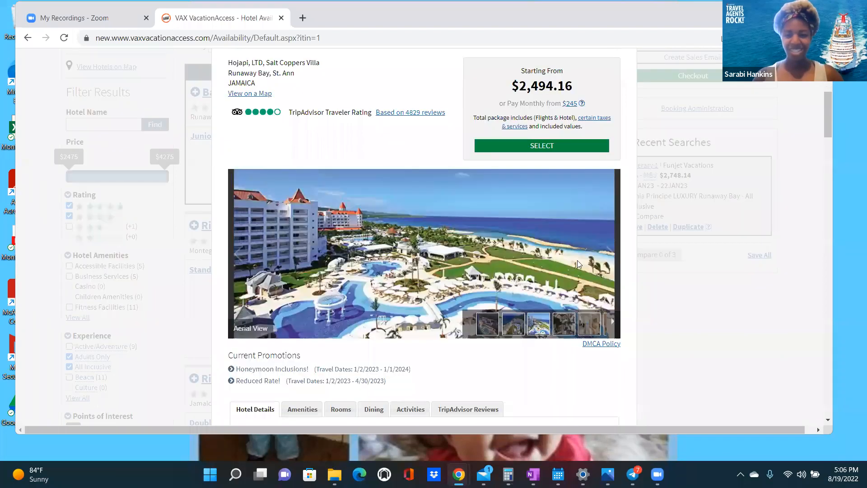
{"action": "left_click", "coordinate": [609, 263]}
{"action": "left_click", "coordinate": [609, 263]}
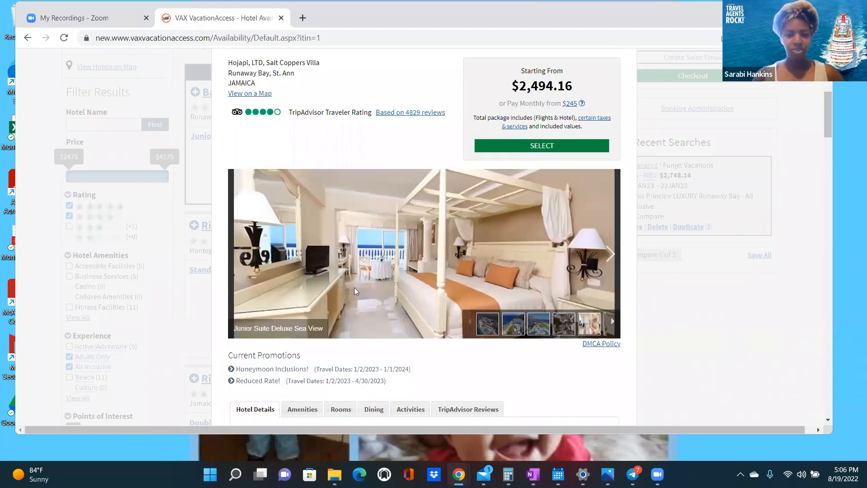
{"action": "left_click", "coordinate": [612, 260]}
{"action": "left_click", "coordinate": [612, 260]}
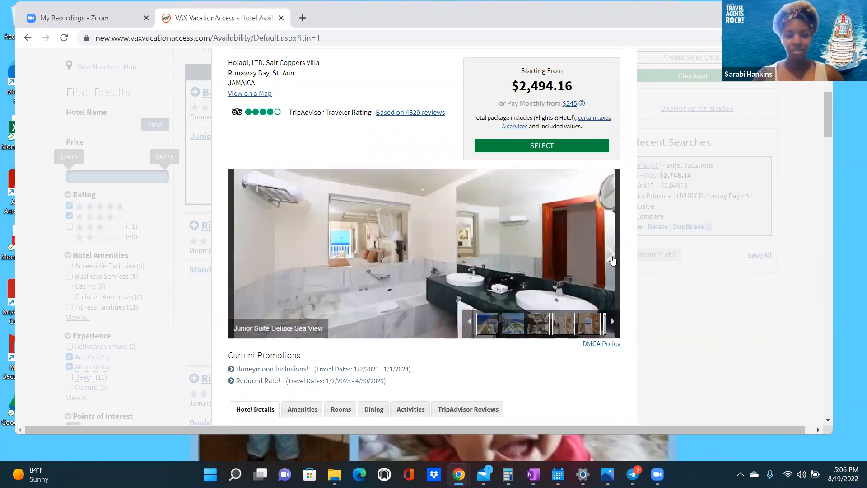
{"action": "left_click", "coordinate": [612, 260]}
{"action": "left_click", "coordinate": [612, 260]}
{"action": "left_click", "coordinate": [613, 260]}
{"action": "left_click", "coordinate": [613, 259]}
{"action": "left_click", "coordinate": [613, 259]}
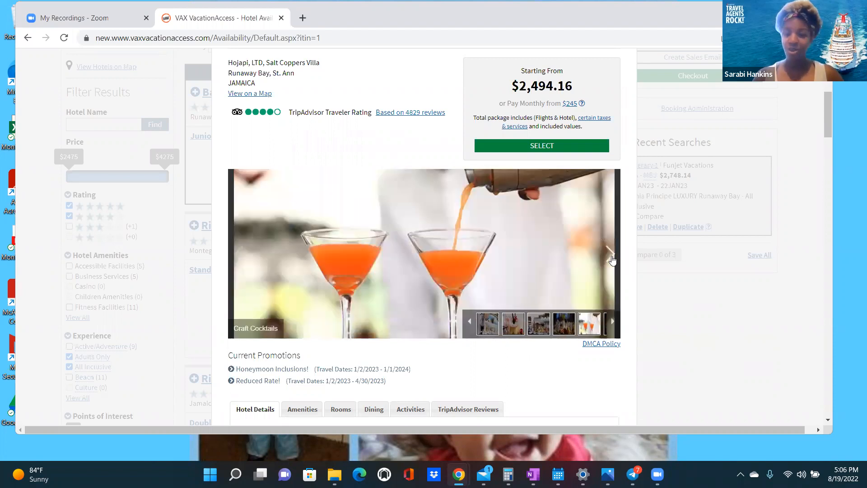
{"action": "left_click", "coordinate": [613, 259]}
{"action": "left_click", "coordinate": [612, 260]}
{"action": "left_click", "coordinate": [612, 260]}
{"action": "left_click", "coordinate": [612, 259]}
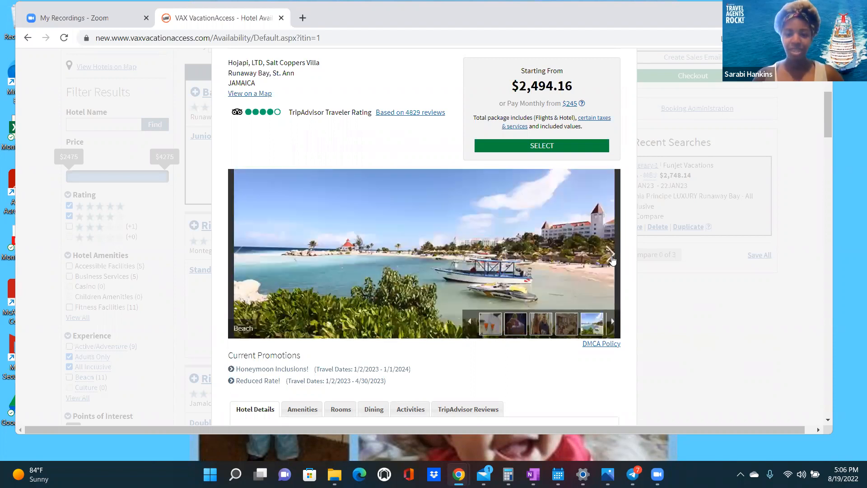
{"action": "left_click", "coordinate": [613, 260]}
{"action": "scroll", "coordinate": [350, 292], "scroll_direction": "up", "scroll_amount": 3}
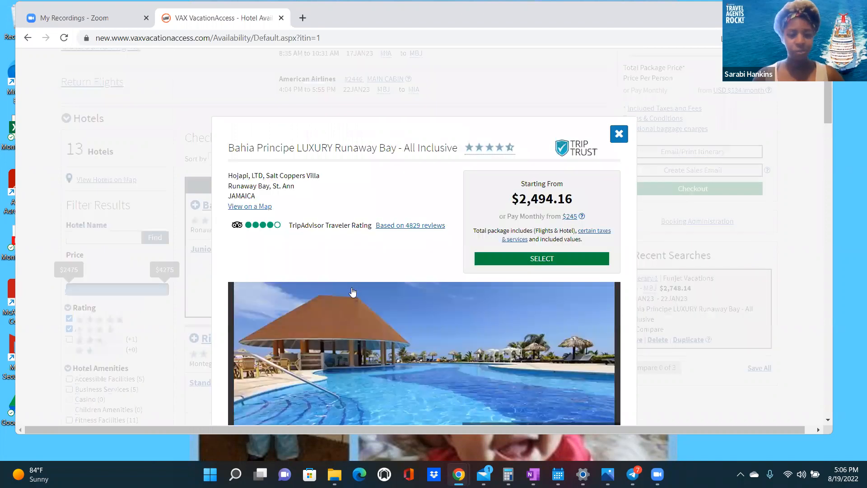
{"action": "scroll", "coordinate": [347, 285], "scroll_direction": "down", "scroll_amount": 4}
{"action": "scroll", "coordinate": [301, 256], "scroll_direction": "down", "scroll_amount": 3}
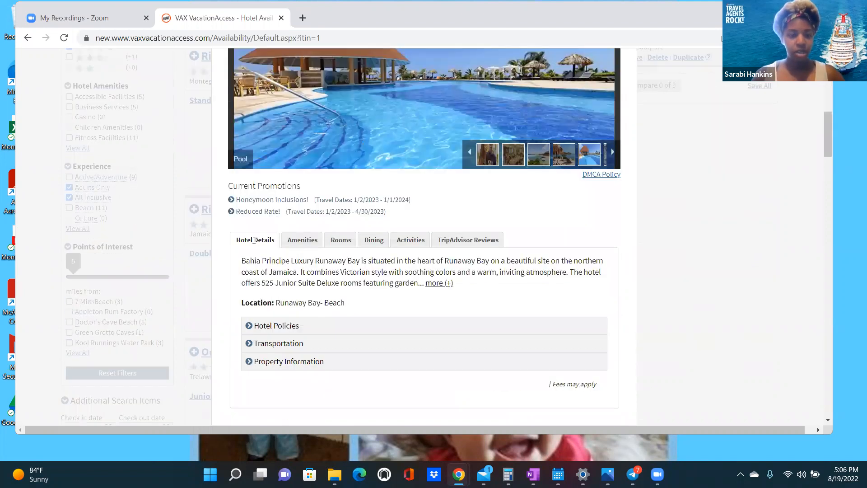
- Expand the Honeymoon Inclusions and Reduced Rate promotion details
{"action": "left_click", "coordinate": [231, 200]}
{"action": "left_click", "coordinate": [231, 291]}
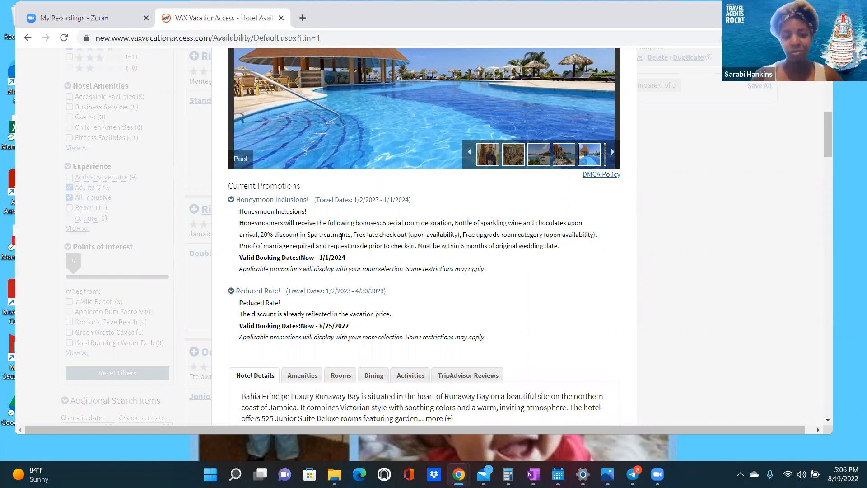
{"action": "scroll", "coordinate": [362, 304], "scroll_direction": "down", "scroll_amount": 1}
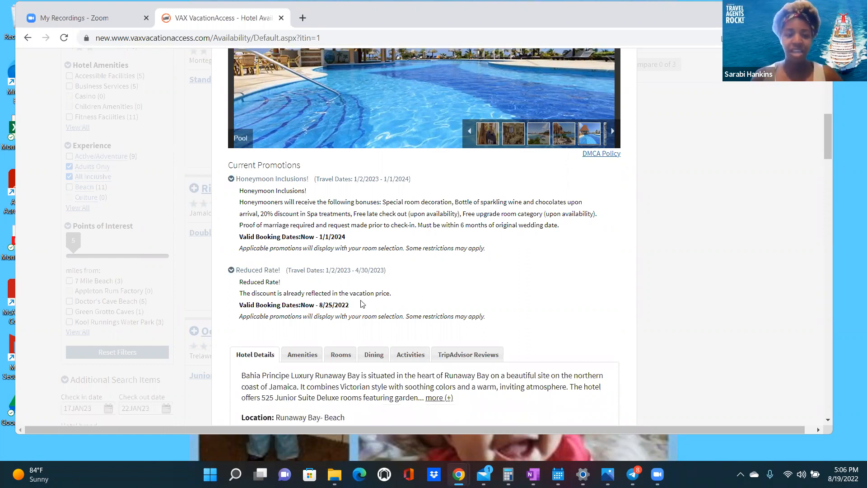
{"action": "scroll", "coordinate": [316, 304], "scroll_direction": "up", "scroll_amount": 1}
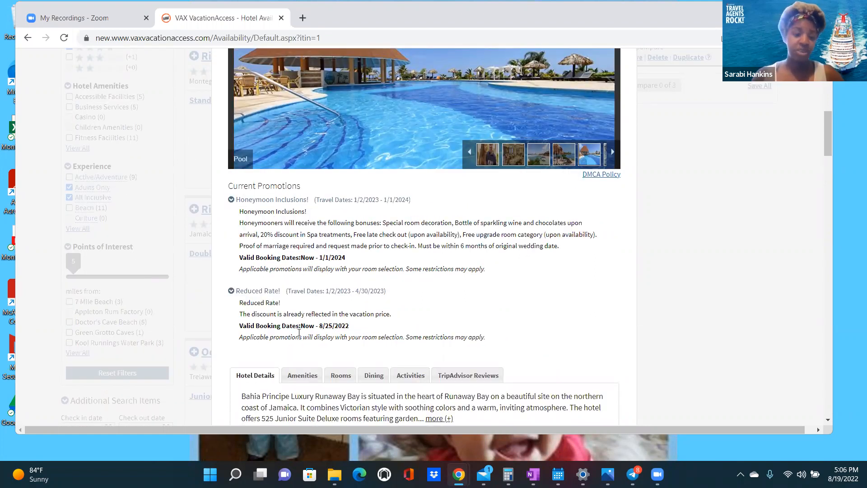
- Scroll through the hotel's amenities and available rooms list
{"action": "scroll", "coordinate": [310, 331], "scroll_direction": "down", "scroll_amount": 1}
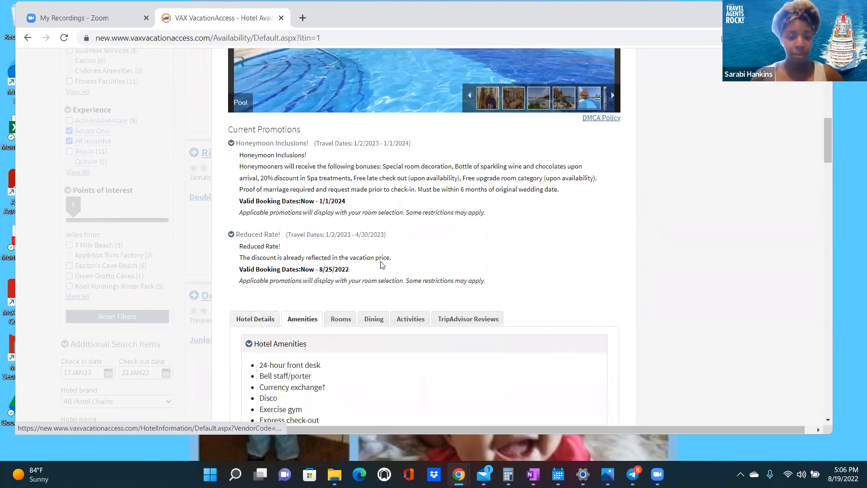
{"action": "scroll", "coordinate": [381, 264], "scroll_direction": "down", "scroll_amount": 2}
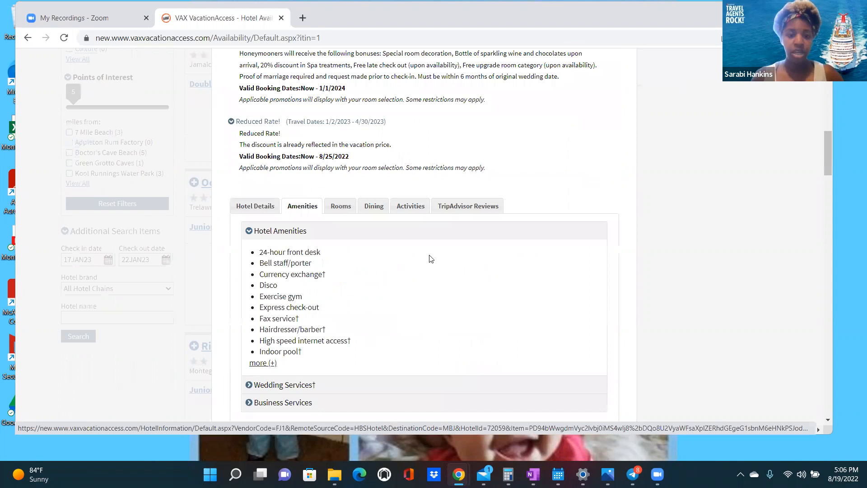
{"action": "scroll", "coordinate": [432, 259], "scroll_direction": "down", "scroll_amount": 3}
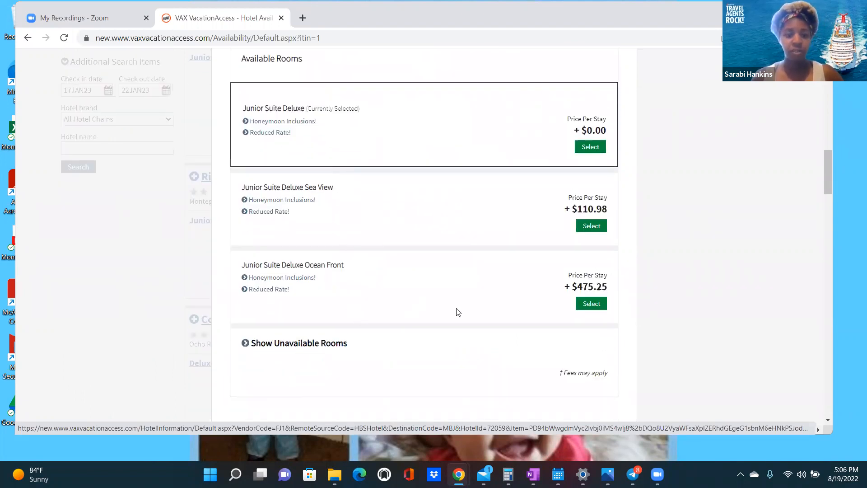
{"action": "scroll", "coordinate": [447, 307], "scroll_direction": "up", "scroll_amount": 1}
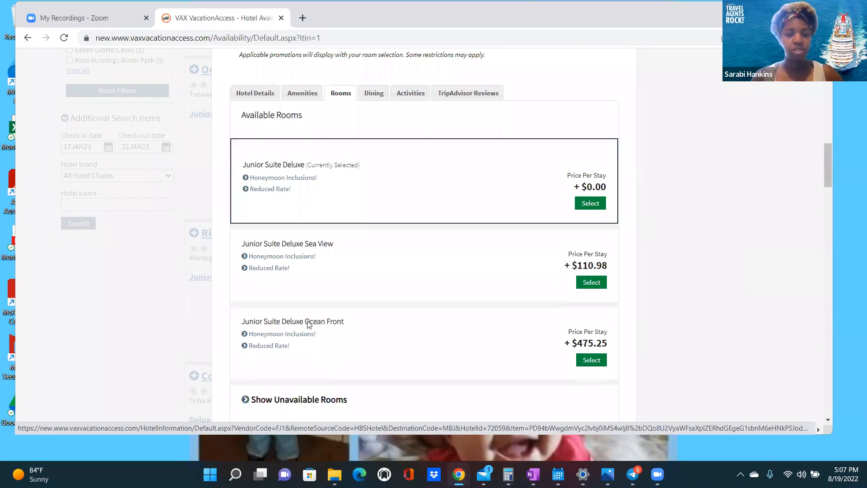
{"action": "scroll", "coordinate": [609, 199], "scroll_direction": "up", "scroll_amount": 6}
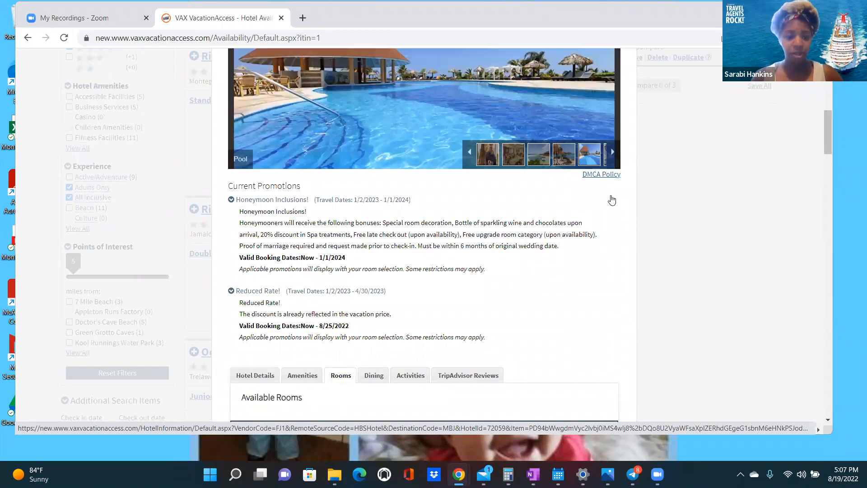
- Browse gallery photos from The Village and aerial views to Craft Cocktails, then scroll to Available Rooms
{"action": "scroll", "coordinate": [612, 200], "scroll_direction": "up", "scroll_amount": 3}
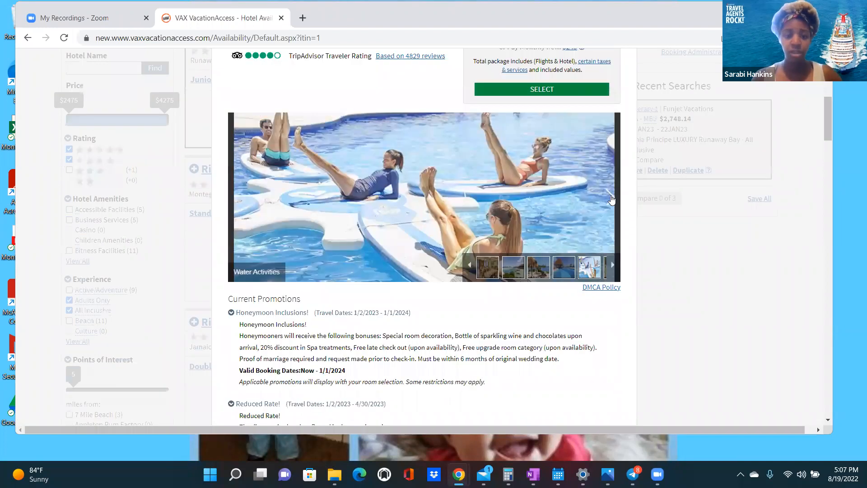
{"action": "left_click", "coordinate": [612, 200]}
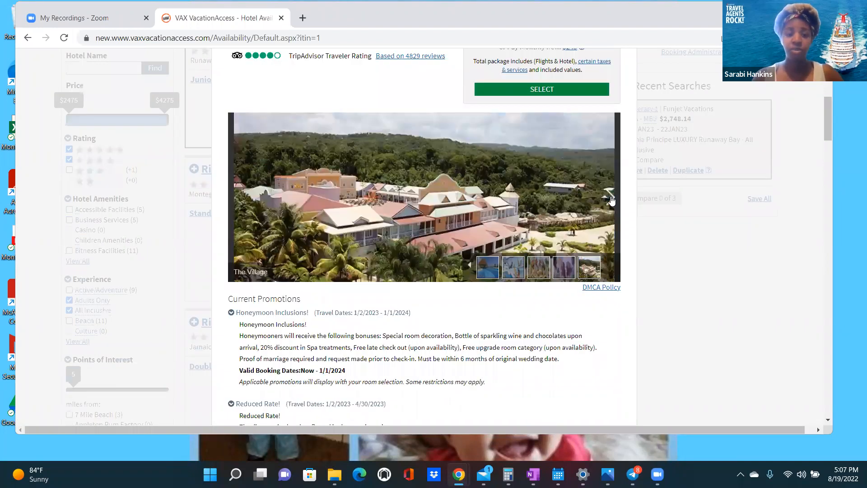
{"action": "left_click", "coordinate": [611, 200]}
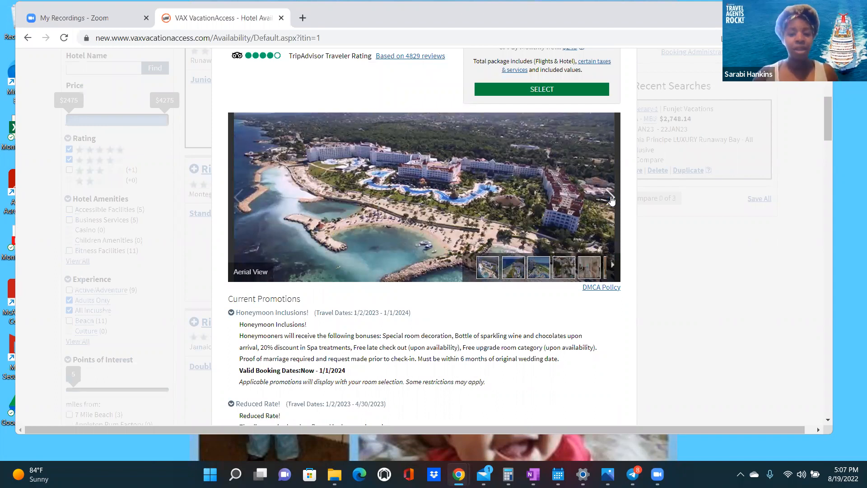
{"action": "left_click", "coordinate": [612, 200]}
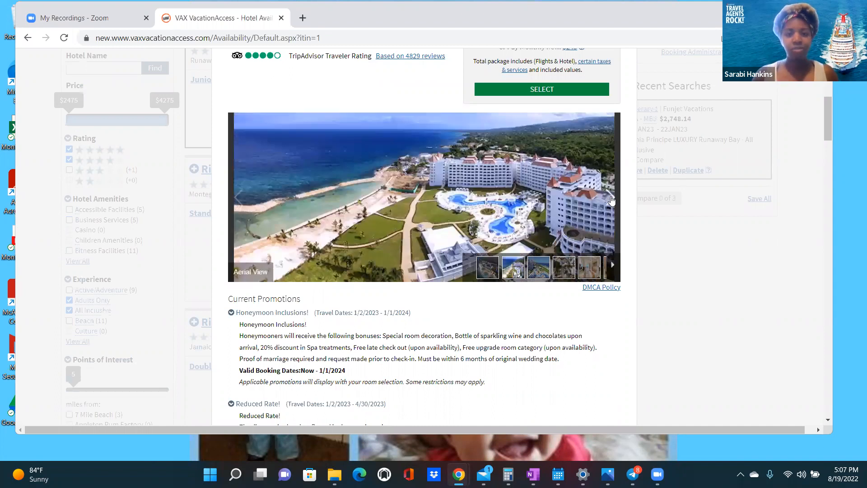
{"action": "left_click", "coordinate": [612, 201]}
{"action": "left_click", "coordinate": [612, 200]}
{"action": "left_click", "coordinate": [612, 200]}
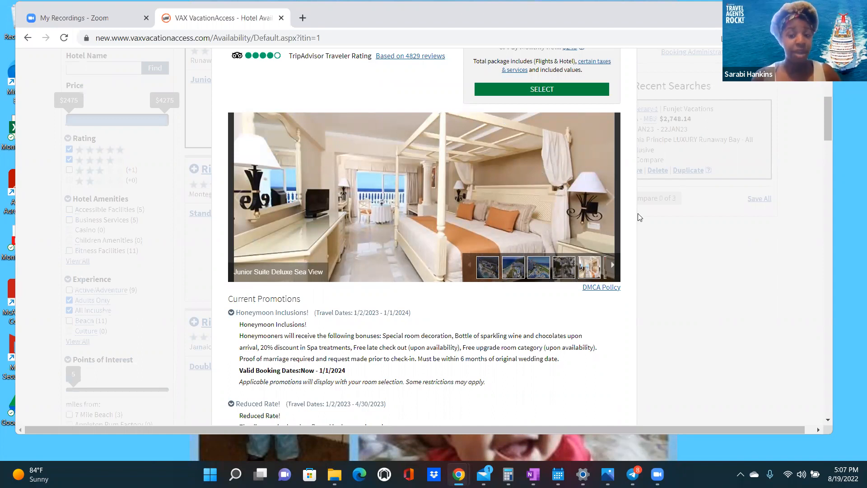
{"action": "left_click", "coordinate": [611, 201]}
{"action": "left_click", "coordinate": [611, 201]}
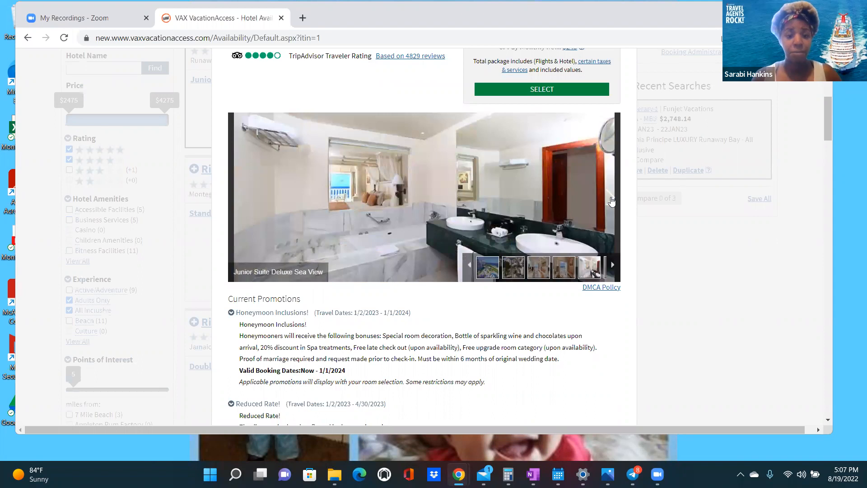
{"action": "left_click", "coordinate": [611, 201]}
{"action": "left_click", "coordinate": [611, 201]}
{"action": "left_click", "coordinate": [611, 201]}
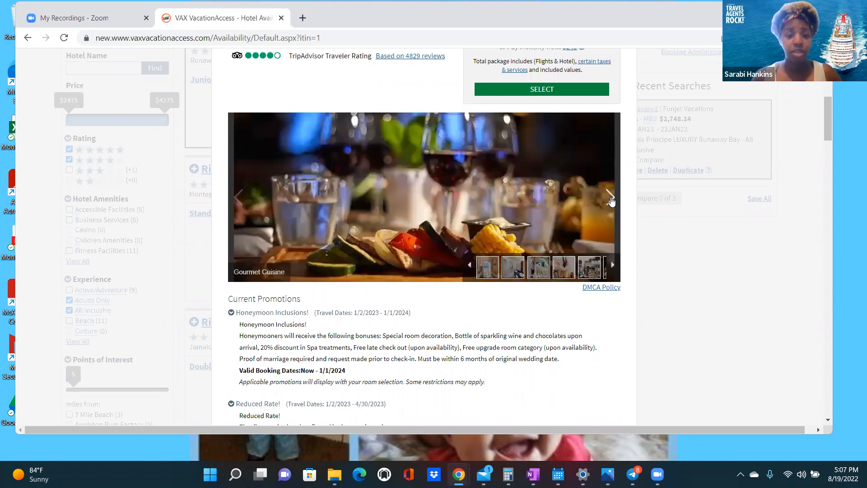
{"action": "left_click", "coordinate": [612, 201]}
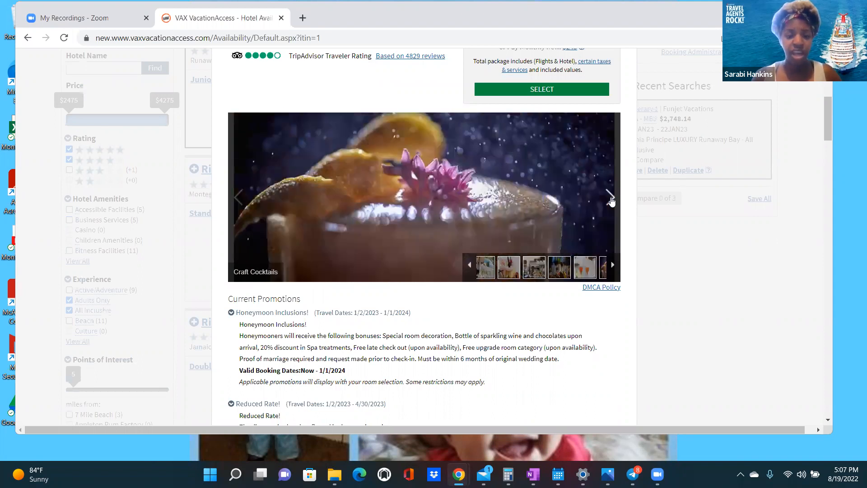
{"action": "left_click", "coordinate": [612, 201]}
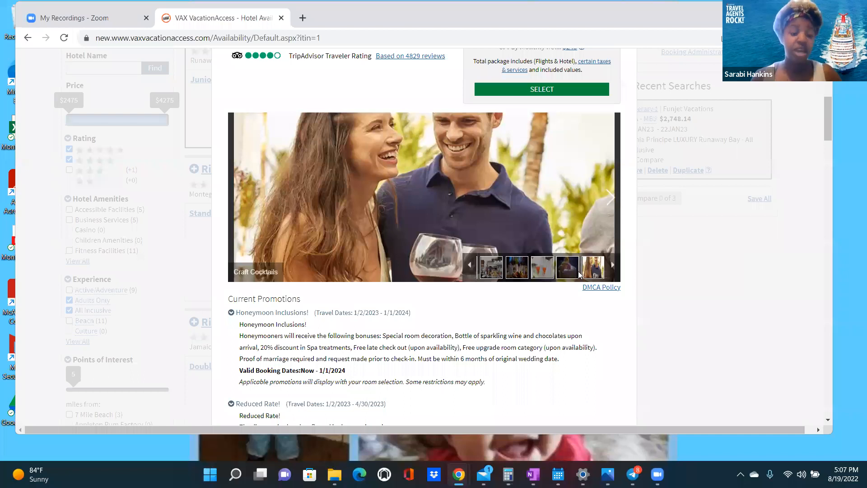
{"action": "scroll", "coordinate": [376, 329], "scroll_direction": "down", "scroll_amount": 6}
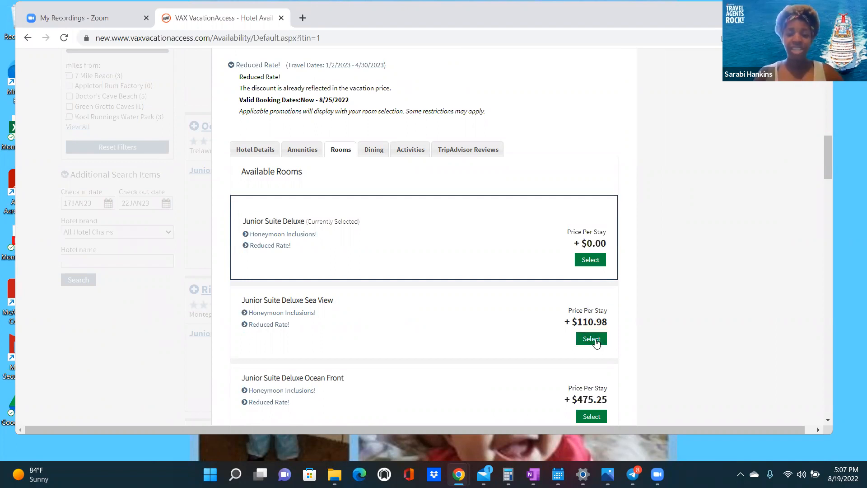
- Select the Junior Suite Deluxe Sea View room, bringing up 40 outbound flights at $2,859.12
{"action": "left_click", "coordinate": [591, 340]}
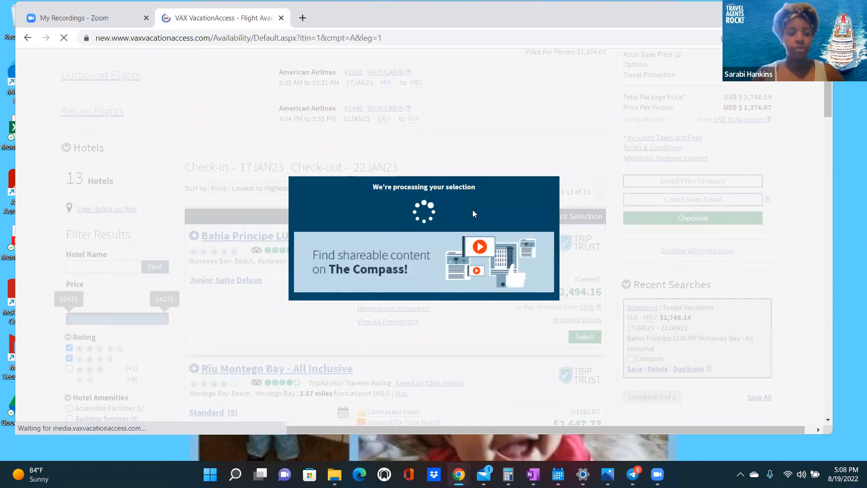
{"action": "scroll", "coordinate": [473, 211], "scroll_direction": "down", "scroll_amount": 3}
{"action": "scroll", "coordinate": [472, 214], "scroll_direction": "down", "scroll_amount": 2}
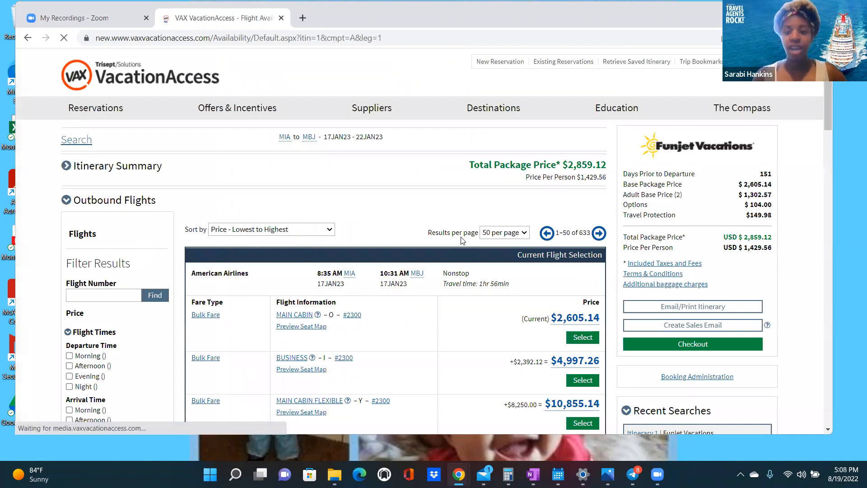
{"action": "scroll", "coordinate": [462, 240], "scroll_direction": "down", "scroll_amount": 3}
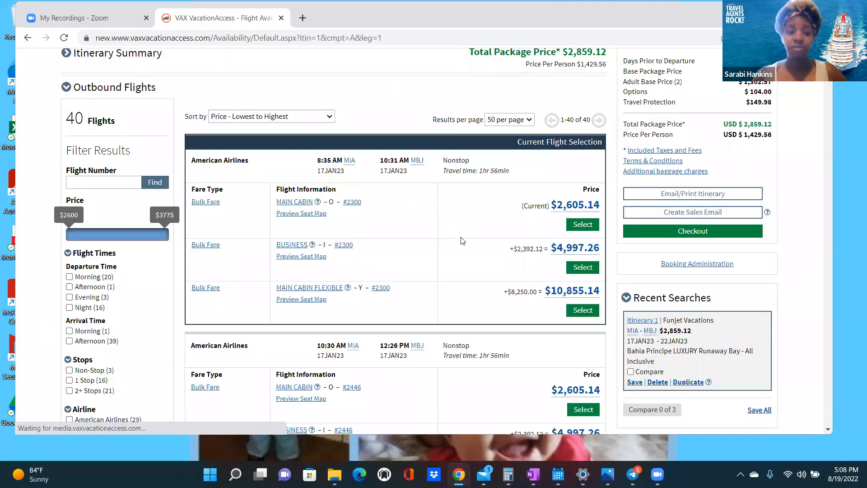
{"action": "scroll", "coordinate": [462, 240], "scroll_direction": "down", "scroll_amount": 1}
{"action": "scroll", "coordinate": [462, 240], "scroll_direction": "down", "scroll_amount": 2}
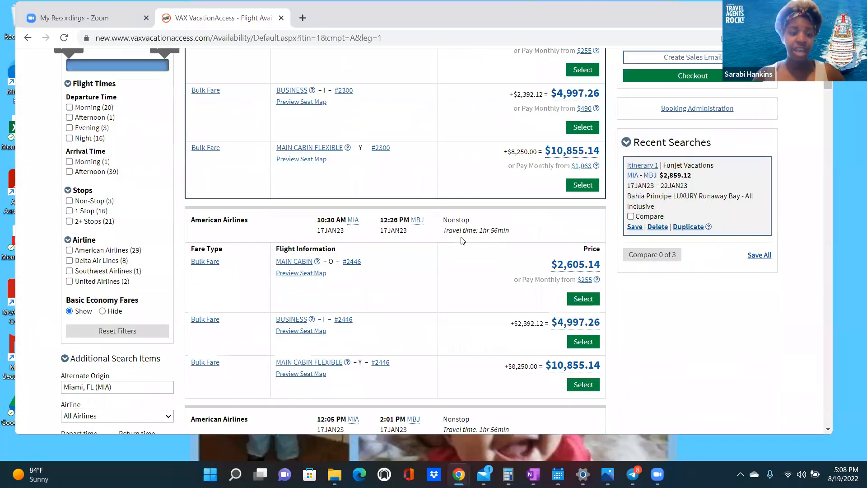
{"action": "scroll", "coordinate": [461, 237], "scroll_direction": "down", "scroll_amount": 10}
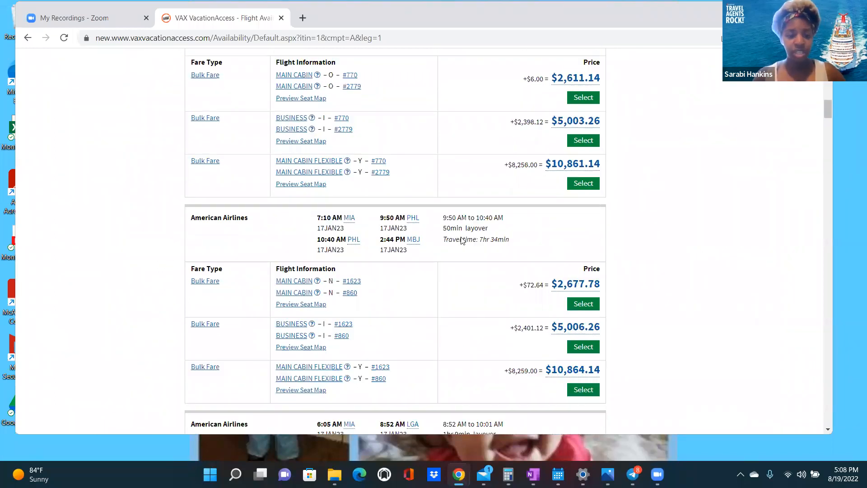
{"action": "scroll", "coordinate": [461, 240], "scroll_direction": "down", "scroll_amount": 3}
{"action": "scroll", "coordinate": [786, 238], "scroll_direction": "down", "scroll_amount": 5}
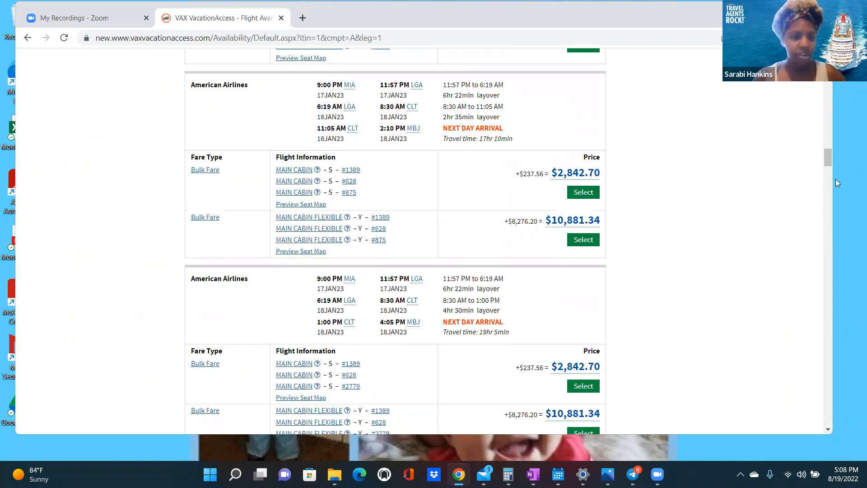
{"action": "scroll", "coordinate": [850, 241], "scroll_direction": "down", "scroll_amount": 5}
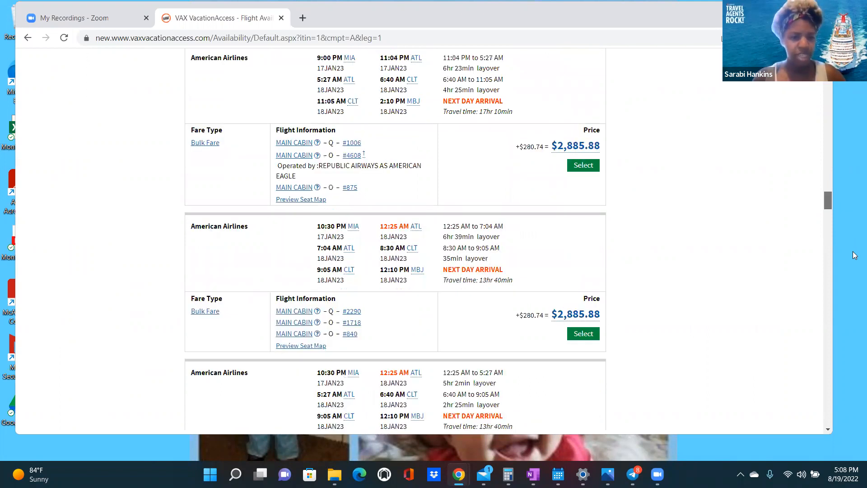
{"action": "scroll", "coordinate": [831, 89], "scroll_direction": "down", "scroll_amount": 2}
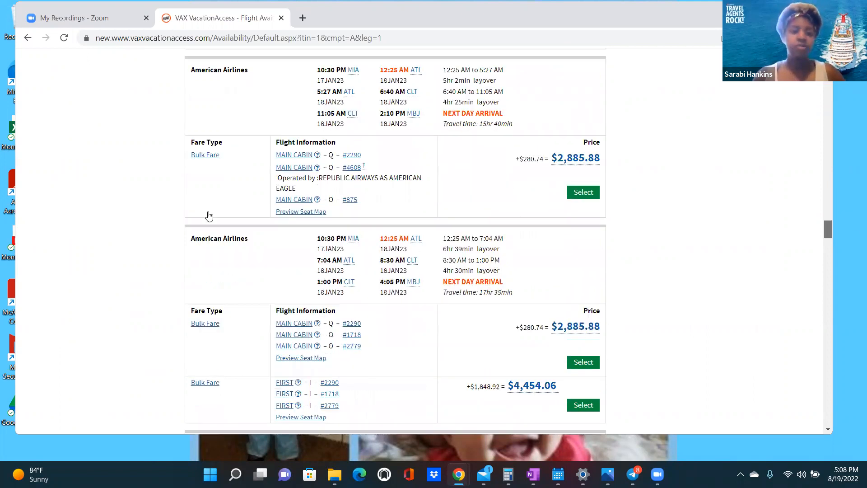
{"action": "scroll", "coordinate": [208, 219], "scroll_direction": "up", "scroll_amount": 10}
{"action": "scroll", "coordinate": [211, 222], "scroll_direction": "up", "scroll_amount": 4}
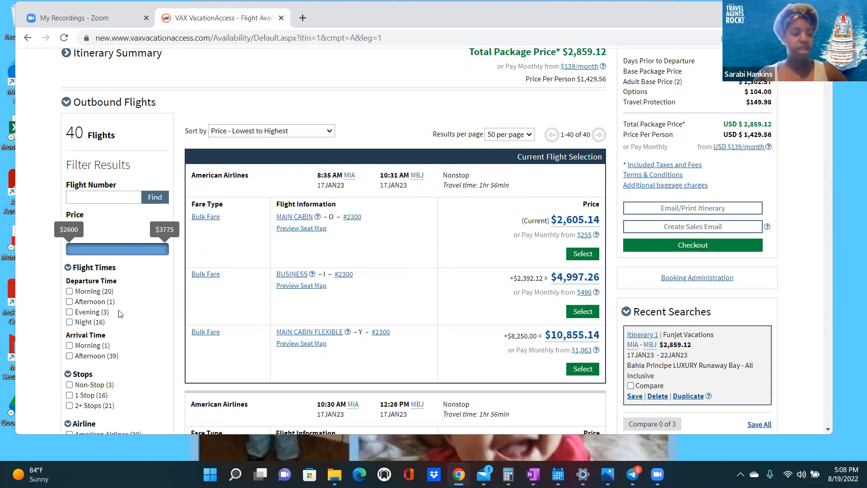
- Scroll through the outbound Miami–Montego Bay flights around the 8:35 AM American Airlines flight
{"action": "scroll", "coordinate": [119, 313], "scroll_direction": "down", "scroll_amount": 1}
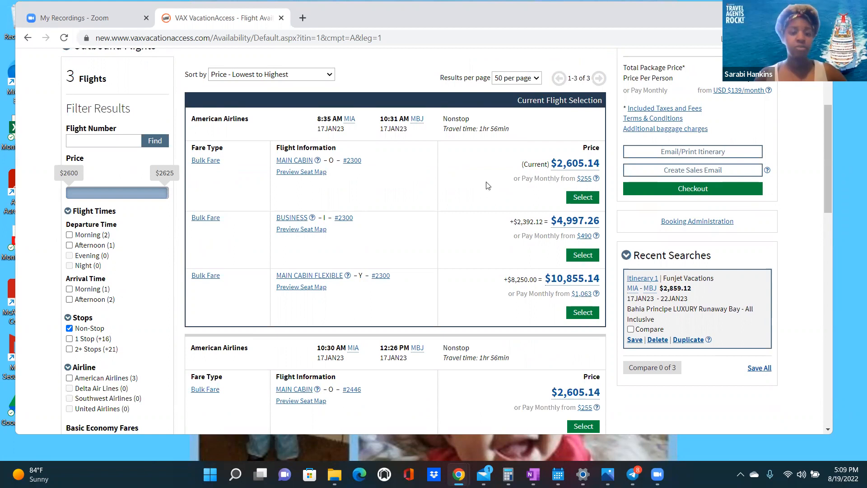
{"action": "scroll", "coordinate": [445, 227], "scroll_direction": "up", "scroll_amount": 1}
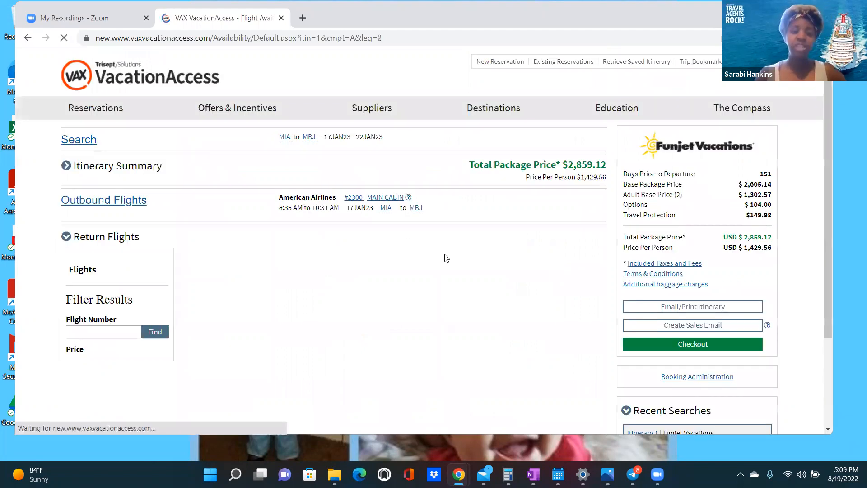
- Filter return flights to Non-Stop and select the 4:04 PM American Airlines #2446 Main Cabin flight
{"action": "scroll", "coordinate": [447, 258], "scroll_direction": "down", "scroll_amount": 2}
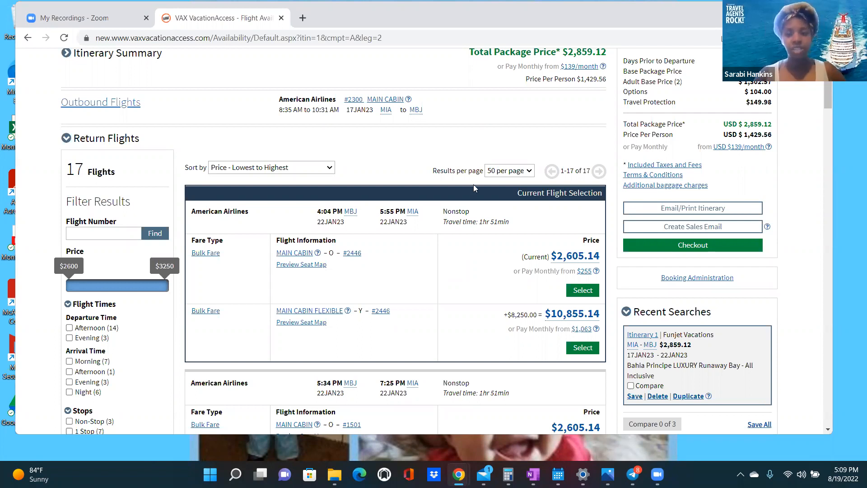
{"action": "scroll", "coordinate": [470, 203], "scroll_direction": "down", "scroll_amount": 1}
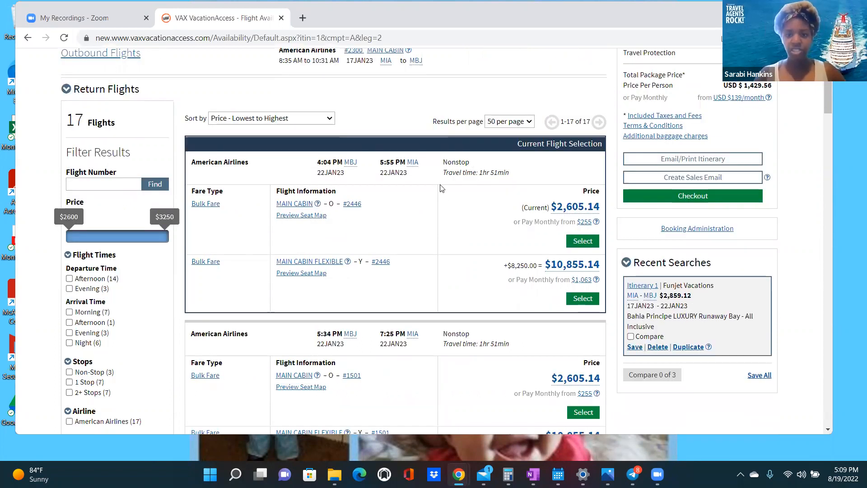
{"action": "scroll", "coordinate": [449, 192], "scroll_direction": "down", "scroll_amount": 1}
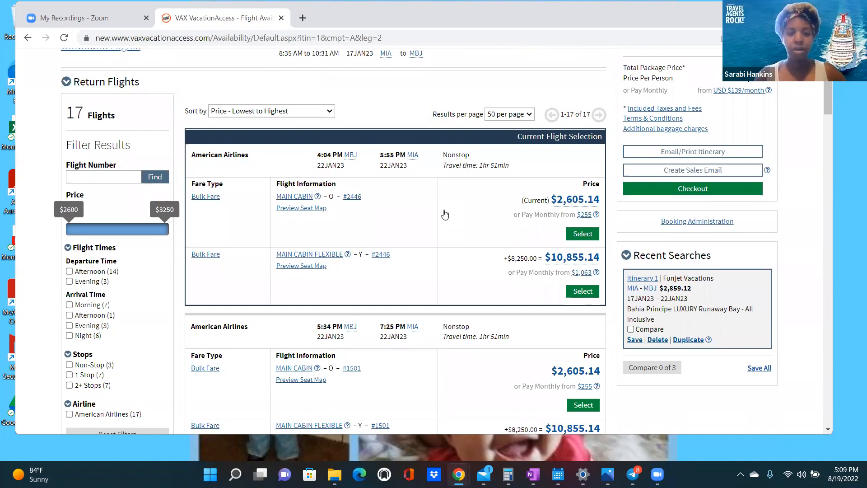
{"action": "scroll", "coordinate": [443, 198], "scroll_direction": "down", "scroll_amount": 1}
{"action": "scroll", "coordinate": [425, 222], "scroll_direction": "up", "scroll_amount": 1}
{"action": "left_click", "coordinate": [69, 364]}
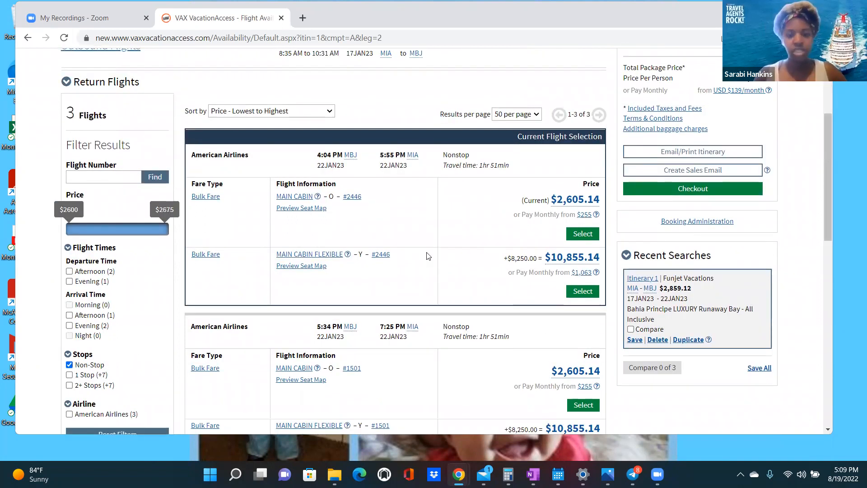
{"action": "left_click", "coordinate": [583, 234]}
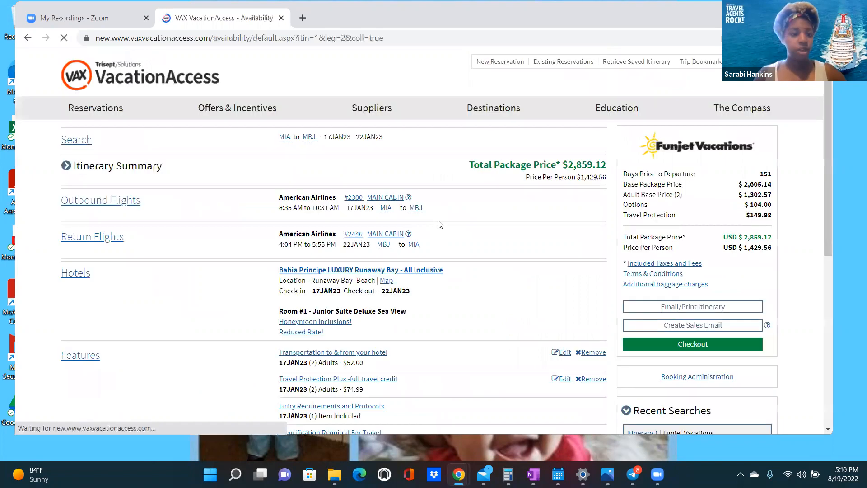
{"action": "scroll", "coordinate": [443, 212], "scroll_direction": "down", "scroll_amount": 1}
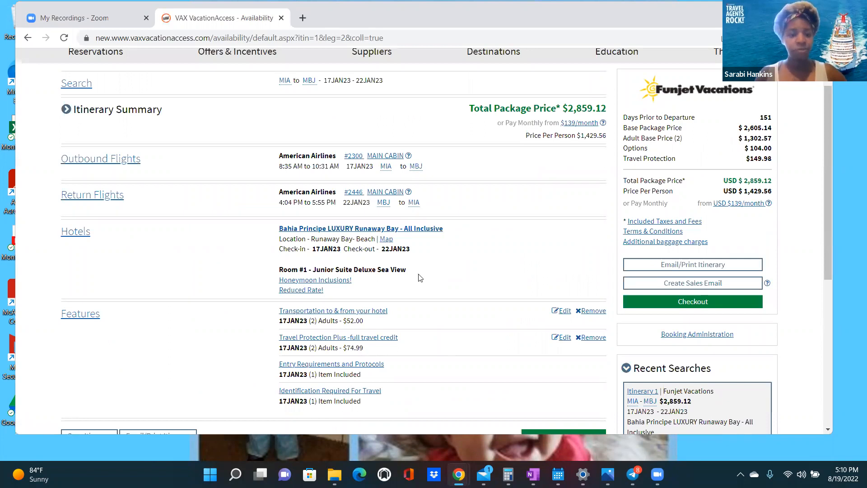
- Remove the $52.00 hotel transportation feature, bringing the package total to $2,755.12
{"action": "scroll", "coordinate": [433, 289], "scroll_direction": "down", "scroll_amount": 1}
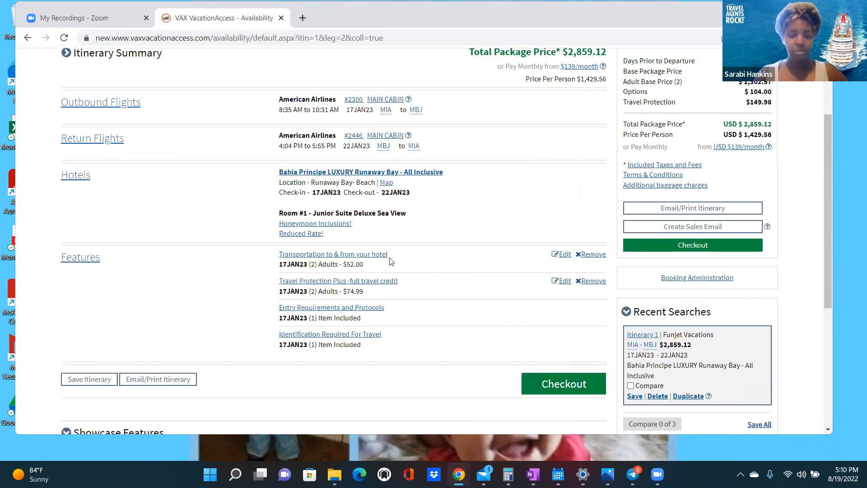
{"action": "left_click", "coordinate": [593, 255]}
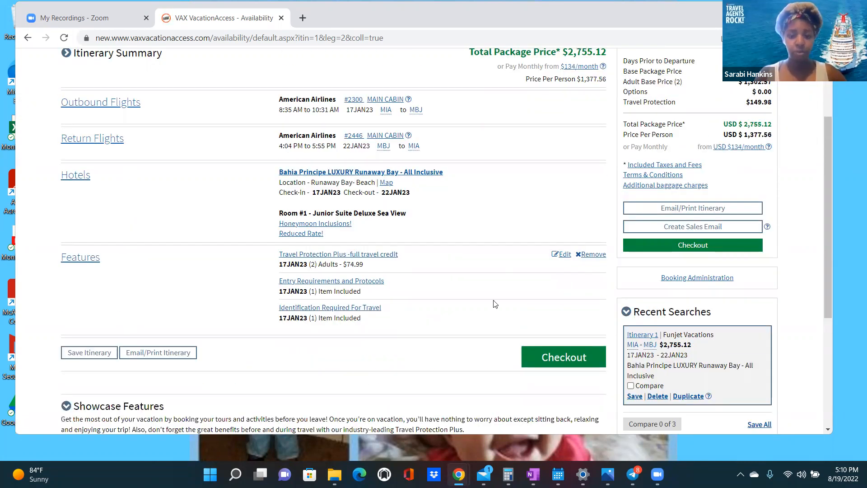
{"action": "scroll", "coordinate": [493, 300], "scroll_direction": "up", "scroll_amount": 3}
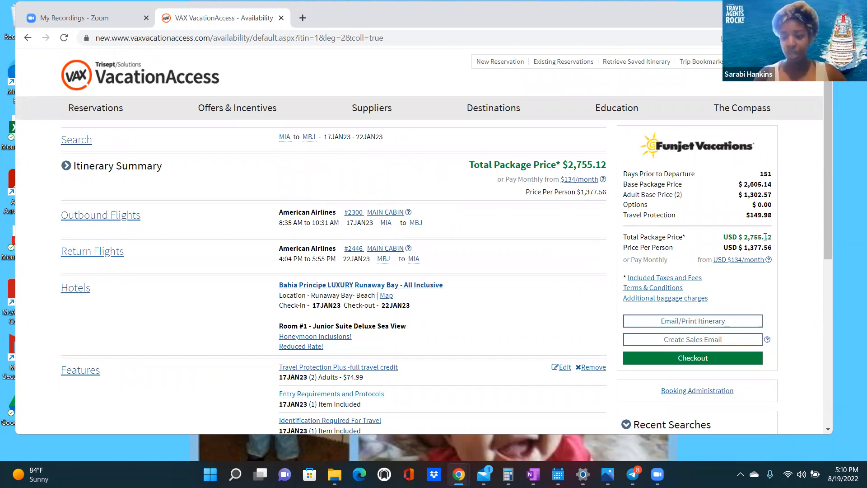
{"action": "scroll", "coordinate": [557, 283], "scroll_direction": "down", "scroll_amount": 1}
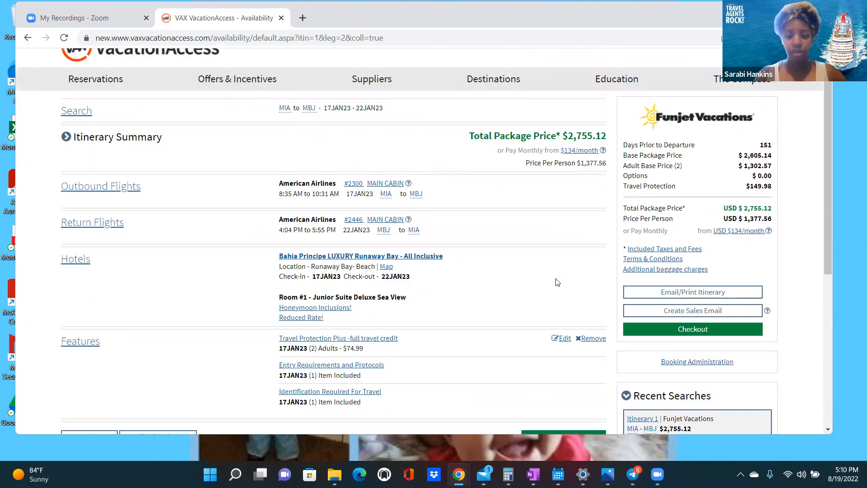
{"action": "scroll", "coordinate": [558, 282], "scroll_direction": "down", "scroll_amount": 3}
{"action": "scroll", "coordinate": [343, 312], "scroll_direction": "up", "scroll_amount": 2}
{"action": "scroll", "coordinate": [232, 335], "scroll_direction": "down", "scroll_amount": 2}
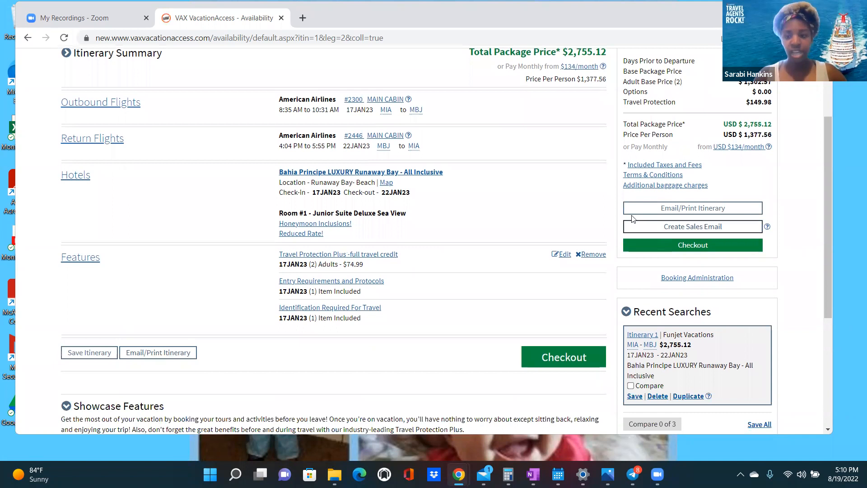
{"action": "scroll", "coordinate": [446, 311], "scroll_direction": "up", "scroll_amount": 1}
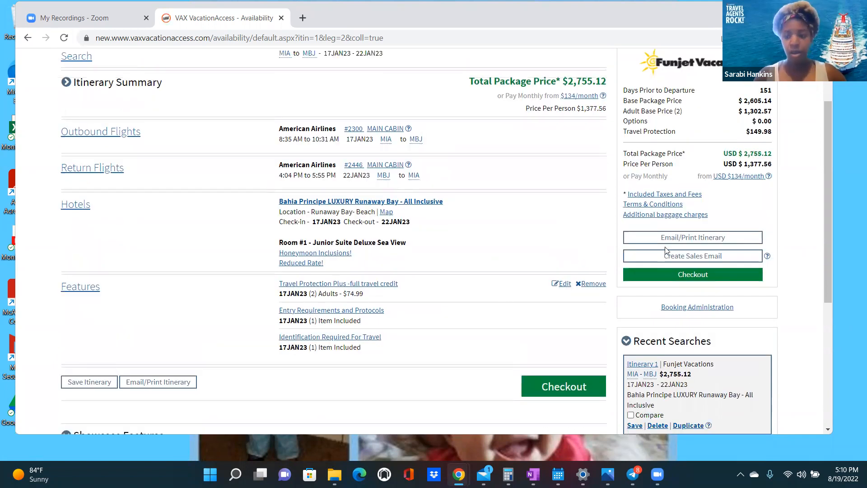
{"action": "scroll", "coordinate": [665, 258], "scroll_direction": "up", "scroll_amount": 1}
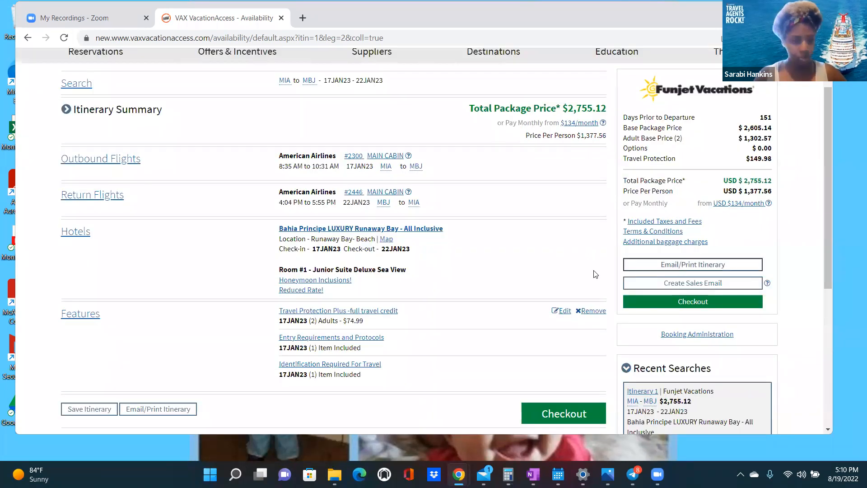
{"action": "scroll", "coordinate": [595, 274], "scroll_direction": "down", "scroll_amount": 6}
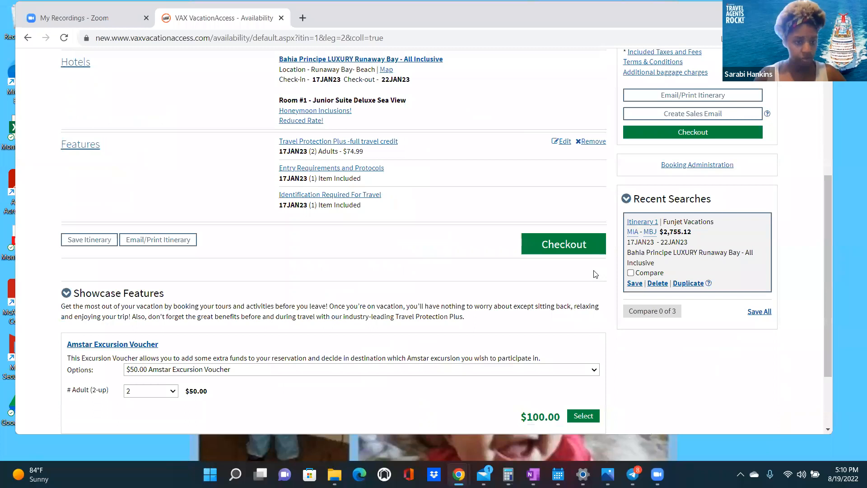
{"action": "scroll", "coordinate": [596, 274], "scroll_direction": "down", "scroll_amount": 3}
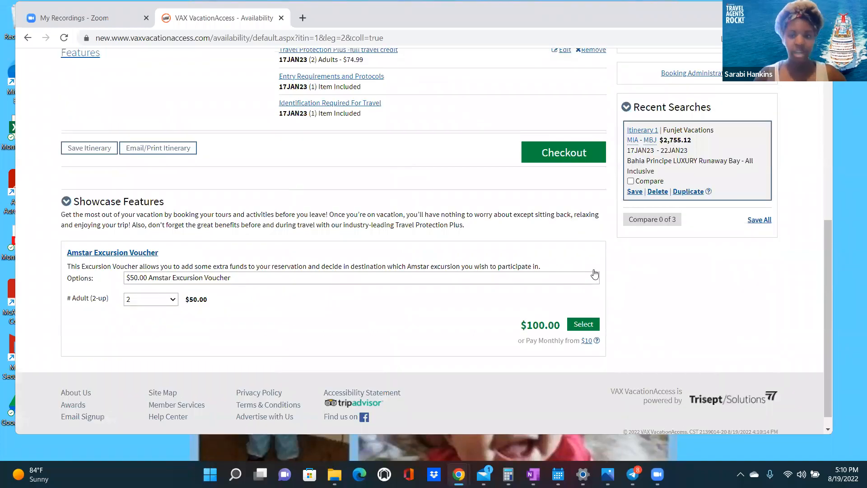
{"action": "scroll", "coordinate": [395, 304], "scroll_direction": "up", "scroll_amount": 3}
{"action": "scroll", "coordinate": [395, 304], "scroll_direction": "down", "scroll_amount": 2}
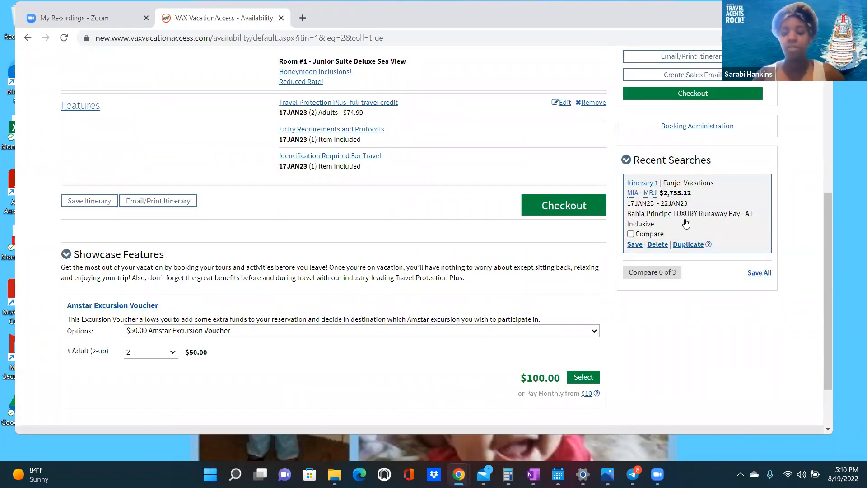
{"action": "scroll", "coordinate": [677, 230], "scroll_direction": "up", "scroll_amount": 3}
- Open the Email Your Itinerary form and review its payments, flights, hotel and $2,755.12 summary
{"action": "left_click", "coordinate": [659, 229]}
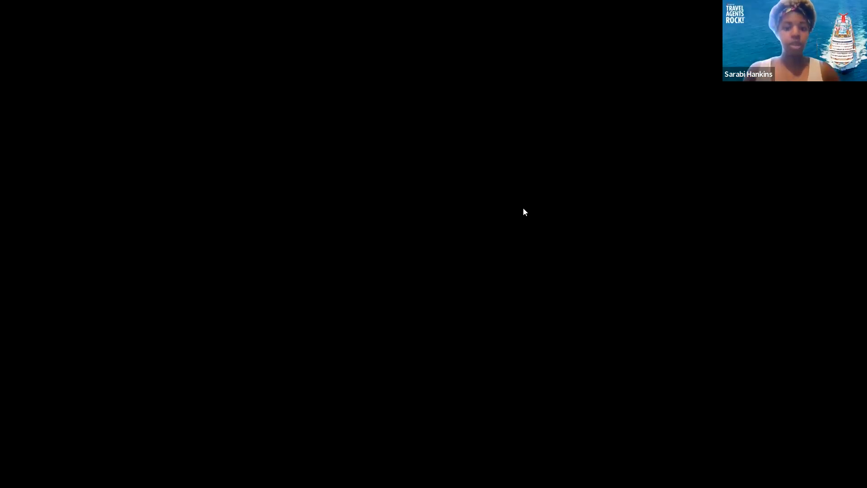
{"action": "scroll", "coordinate": [496, 216], "scroll_direction": "down", "scroll_amount": 4}
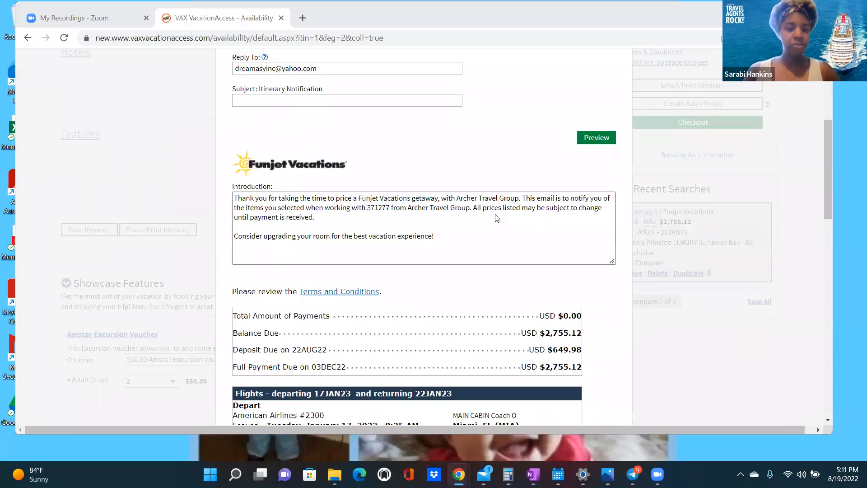
{"action": "scroll", "coordinate": [497, 218], "scroll_direction": "down", "scroll_amount": 3}
{"action": "scroll", "coordinate": [547, 217], "scroll_direction": "down", "scroll_amount": 1}
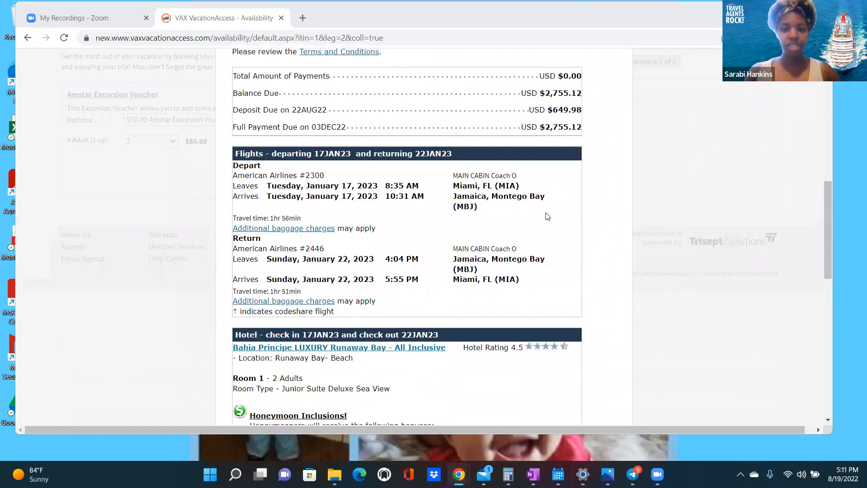
{"action": "scroll", "coordinate": [547, 217], "scroll_direction": "down", "scroll_amount": 3}
{"action": "scroll", "coordinate": [407, 239], "scroll_direction": "down", "scroll_amount": 3}
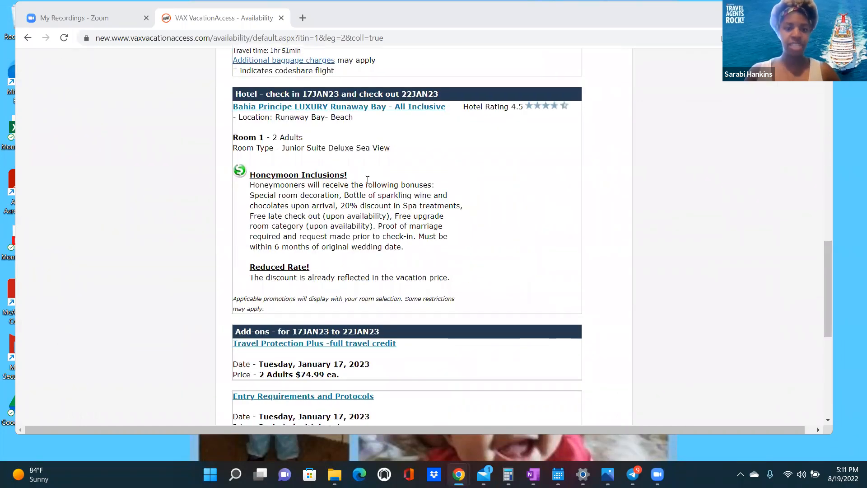
{"action": "scroll", "coordinate": [372, 253], "scroll_direction": "down", "scroll_amount": 2}
{"action": "scroll", "coordinate": [478, 249], "scroll_direction": "down", "scroll_amount": 3}
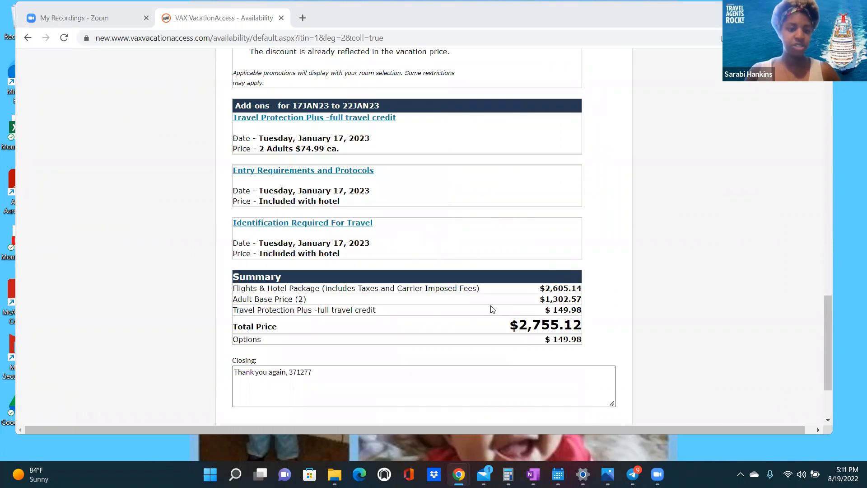
{"action": "scroll", "coordinate": [492, 306], "scroll_direction": "down", "scroll_amount": 1}
{"action": "scroll", "coordinate": [362, 280], "scroll_direction": "down", "scroll_amount": 1}
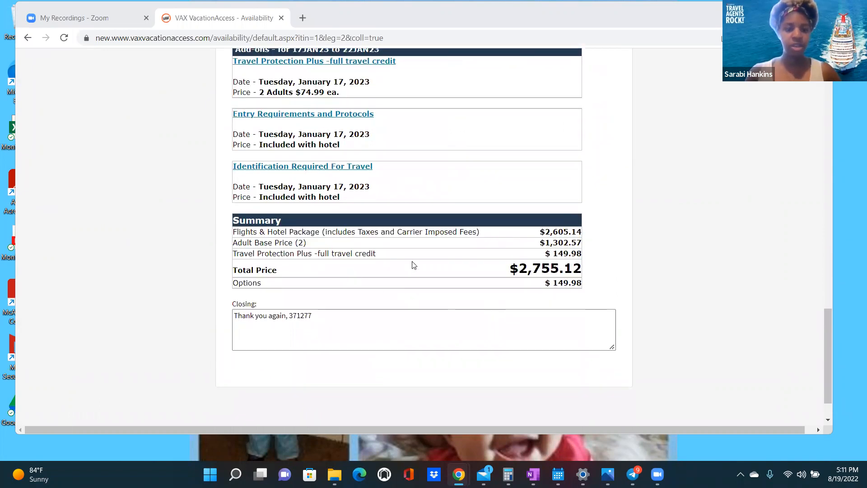
{"action": "scroll", "coordinate": [413, 264], "scroll_direction": "up", "scroll_amount": 15}
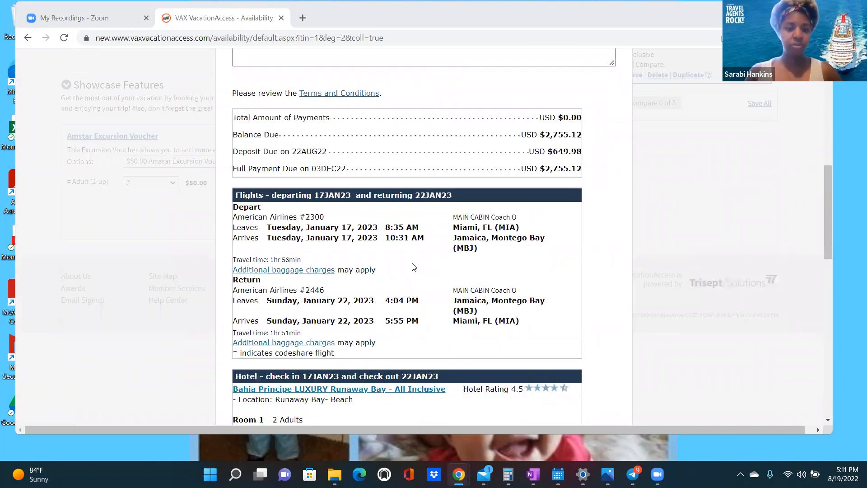
{"action": "scroll", "coordinate": [414, 264], "scroll_direction": "up", "scroll_amount": 2}
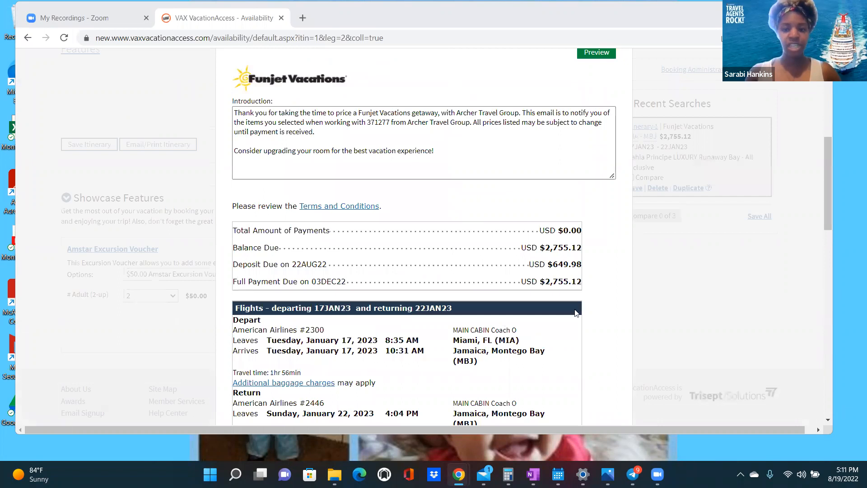
{"action": "scroll", "coordinate": [477, 285], "scroll_direction": "up", "scroll_amount": 5}
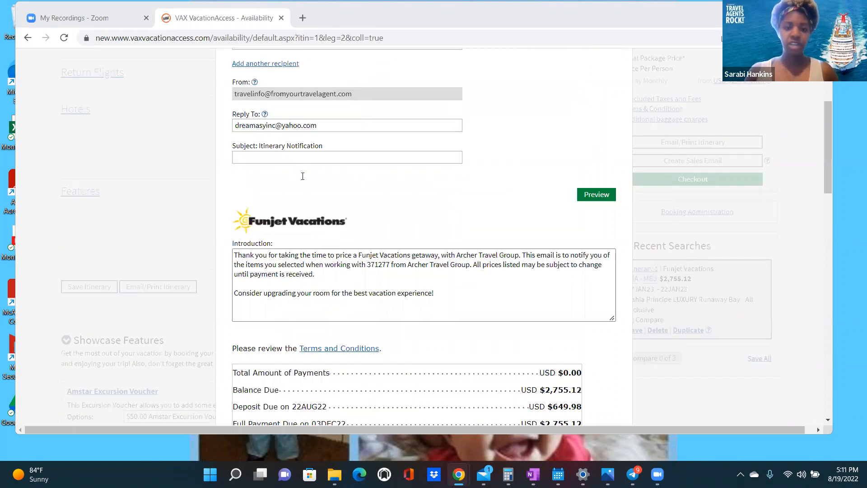
{"action": "left_click", "coordinate": [302, 184]}
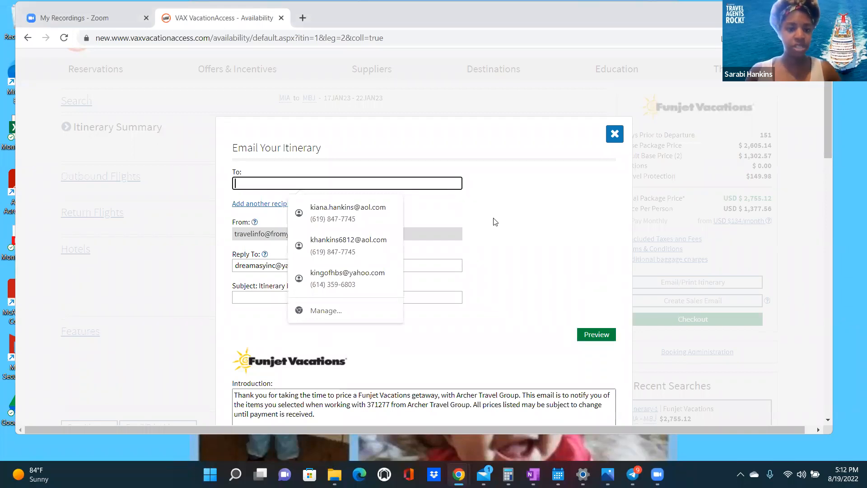
- Address the itinerary email to the agency's Gmail address with subject 'Mock Booking 8/19/22'
{"action": "scroll", "coordinate": [496, 221], "scroll_direction": "down", "scroll_amount": 1}
{"action": "left_click", "coordinate": [267, 108]}
{"action": "left_click", "coordinate": [268, 126]}
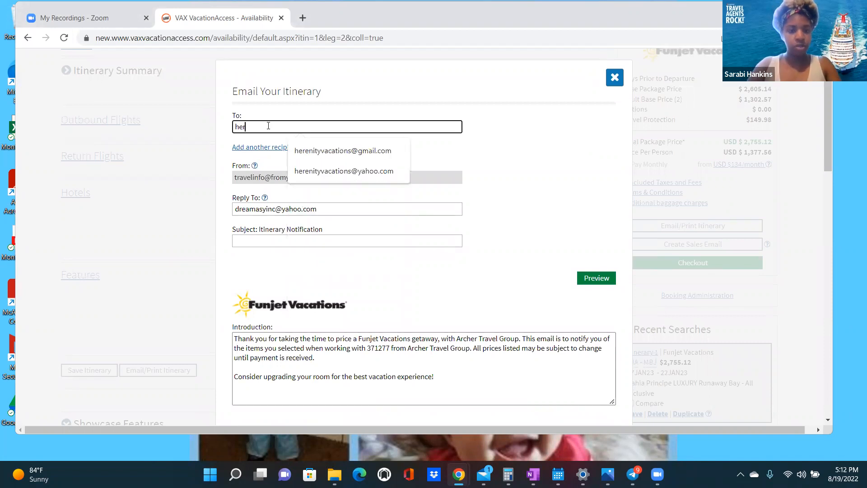
{"action": "left_click", "coordinate": [336, 147]}
{"action": "left_click", "coordinate": [300, 241]}
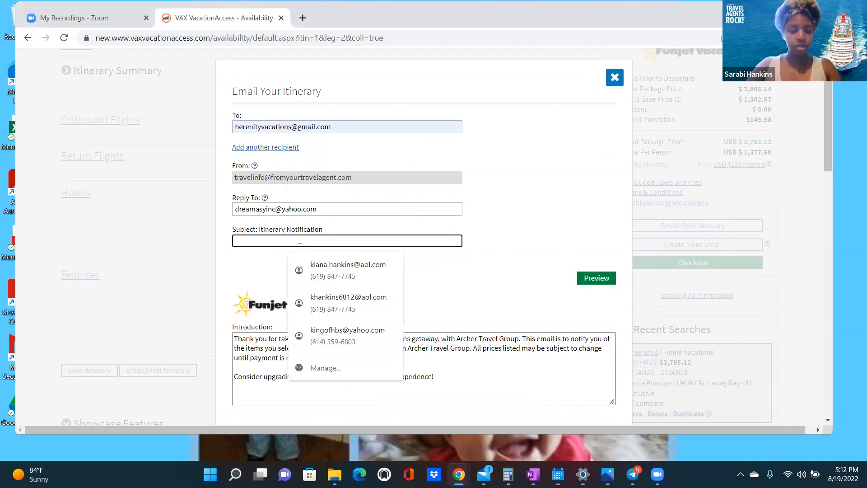
{"action": "type", "text": "Mock"}
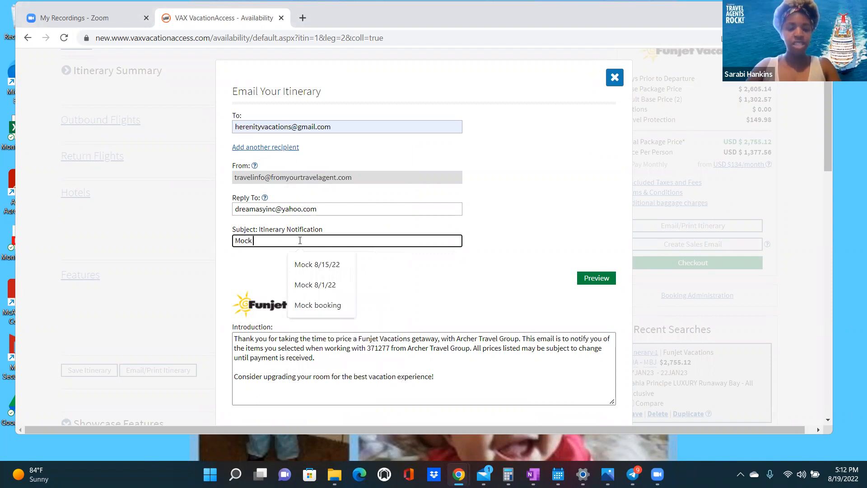
{"action": "type", "text": " Booking"}
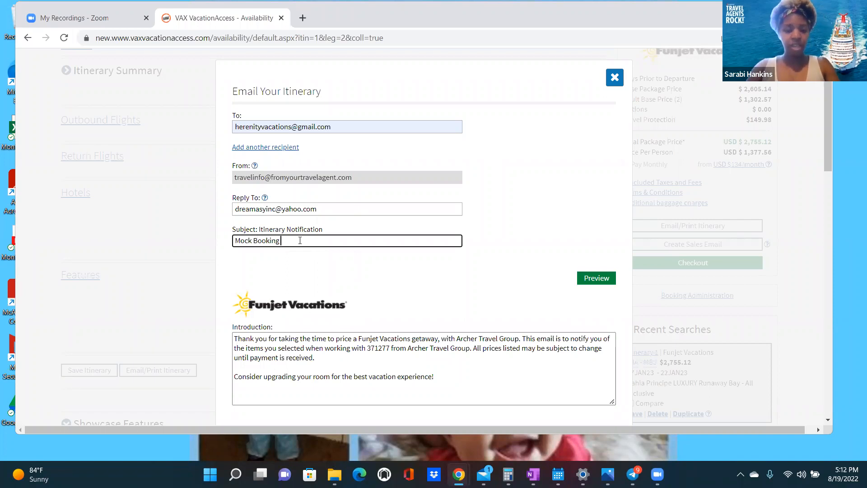
{"action": "type", "text": " 8/19/22"}
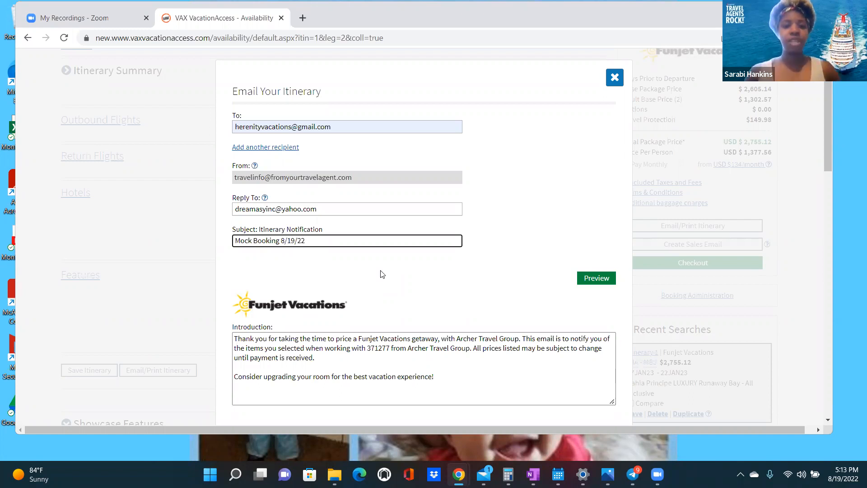
- Bring up Windows Calculator, cleared to 0, beside the itinerary email's payment table
{"action": "scroll", "coordinate": [383, 275], "scroll_direction": "down", "scroll_amount": 1}
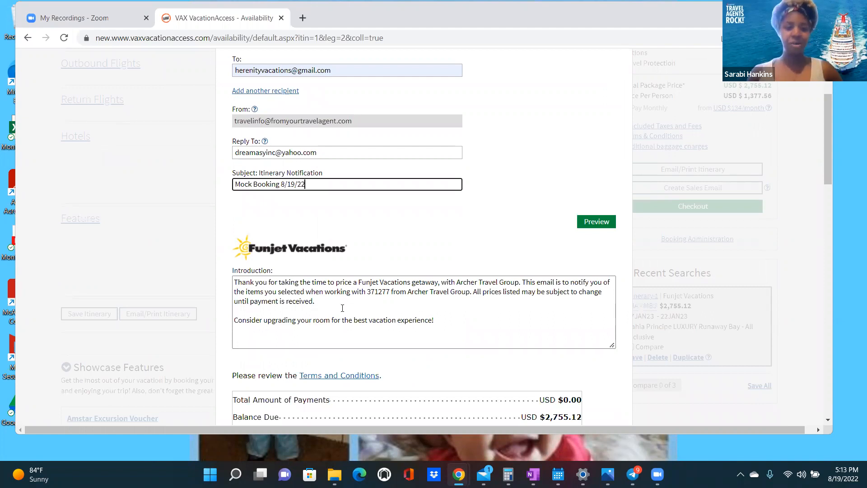
{"action": "scroll", "coordinate": [289, 243], "scroll_direction": "up", "scroll_amount": 2}
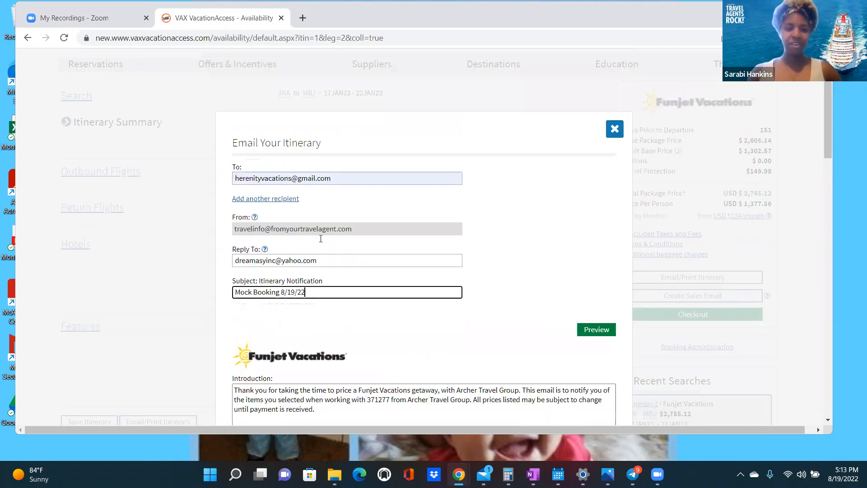
{"action": "scroll", "coordinate": [422, 273], "scroll_direction": "down", "scroll_amount": 1}
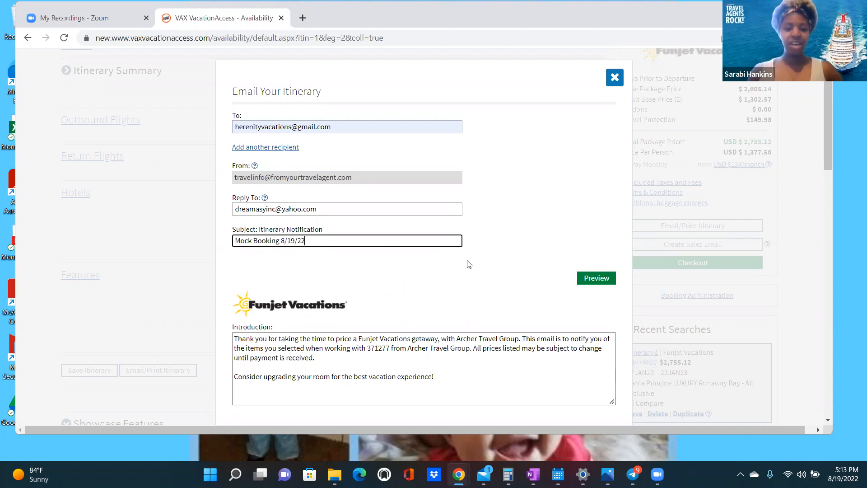
{"action": "scroll", "coordinate": [496, 271], "scroll_direction": "down", "scroll_amount": 2}
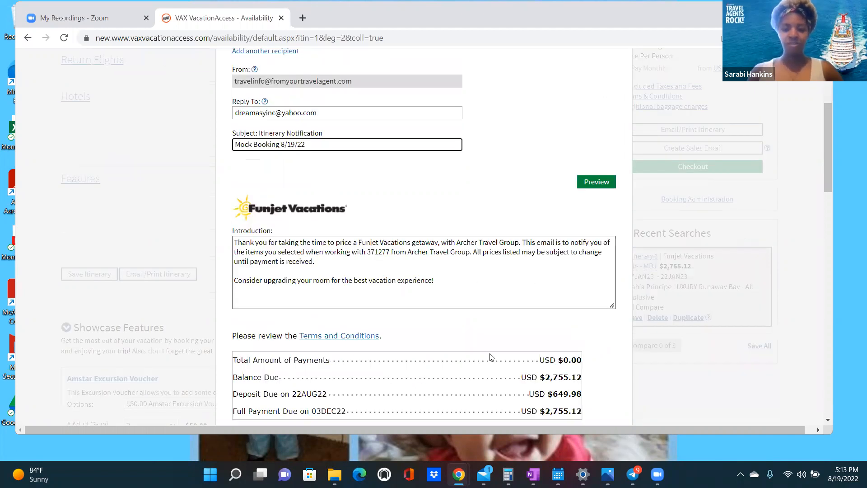
{"action": "scroll", "coordinate": [491, 357], "scroll_direction": "down", "scroll_amount": 2}
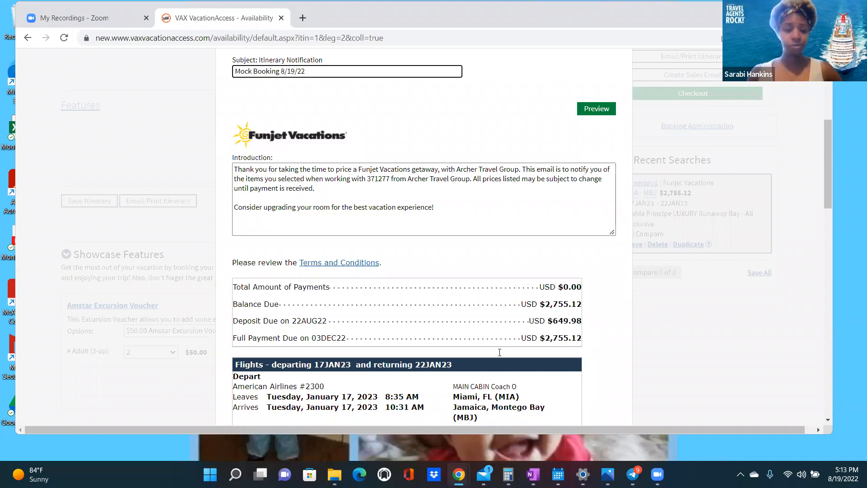
{"action": "left_click", "coordinate": [508, 474]}
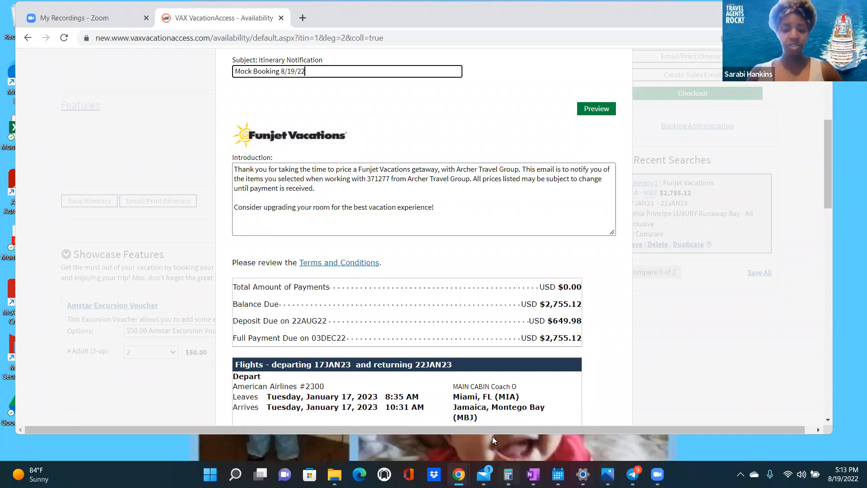
{"action": "left_click", "coordinate": [144, 186]}
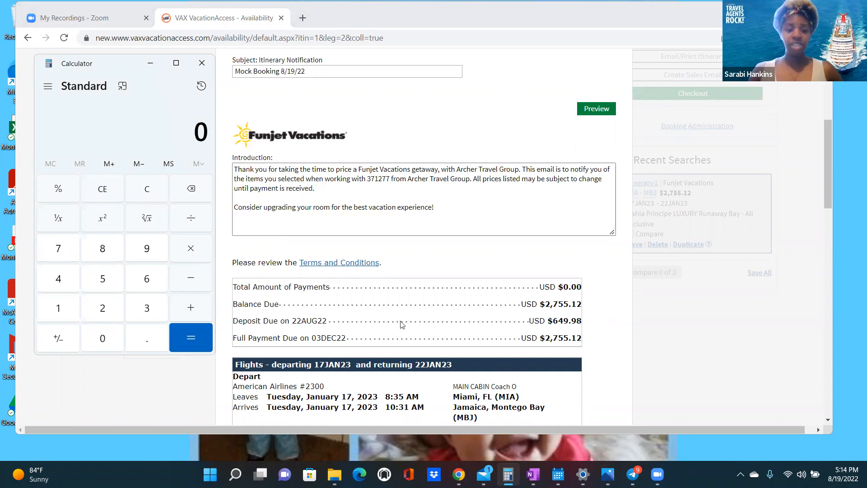
{"action": "left_click", "coordinate": [577, 318]}
- Select the $649.98 Deposit Due row and compute 649.98 ÷ 2 = 324.99 in Calculator
{"action": "left_click_drag", "start_coordinate": [233, 321], "coordinate": [580, 315]}
{"action": "left_click", "coordinate": [509, 474]}
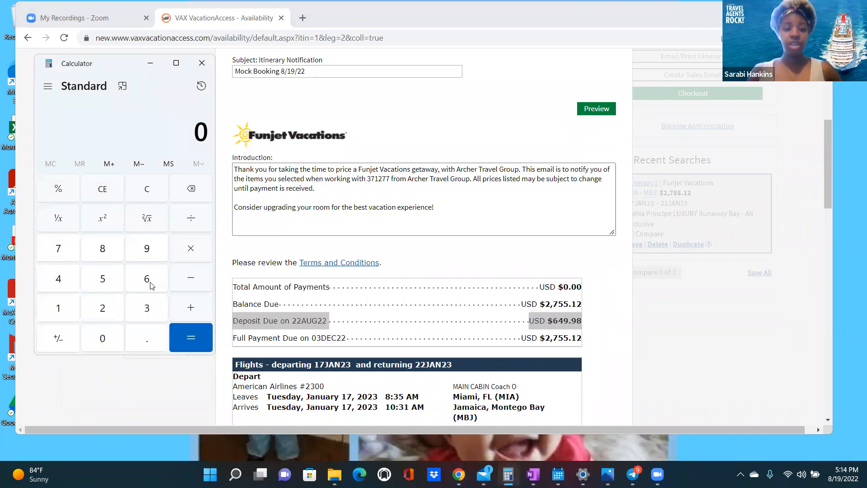
{"action": "left_click", "coordinate": [146, 280]}
{"action": "left_click", "coordinate": [58, 278]}
{"action": "left_click", "coordinate": [146, 249]}
{"action": "left_click", "coordinate": [145, 337]}
{"action": "left_click", "coordinate": [147, 247]}
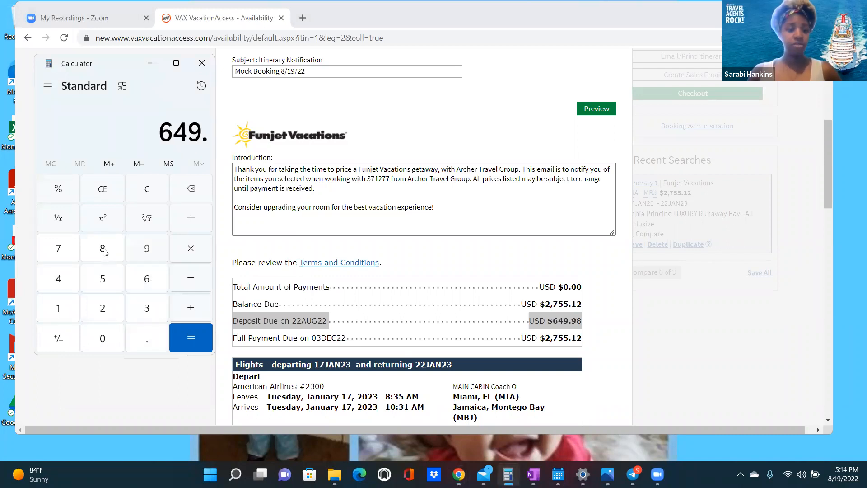
{"action": "left_click", "coordinate": [102, 250]}
{"action": "left_click", "coordinate": [193, 221]}
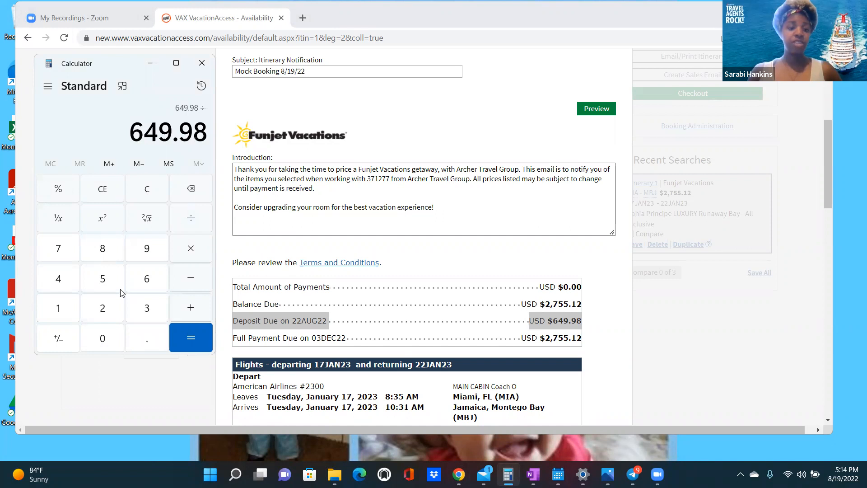
{"action": "left_click", "coordinate": [108, 309]}
{"action": "left_click", "coordinate": [186, 334]}
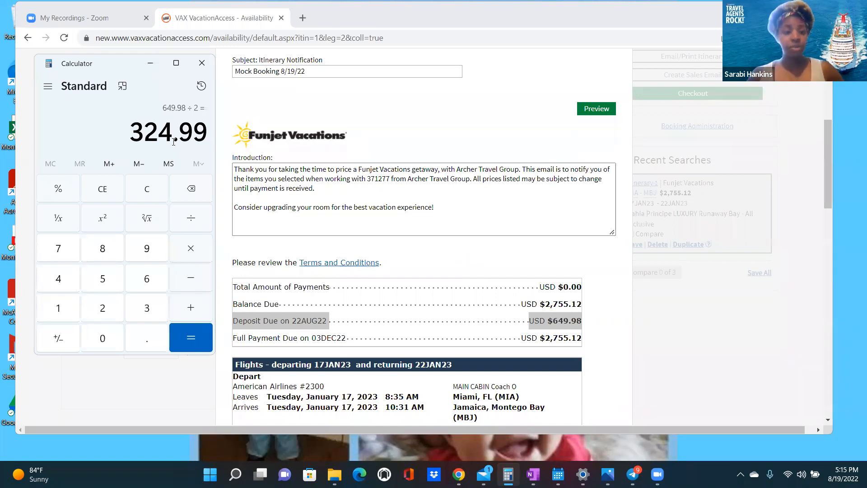
- Switch to OneNote and open the Ad Postings page
{"action": "scroll", "coordinate": [411, 270], "scroll_direction": "down", "scroll_amount": 1}
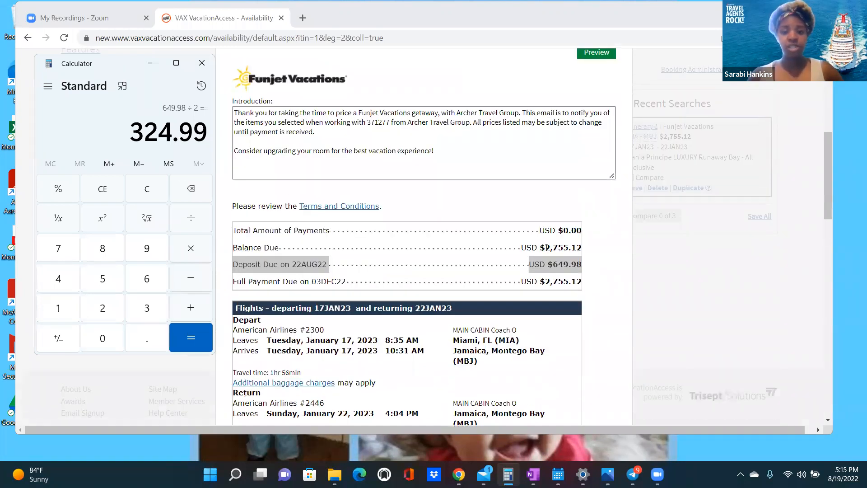
{"action": "scroll", "coordinate": [542, 258], "scroll_direction": "up", "scroll_amount": 2}
{"action": "scroll", "coordinate": [543, 255], "scroll_direction": "down", "scroll_amount": 3}
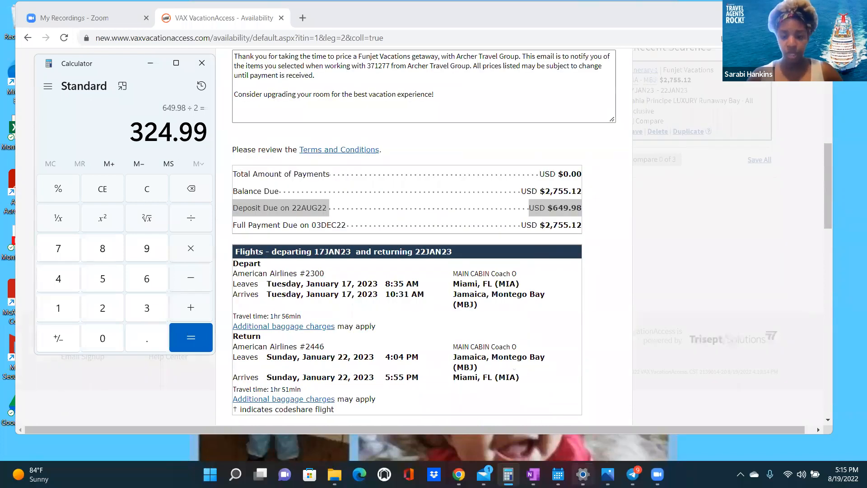
{"action": "left_click", "coordinate": [533, 474]}
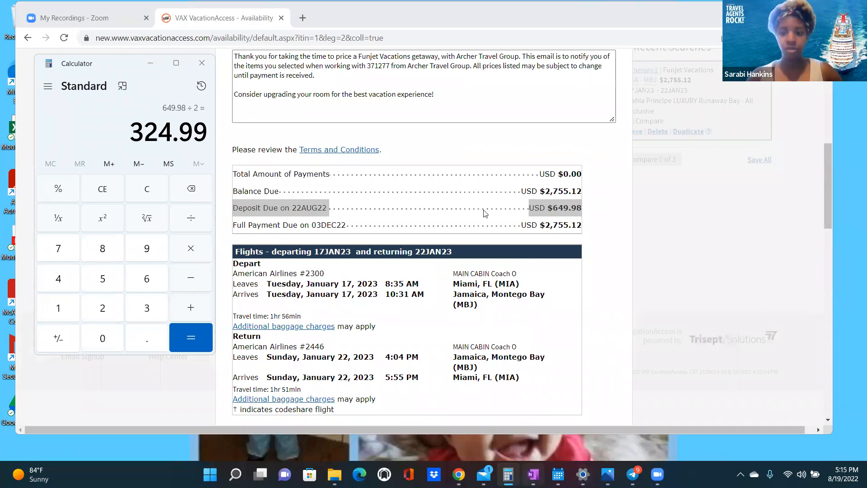
{"action": "left_click", "coordinate": [604, 152]}
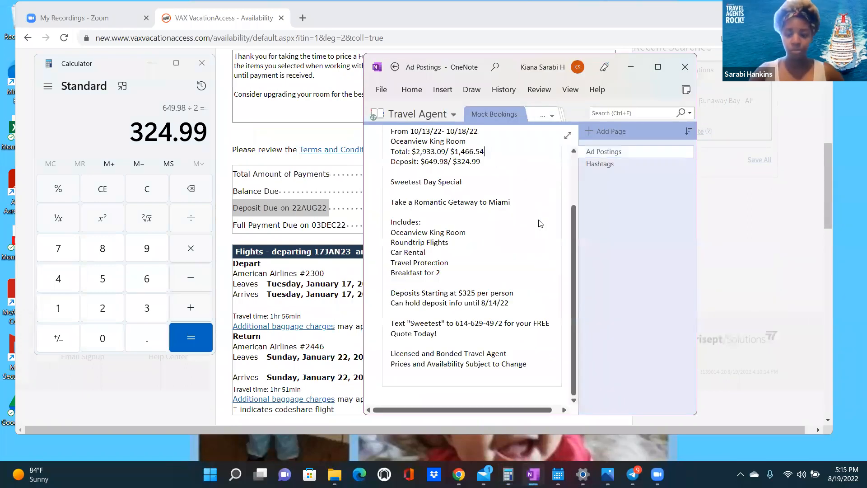
- Move OneNote left and type '8/19/22', 'Montego bay from 1/17/23-1/22/23' and '2 ppl' lines
{"action": "scroll", "coordinate": [540, 223], "scroll_direction": "down", "scroll_amount": 3}
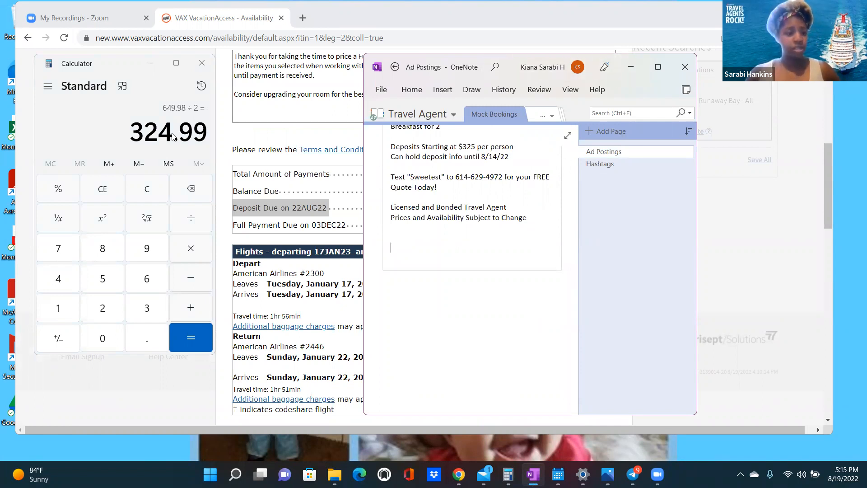
{"action": "left_click_drag", "start_coordinate": [512, 67], "coordinate": [169, 85]}
{"action": "type", "text": "8/"}
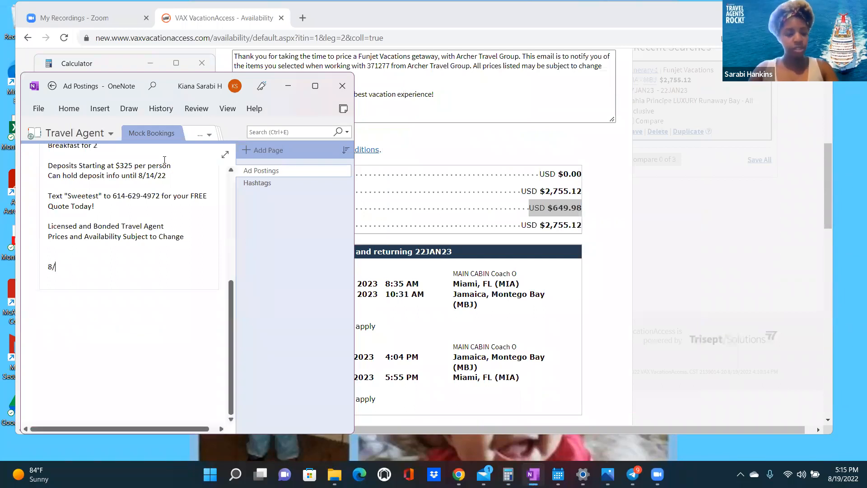
{"action": "type", "text": "19/22"}
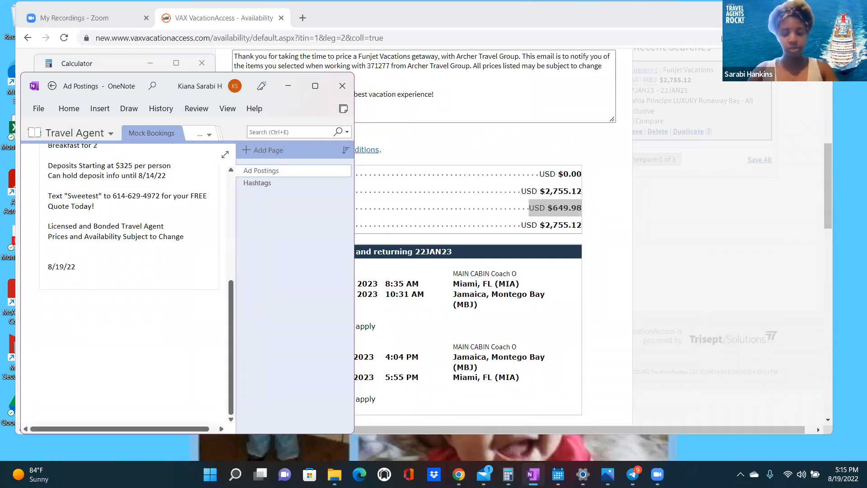
{"action": "key", "text": "Return"}
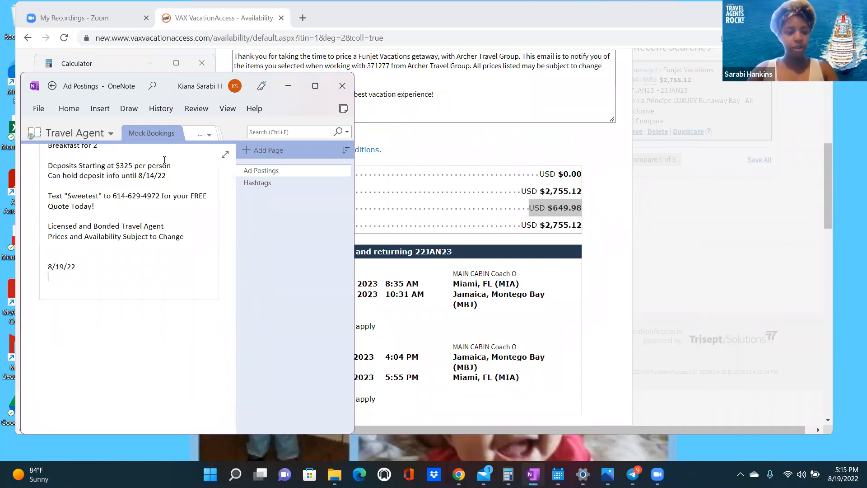
{"action": "type", "text": "Mon"}
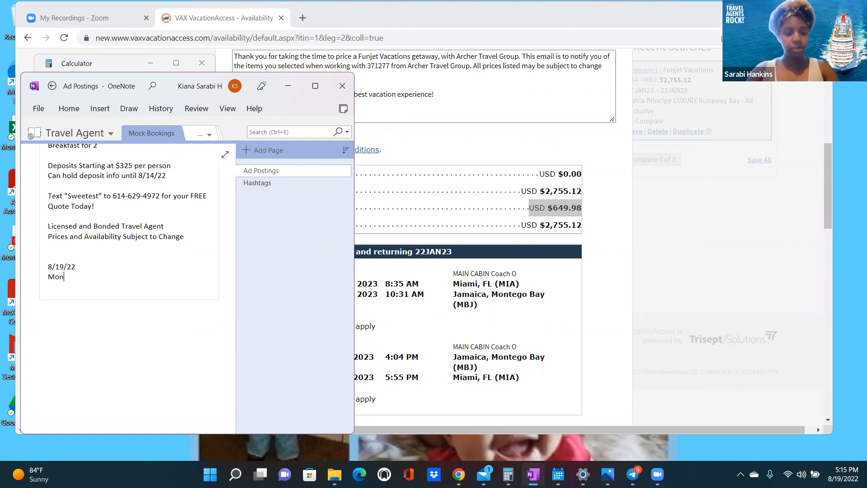
{"action": "type", "text": "tego bay"}
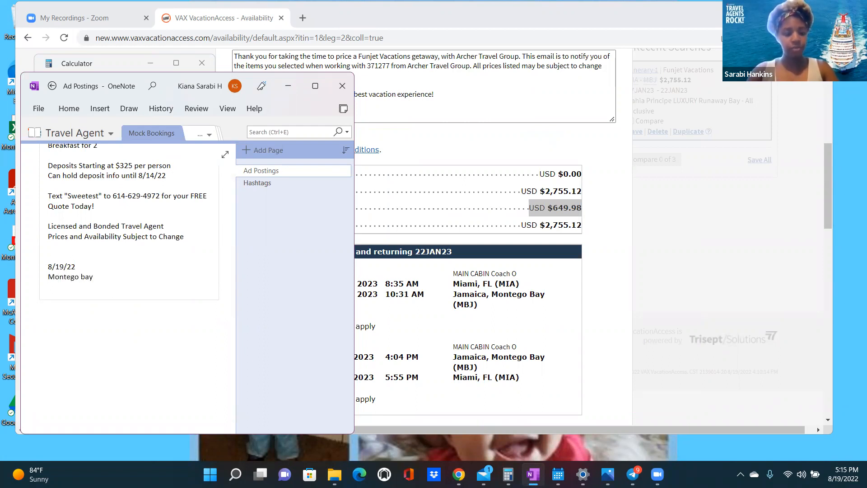
{"action": "type", "text": " from"}
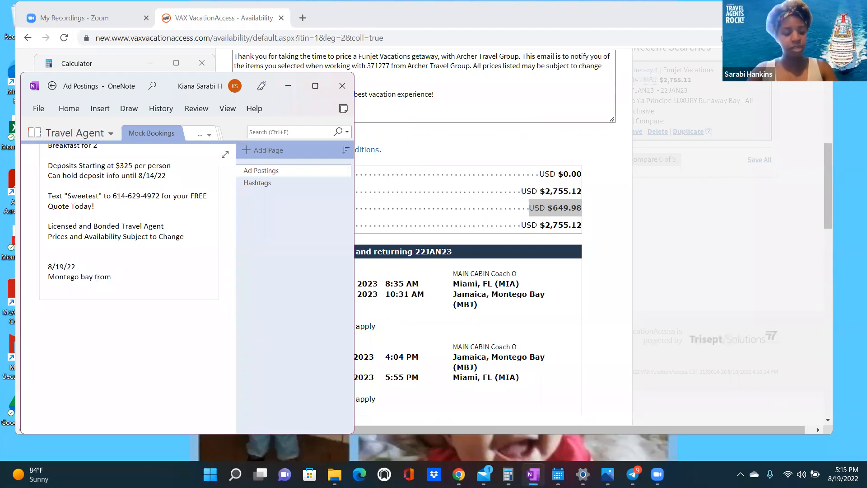
{"action": "type", "text": " 1/17/22"}
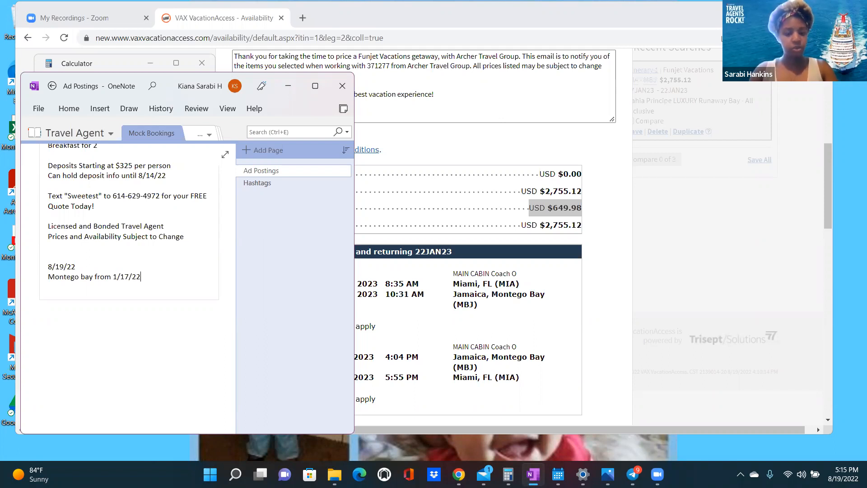
{"action": "key", "text": "BackSpace"}
{"action": "type", "text": "3"}
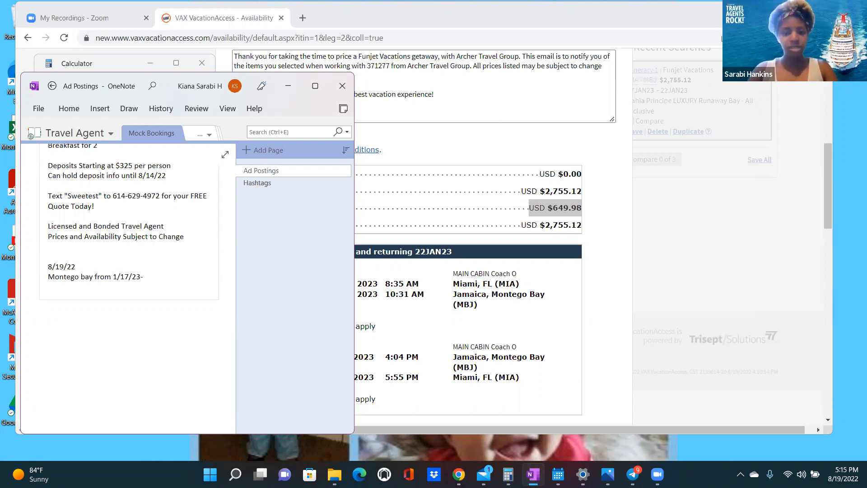
{"action": "type", "text": "-1"}
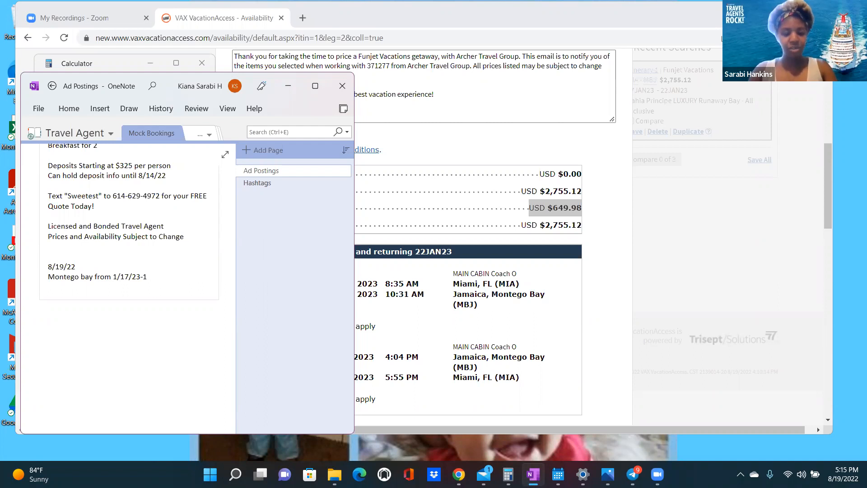
{"action": "type", "text": "/22/23"}
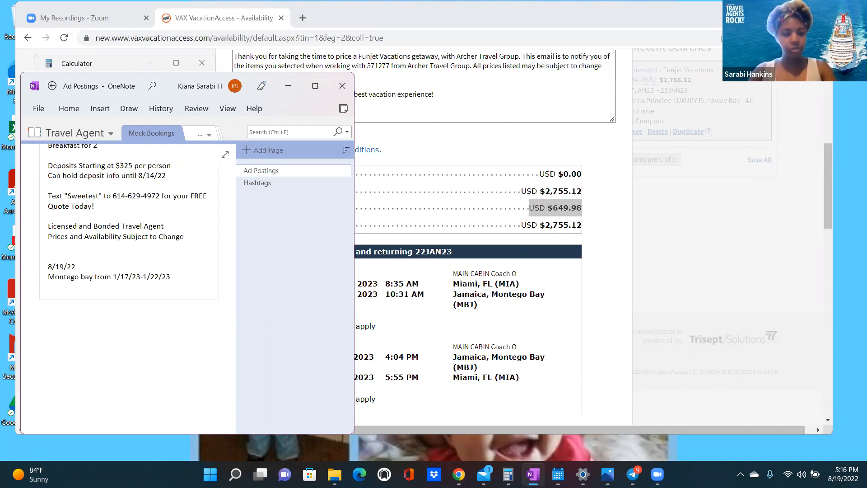
{"action": "key", "text": "Return"}
{"action": "type", "text": "2 ppl"}
{"action": "key", "text": "Return"}
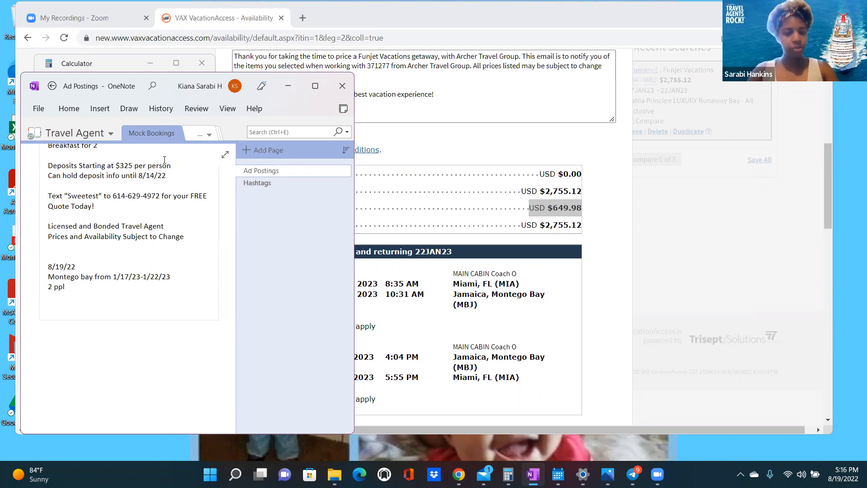
{"action": "left_click", "coordinate": [487, 264]}
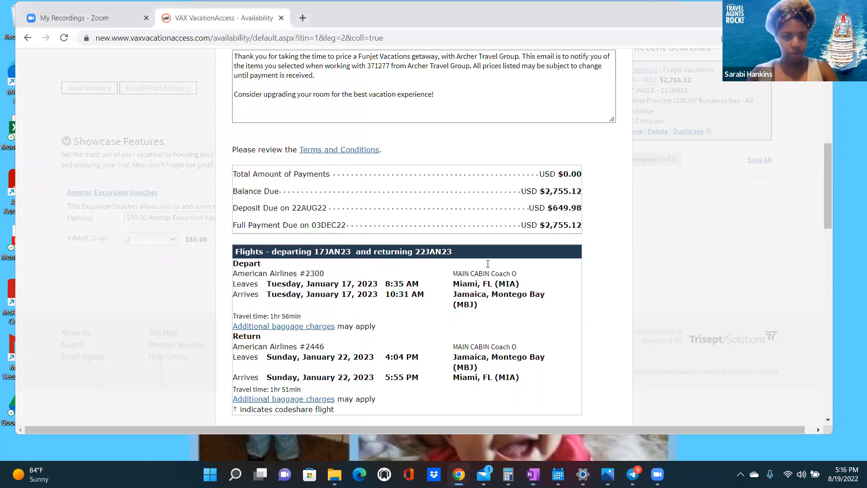
- Scroll the itinerary to the Bahia Principe hotel section, then return to the OneNote notes
{"action": "scroll", "coordinate": [488, 264], "scroll_direction": "down", "scroll_amount": 2}
{"action": "scroll", "coordinate": [488, 267], "scroll_direction": "up", "scroll_amount": 8}
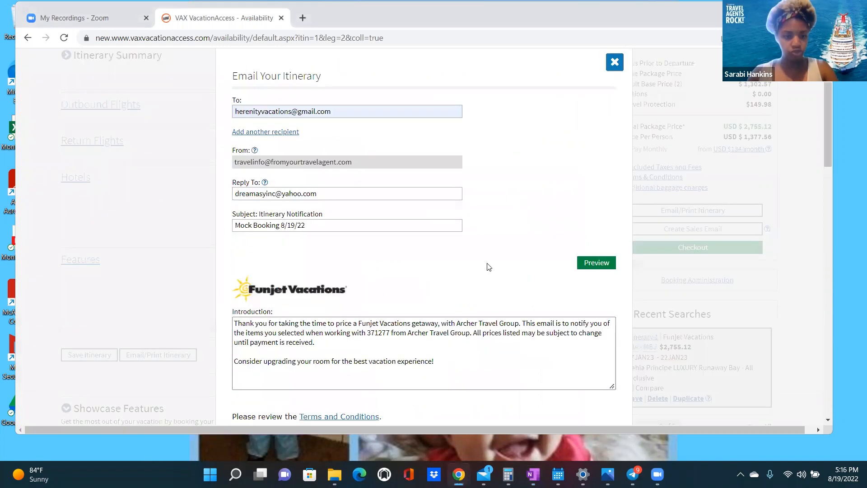
{"action": "scroll", "coordinate": [488, 266], "scroll_direction": "down", "scroll_amount": 5}
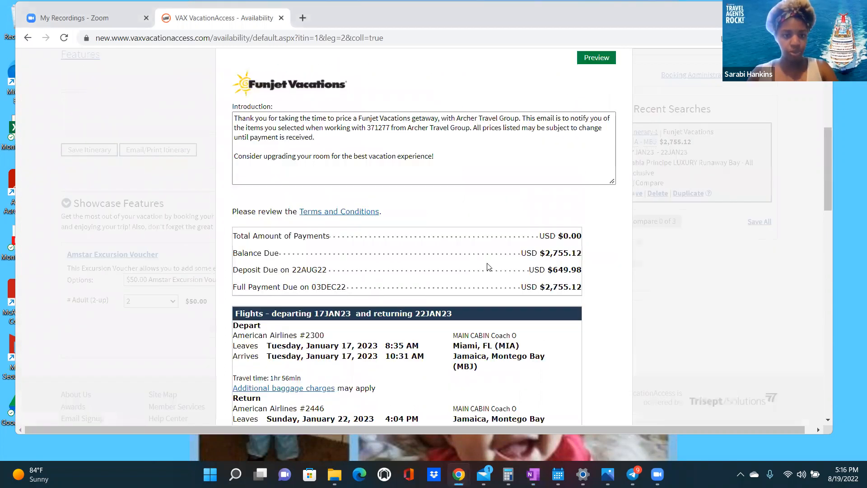
{"action": "scroll", "coordinate": [488, 267], "scroll_direction": "down", "scroll_amount": 7}
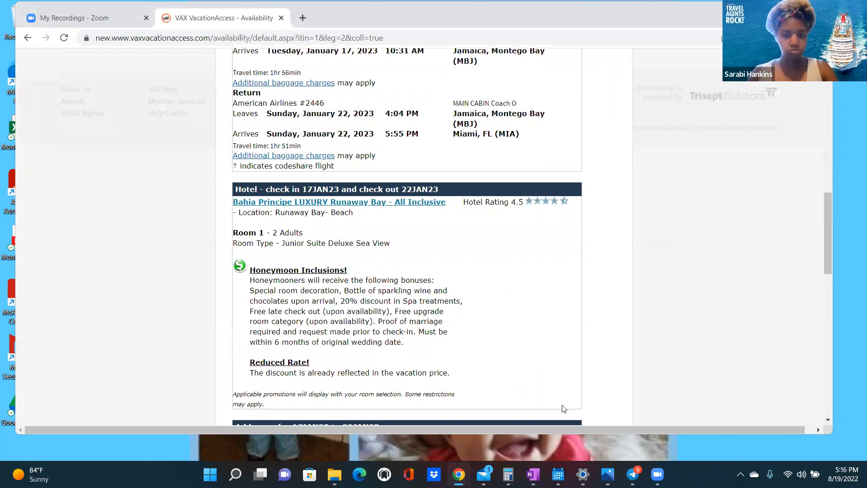
{"action": "key", "text": "alt+Tab"}
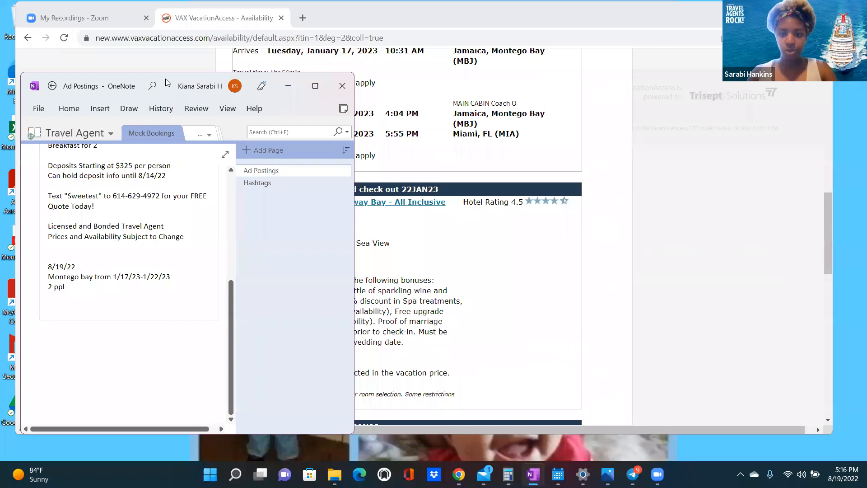
- Move the notes window right and type 'Bahia Principe Luxury Runaway Bay- All Inclusive'
{"action": "left_click_drag", "start_coordinate": [164, 85], "coordinate": [592, 55]}
{"action": "type", "text": "Bahia"}
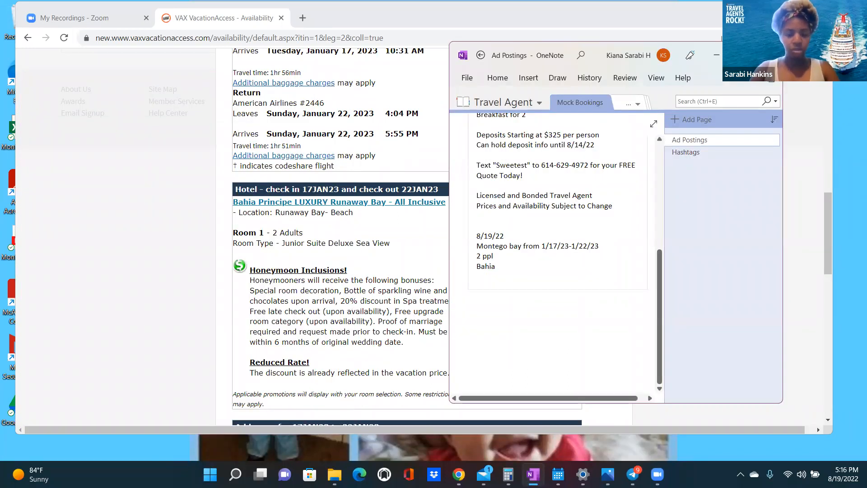
{"action": "type", "text": " Princ"}
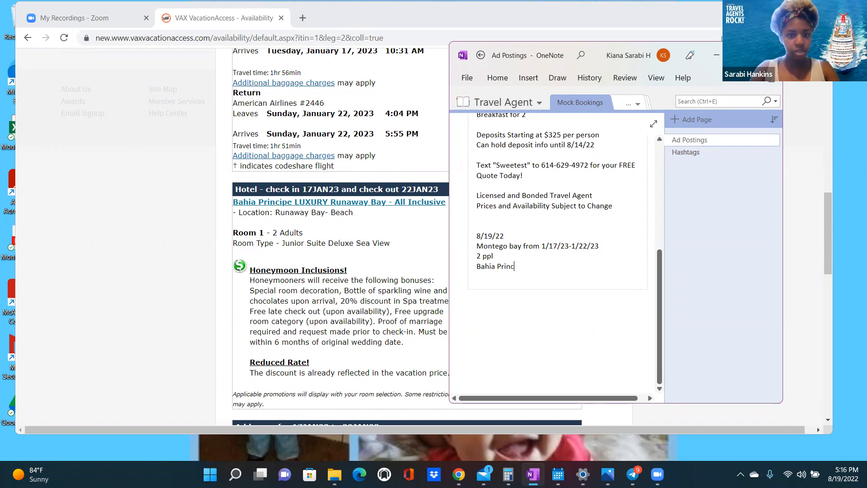
{"action": "type", "text": "ipe Luxur"}
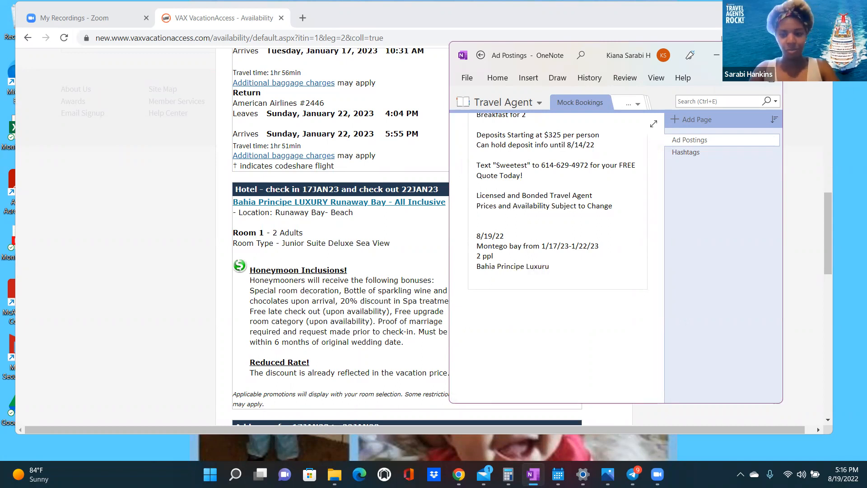
{"action": "type", "text": "y Runaw"}
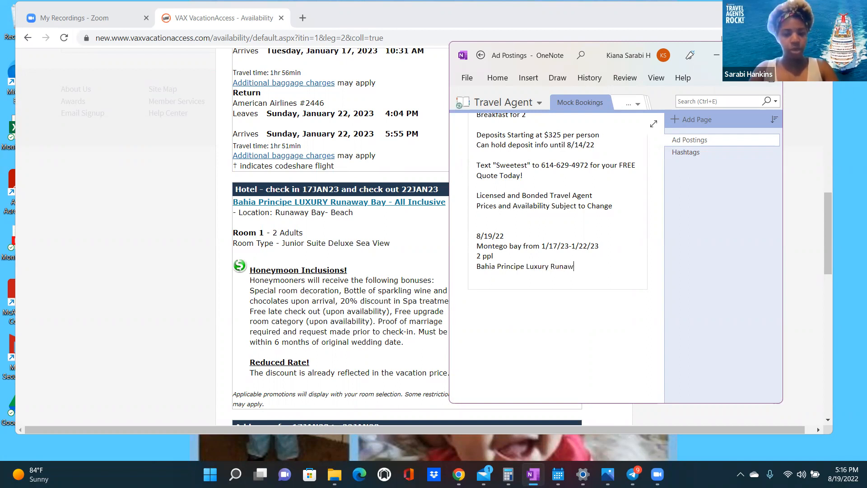
{"action": "type", "text": "ay"}
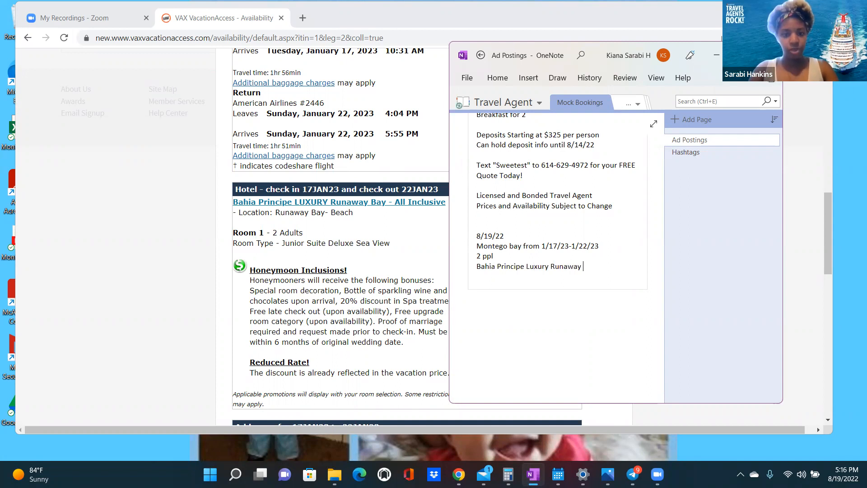
{"action": "type", "text": " Bay- All Inclusive"}
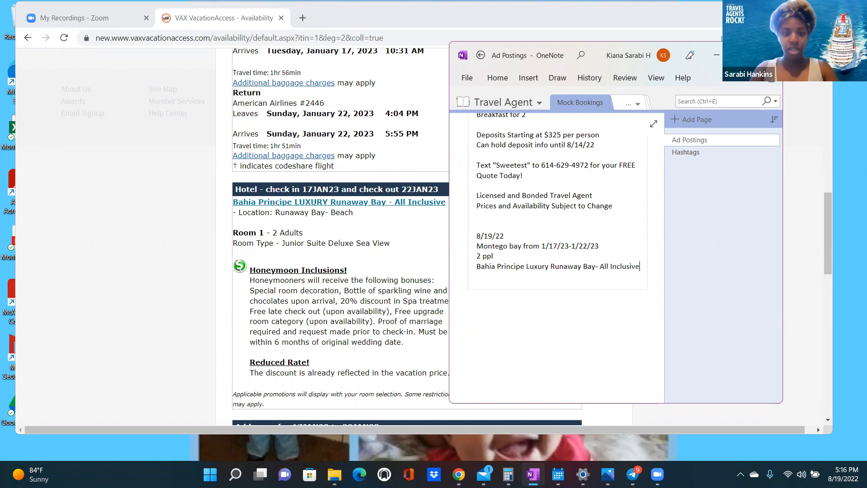
{"action": "left_click", "coordinate": [379, 204]}
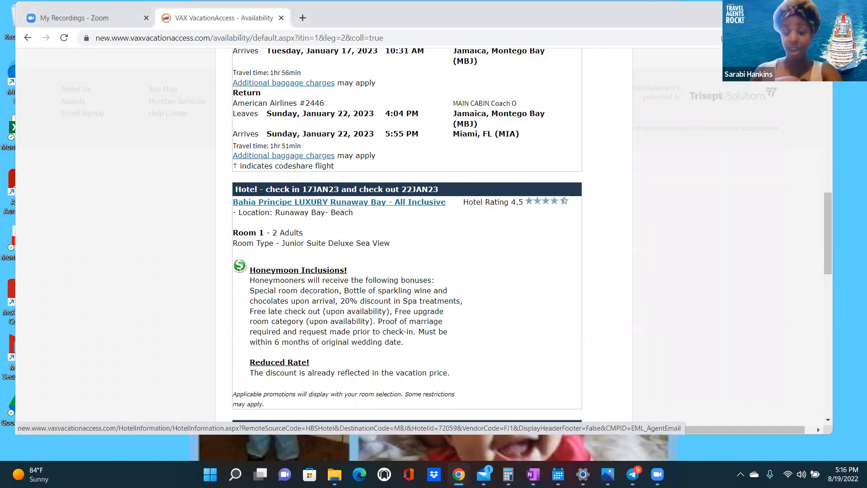
{"action": "key", "text": "alt+Tab"}
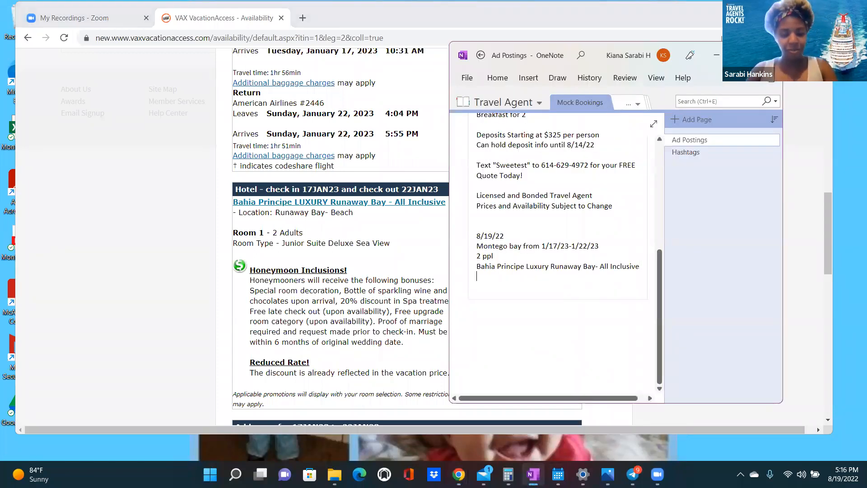
- Add '4.5 Star Resort' and 'Junior Suite Deluxe Sea View Room' lines, ending with a new line
{"action": "type", "text": "4.5 Stat"}
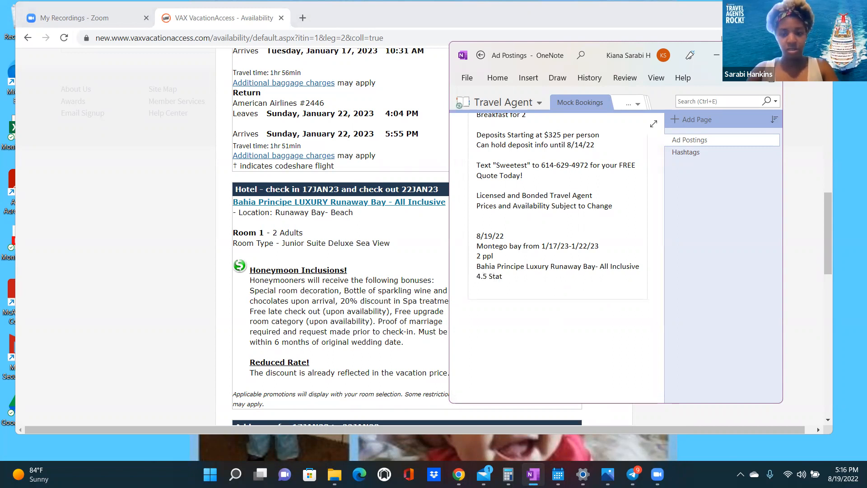
{"action": "key", "text": "BackSpace"}
{"action": "key", "text": "BackSpace"}
{"action": "type", "text": "r Re"}
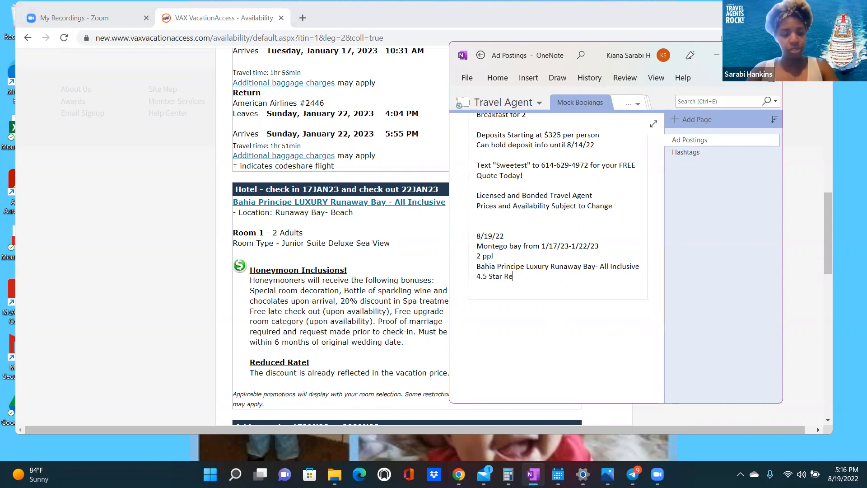
{"action": "type", "text": "sort"}
{"action": "key", "text": "Return"}
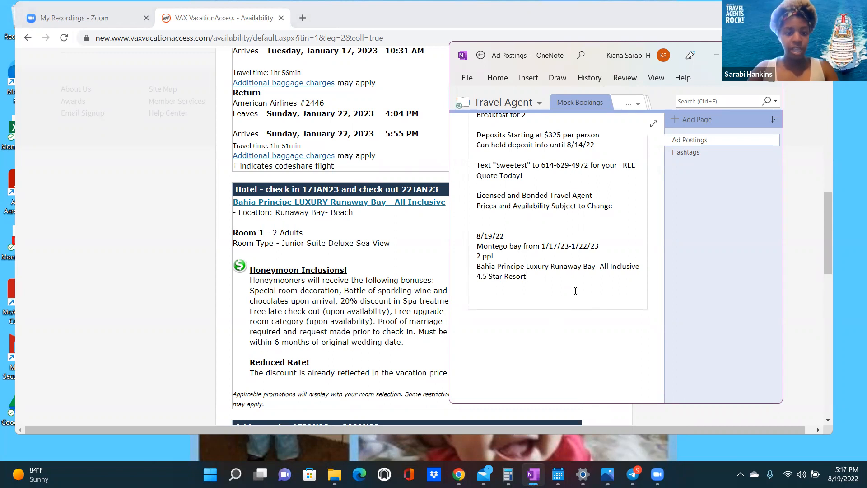
{"action": "type", "text": "Junior Suite D"}
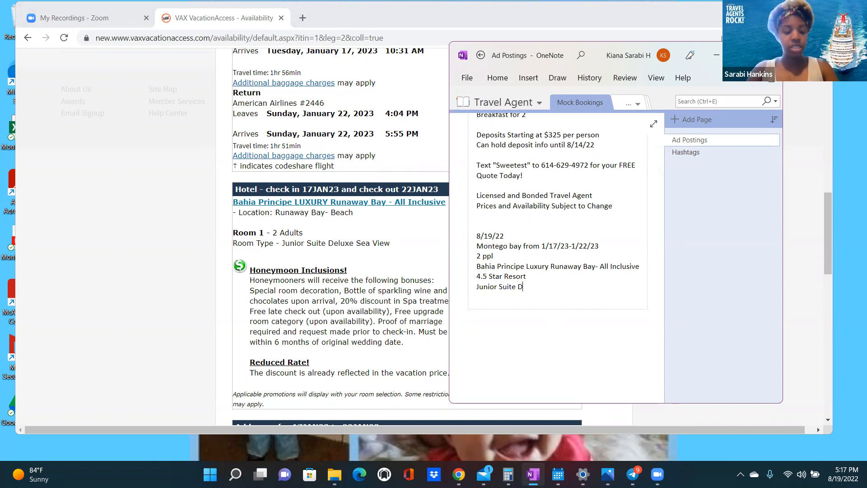
{"action": "type", "text": "eluxe Se"}
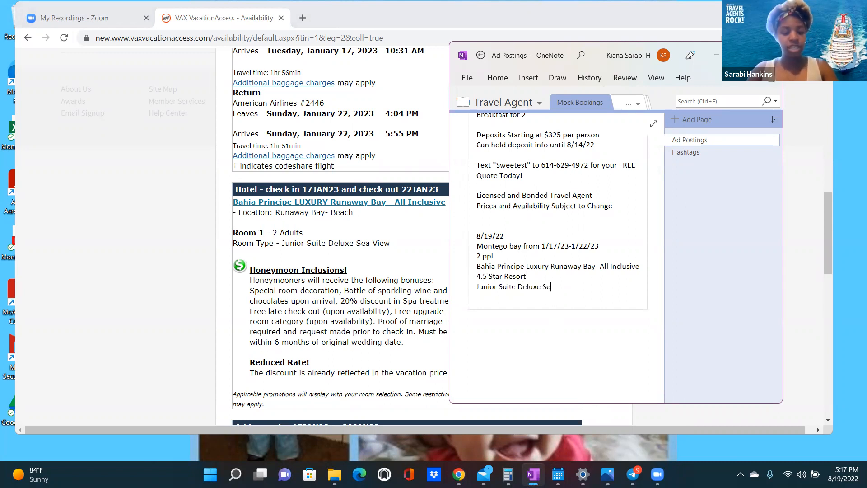
{"action": "type", "text": "a Vi"}
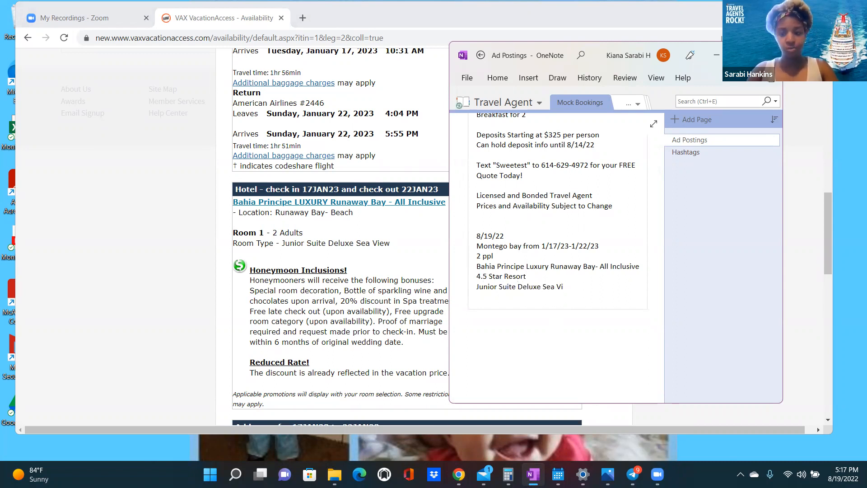
{"action": "type", "text": "ew"}
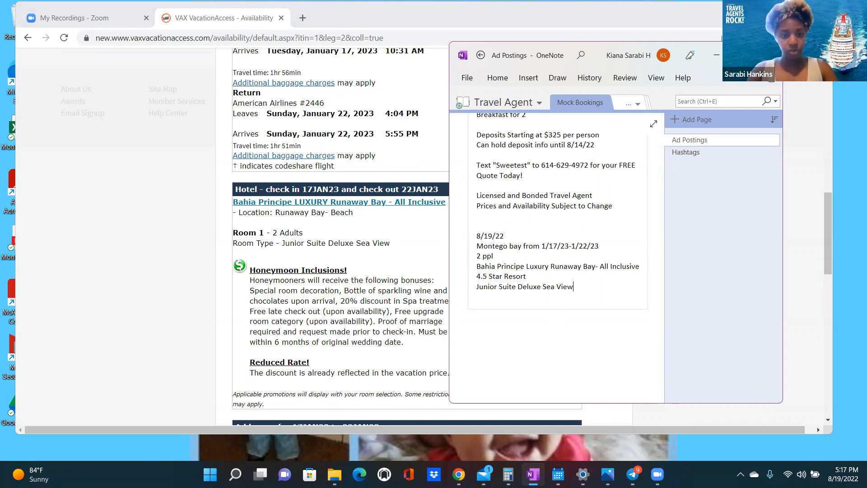
{"action": "type", "text": " Room"}
{"action": "key", "text": "Return"}
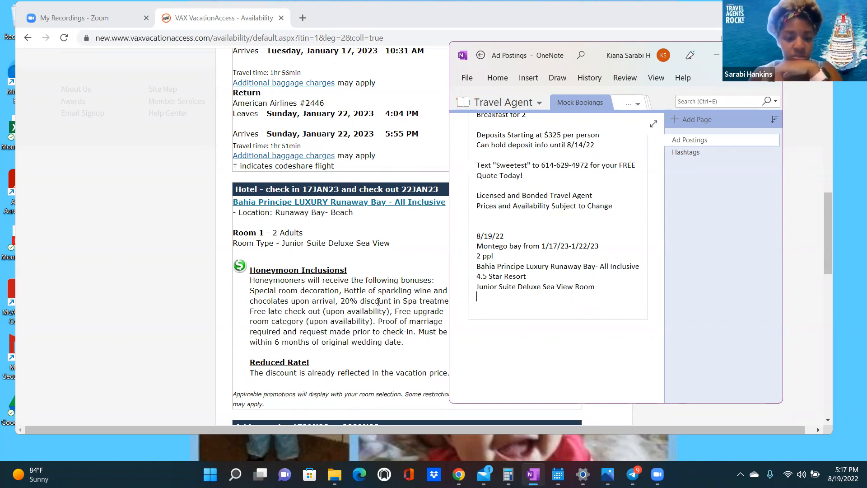
{"action": "scroll", "coordinate": [378, 302], "scroll_direction": "down", "scroll_amount": 3}
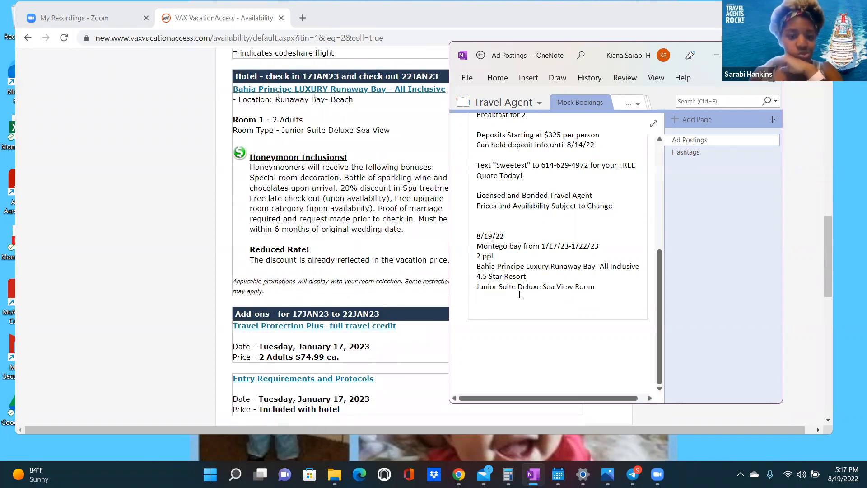
- Add a 'Non-Stop Flights' line below the room type
{"action": "scroll", "coordinate": [519, 295], "scroll_direction": "down", "scroll_amount": 3}
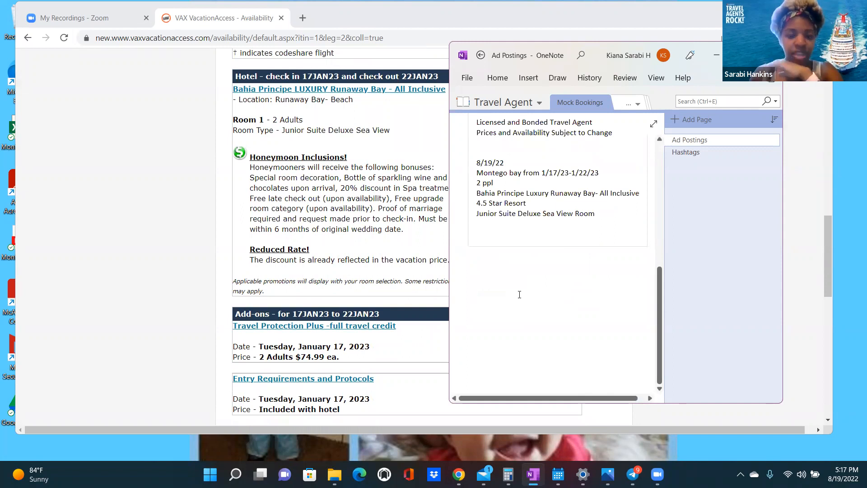
{"action": "scroll", "coordinate": [519, 294], "scroll_direction": "up", "scroll_amount": 3}
{"action": "scroll", "coordinate": [404, 259], "scroll_direction": "up", "scroll_amount": 2}
{"action": "scroll", "coordinate": [404, 260], "scroll_direction": "up", "scroll_amount": 3}
{"action": "scroll", "coordinate": [499, 283], "scroll_direction": "down", "scroll_amount": 3}
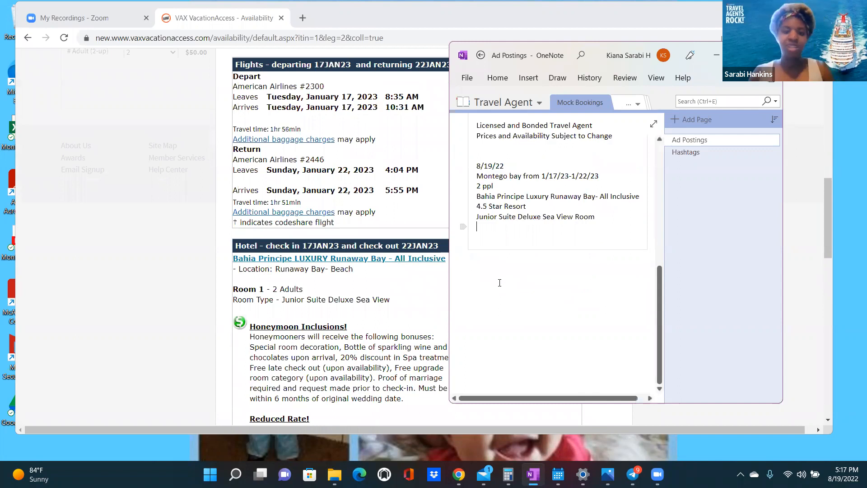
{"action": "left_click", "coordinate": [495, 231]}
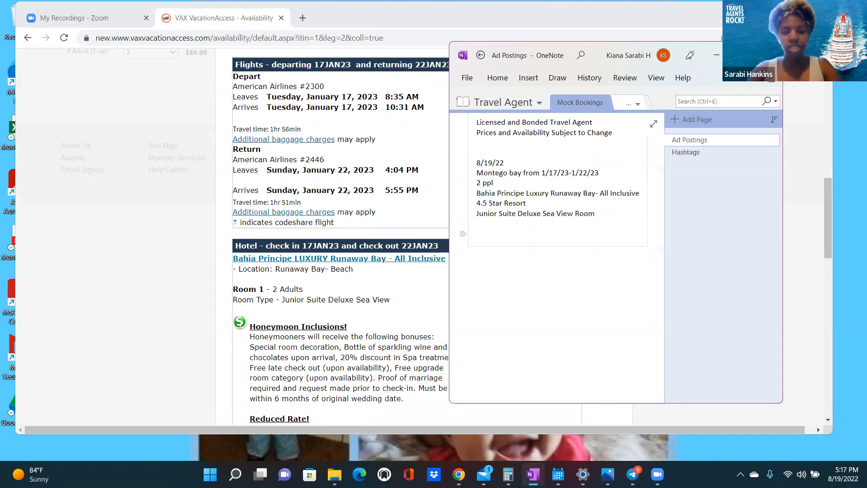
{"action": "type", "text": "Non"}
{"action": "type", "text": "-s "}
{"action": "type", "text": "stop"}
{"action": "key", "text": "BackSpace"}
{"action": "key", "text": "BackSpace"}
{"action": "key", "text": "BackSpace"}
{"action": "key", "text": "BackSpace"}
{"action": "key", "text": "BackSpace"}
{"action": "key", "text": "BackSpace"}
{"action": "type", "text": "Stop F"}
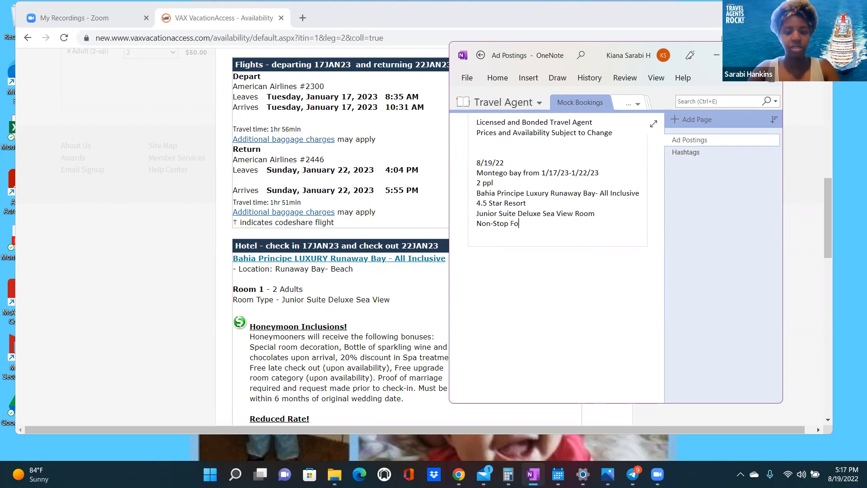
{"action": "type", "text": "light"}
{"action": "key", "text": "Return"}
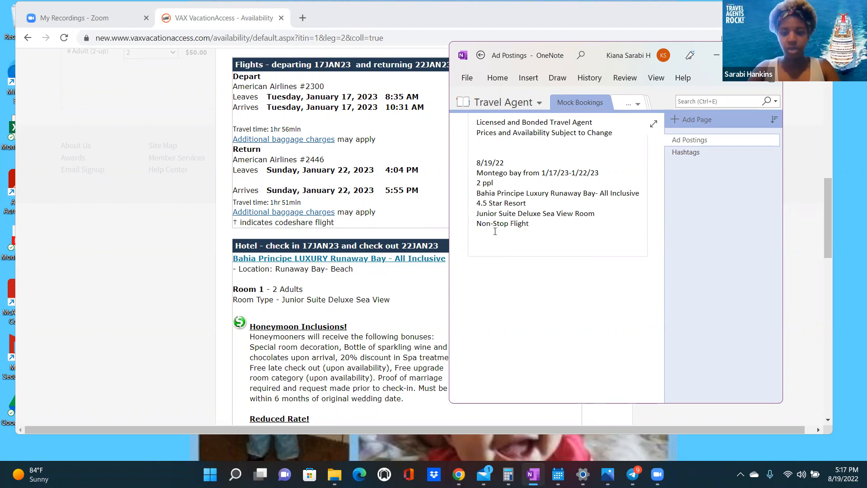
{"action": "left_click", "coordinate": [538, 224]}
{"action": "type", "text": "s"}
- Add 'Travel Protection' and 'Deposits starting at $325 per person' lines below it
{"action": "left_click", "coordinate": [505, 234]}
{"action": "type", "text": "Travel Protection"}
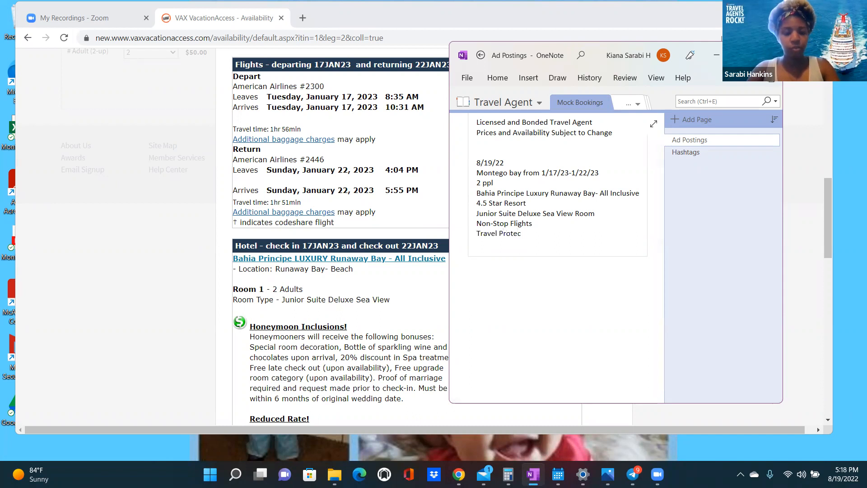
{"action": "key", "text": "Return"}
{"action": "key", "text": "Return"}
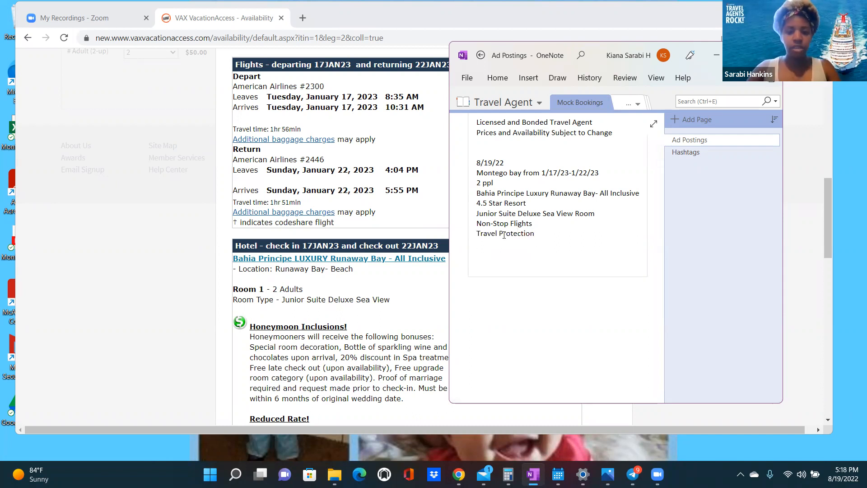
{"action": "type", "text": "De"}
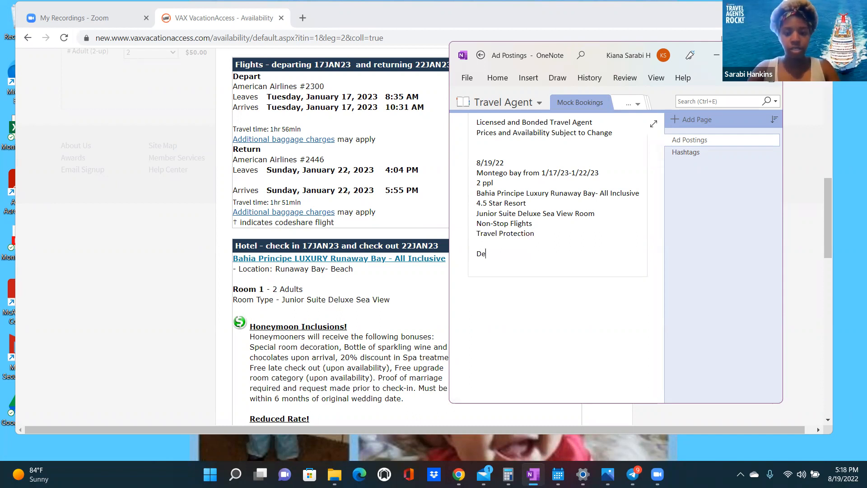
{"action": "type", "text": "posits starting"}
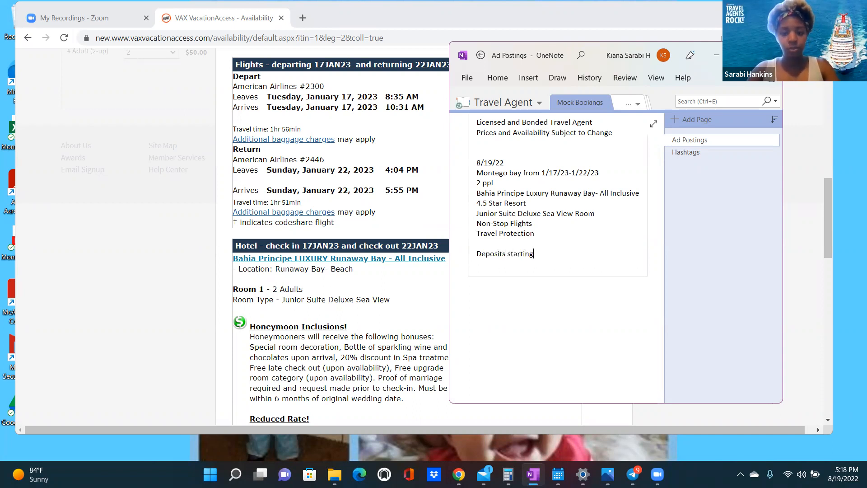
{"action": "type", "text": " at $"}
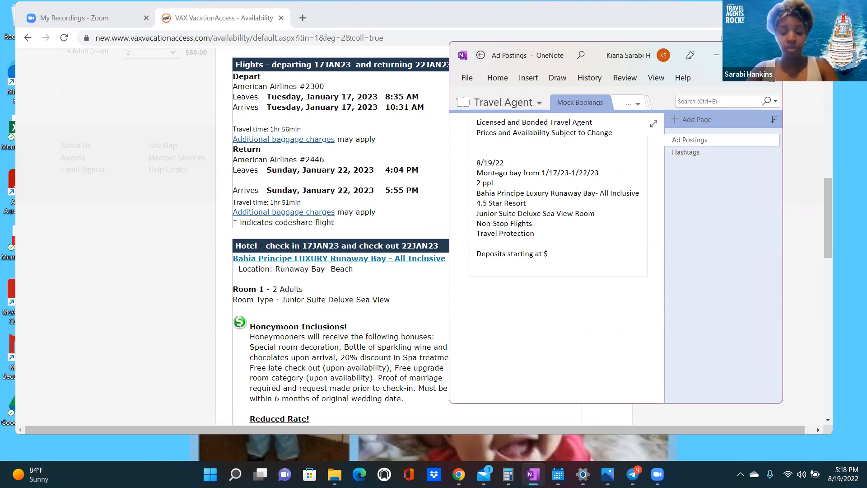
{"action": "type", "text": "325 per per"}
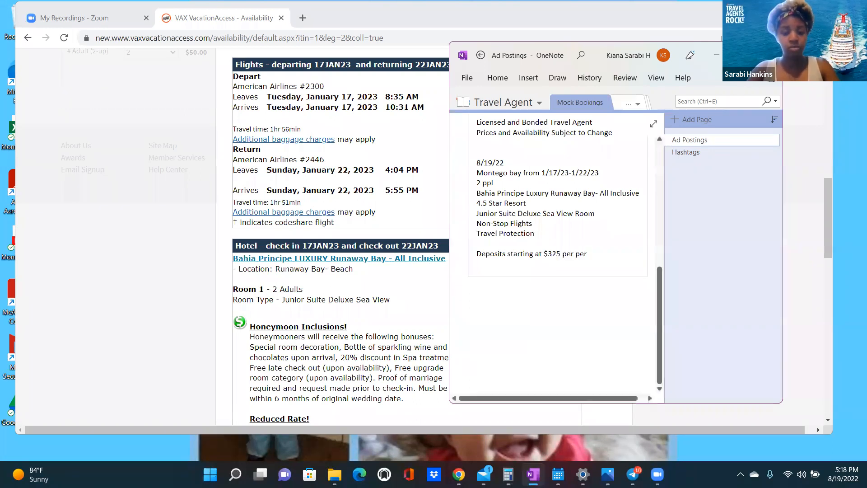
{"action": "type", "text": "son"}
{"action": "key", "text": "Return"}
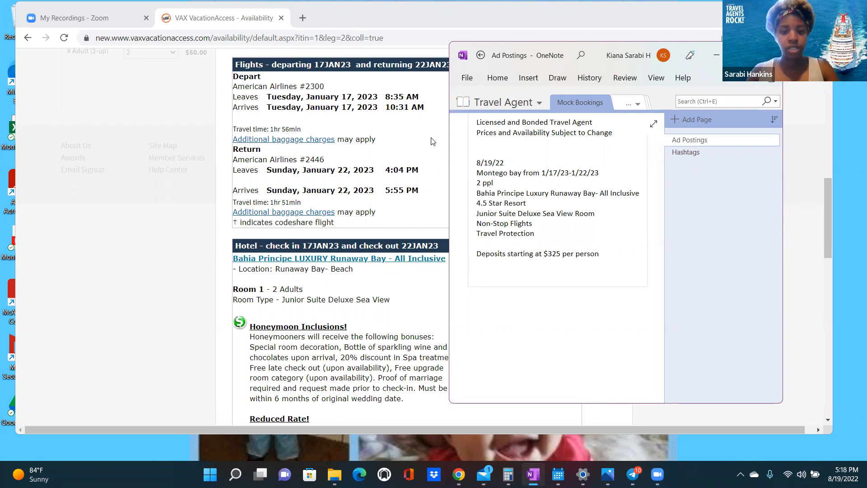
{"action": "key", "text": "alt+Tab"}
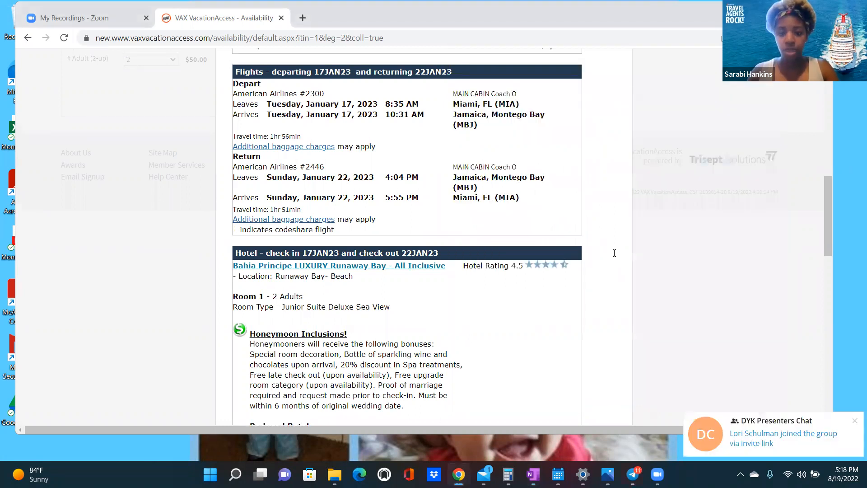
- Check the itinerary's payment totals and deposit due date, then place the cursor below OneNote's deposit line
{"action": "scroll", "coordinate": [614, 253], "scroll_direction": "up", "scroll_amount": 7}
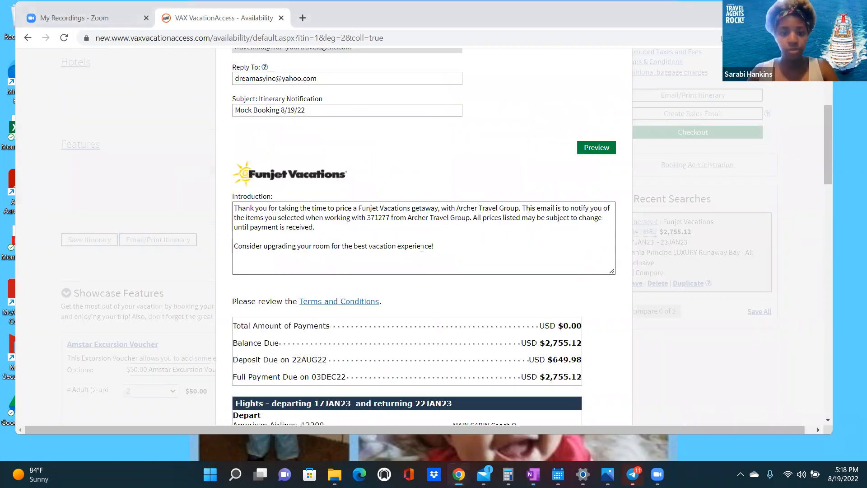
{"action": "scroll", "coordinate": [480, 210], "scroll_direction": "up", "scroll_amount": 4}
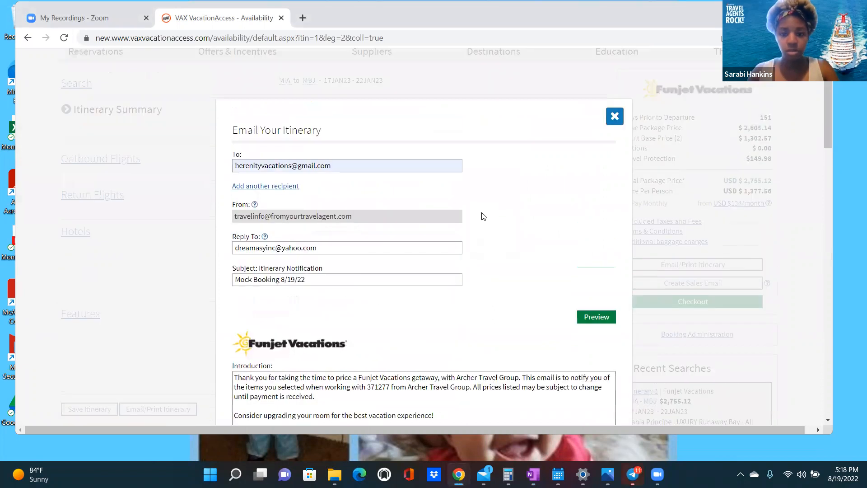
{"action": "scroll", "coordinate": [484, 217], "scroll_direction": "down", "scroll_amount": 5}
{"action": "scroll", "coordinate": [342, 195], "scroll_direction": "down", "scroll_amount": 3}
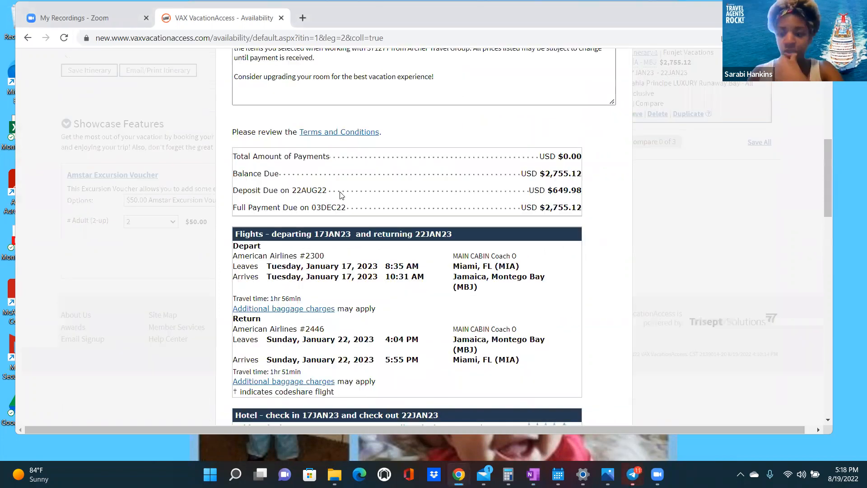
{"action": "left_click", "coordinate": [533, 475]}
{"action": "left_click", "coordinate": [577, 269]}
- Add 'Can hold deposit until 8/21/22' and 'Text "Montego" to [agent's number] for your FREE Quote Today!' to the ad
{"action": "type", "text": "Can hold depos"}
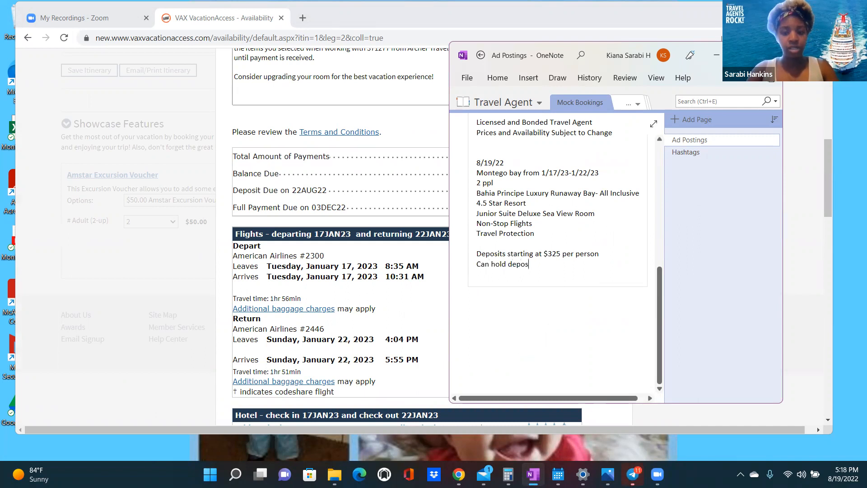
{"action": "type", "text": "it until "}
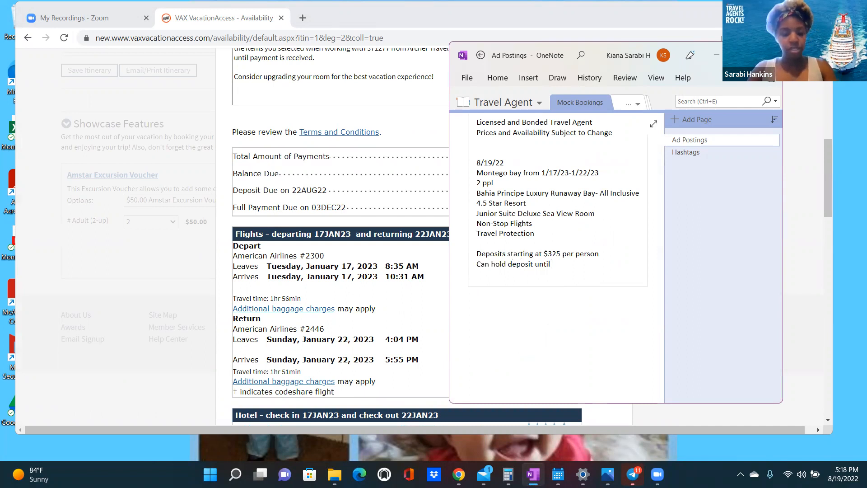
{"action": "type", "text": "8/2"}
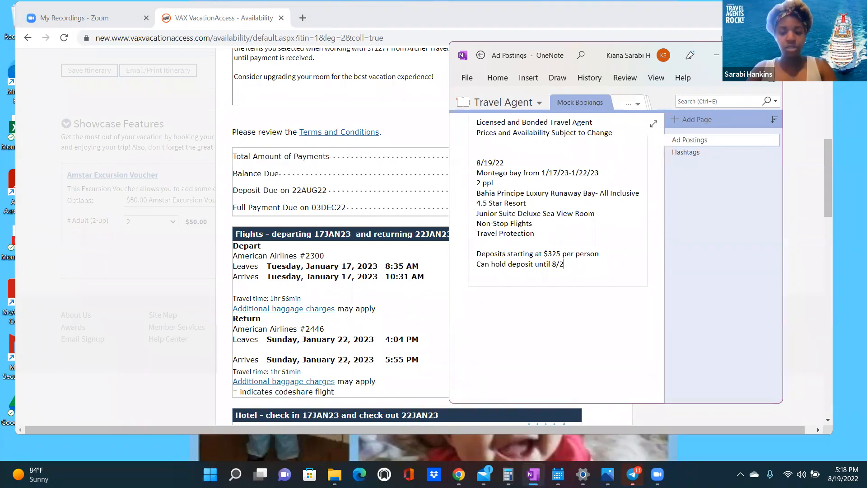
{"action": "type", "text": "1/22"}
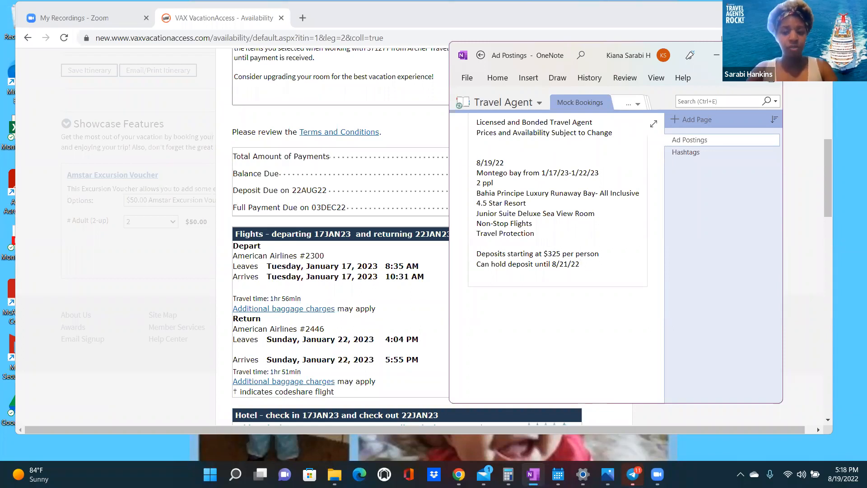
{"action": "key", "text": "Return"}
{"action": "key", "text": "Return"}
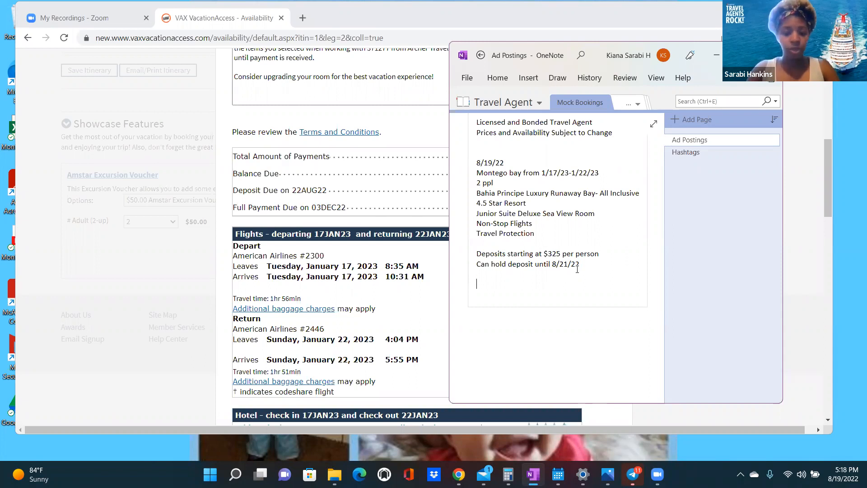
{"action": "type", "text": "Conta"}
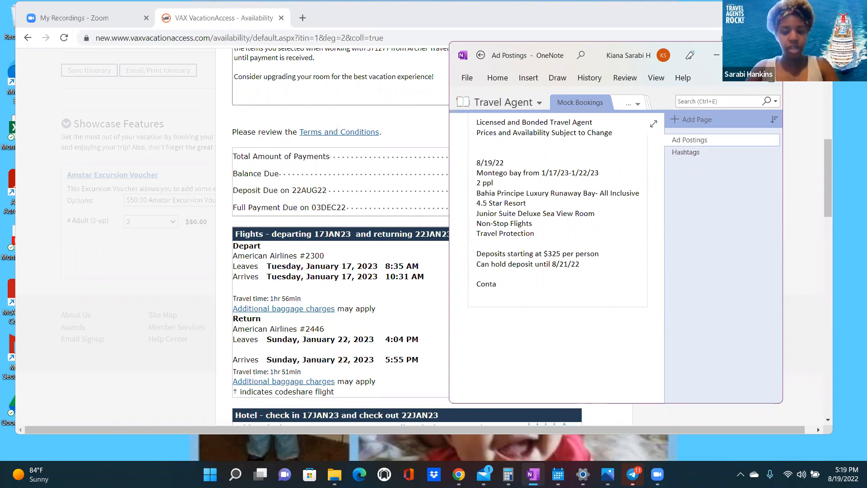
{"action": "type", "text": "ct"}
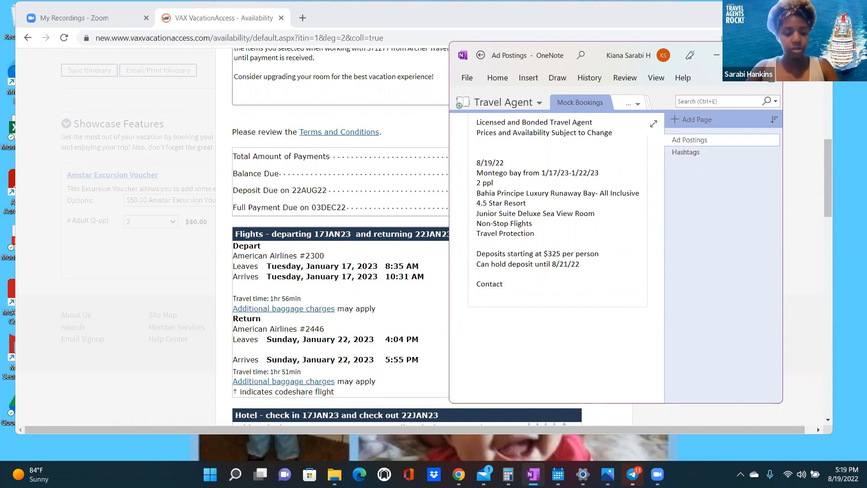
{"action": "key", "text": "BackSpace"}
{"action": "key", "text": "BackSpace"}
{"action": "key", "text": "BackSpace"}
{"action": "key", "text": "BackSpace"}
{"action": "key", "text": "BackSpace"}
{"action": "key", "text": "BackSpace"}
{"action": "key", "text": "BackSpace"}
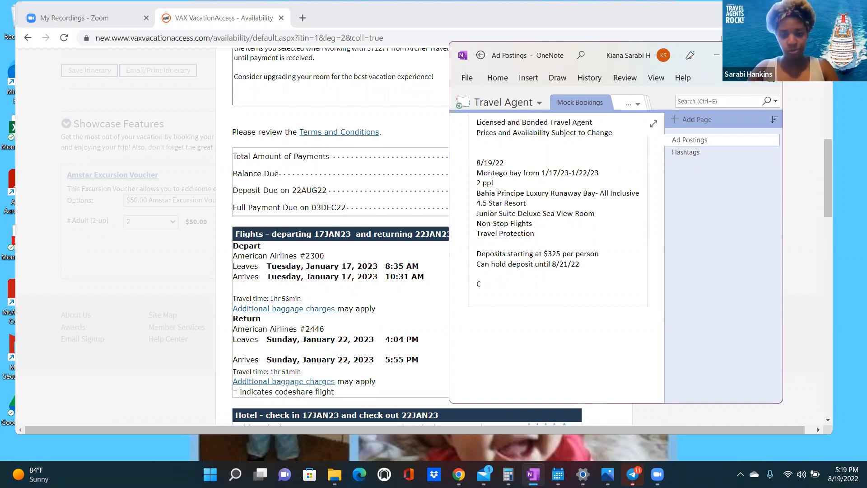
{"action": "type", "text": "Text"}
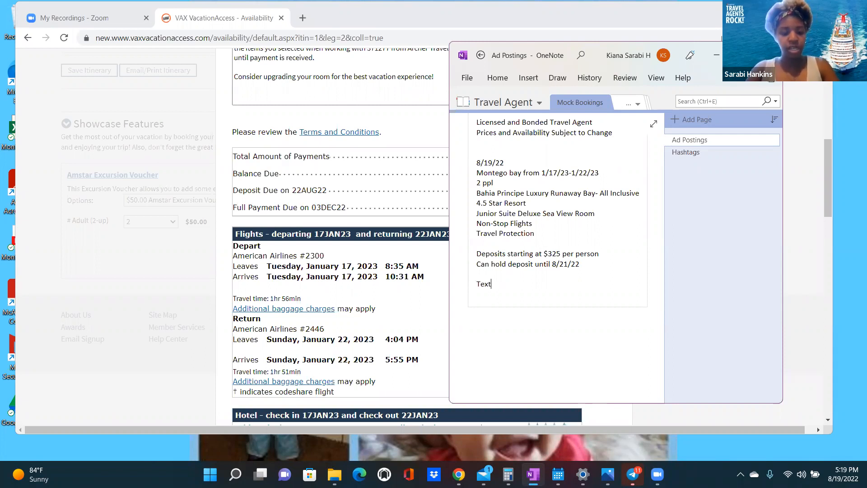
{"action": "type", "text": " \"Montego"}
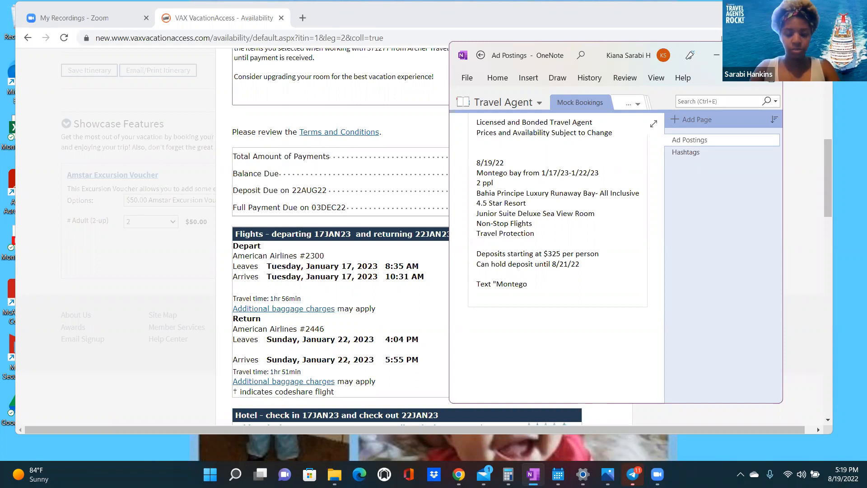
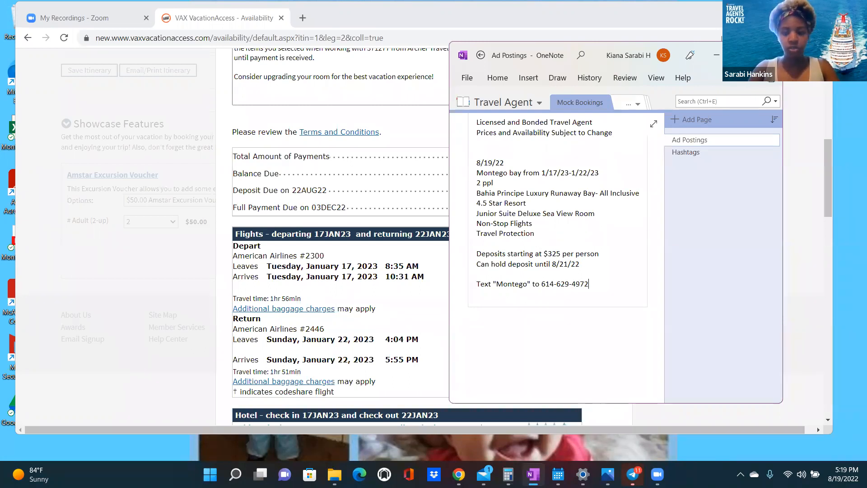
{"action": "type", "text": " for yout"}
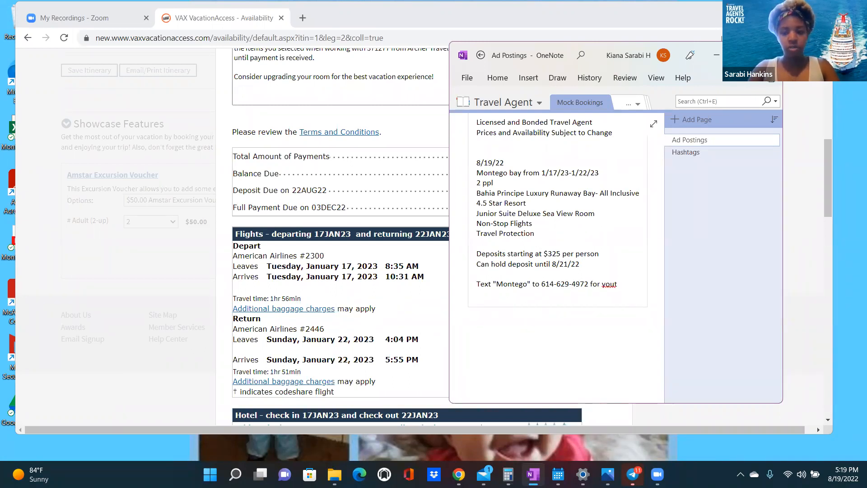
{"action": "key", "text": "BackSpace"}
{"action": "type", "text": "r FREE"}
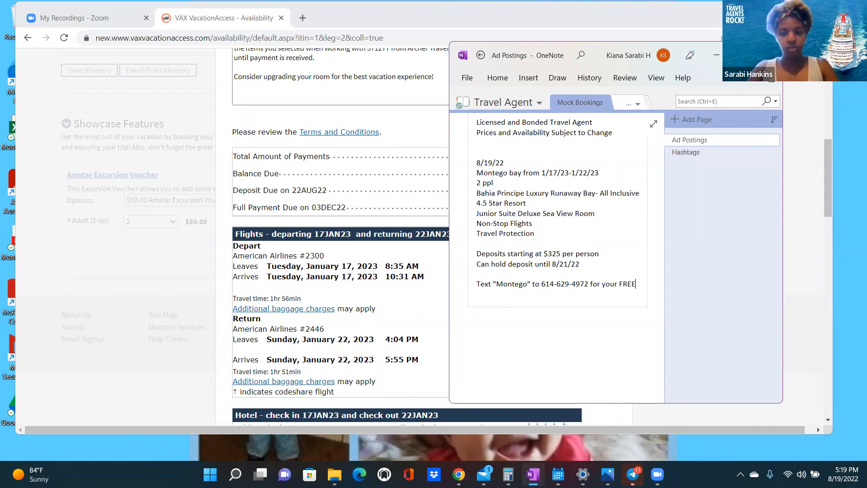
{"action": "type", "text": " Quote"}
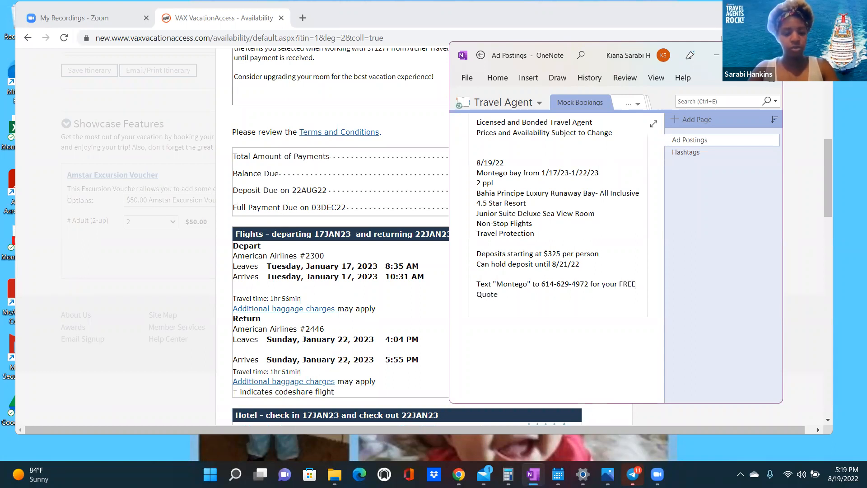
{"action": "type", "text": " Today!"}
{"action": "key", "text": "Return"}
{"action": "key", "text": "Return"}
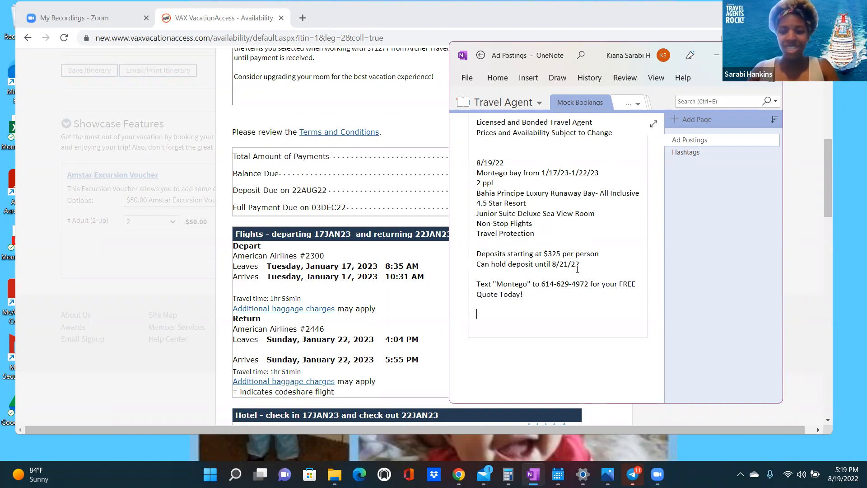
- Add the lines 'Licensed and Bonded Agent' and 'Prices and availability subject to change'
{"action": "scroll", "coordinate": [560, 257], "scroll_direction": "down", "scroll_amount": 3}
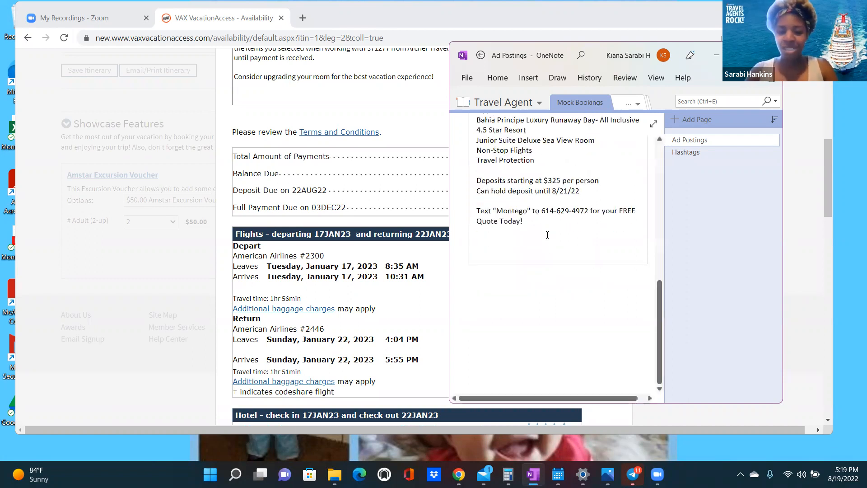
{"action": "type", "text": "Lim"}
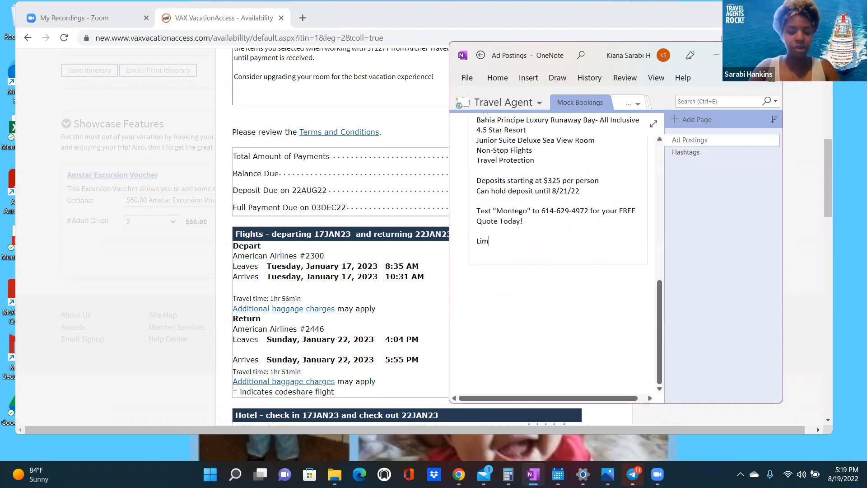
{"action": "key", "text": "BackSpace"}
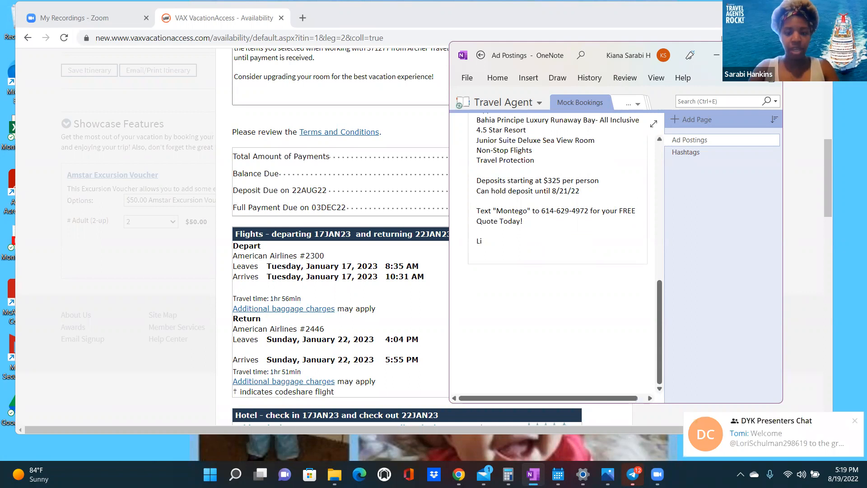
{"action": "type", "text": "censed and "}
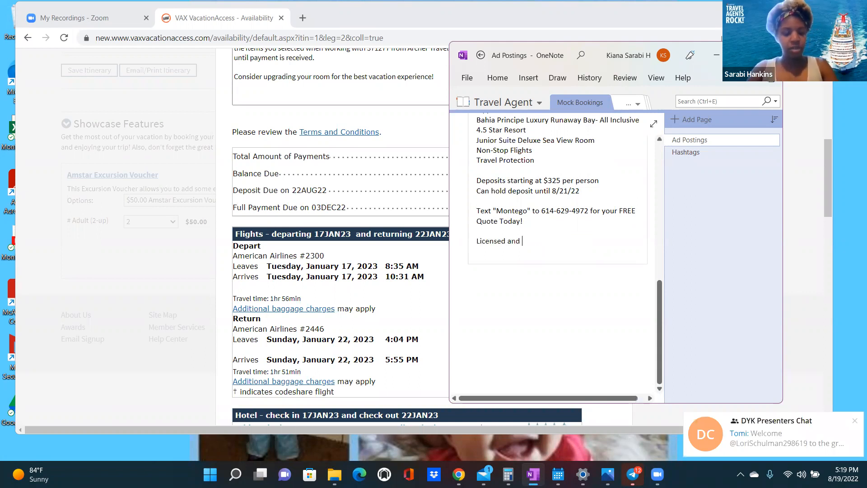
{"action": "type", "text": "Bonded Agent"}
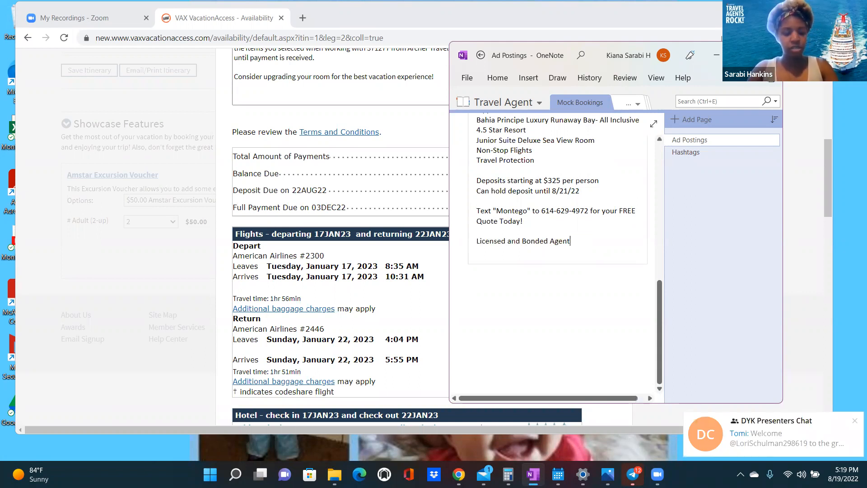
{"action": "key", "text": "Return"}
{"action": "type", "text": "Prices"}
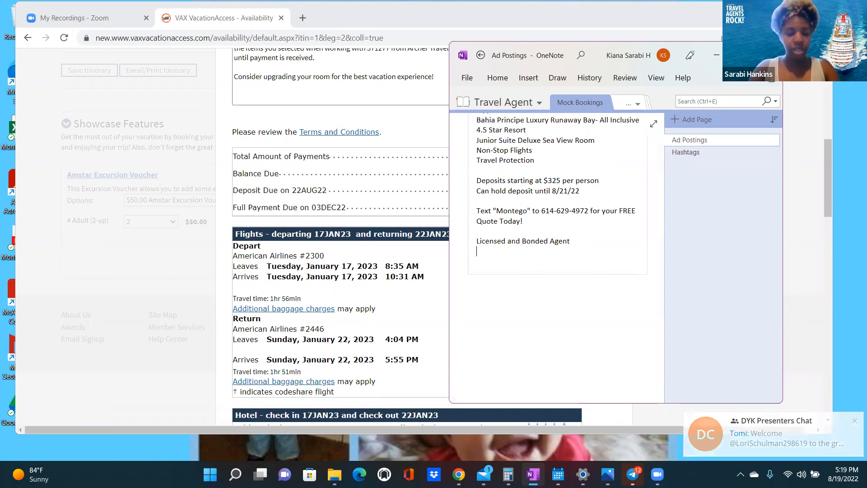
{"action": "type", "text": " and ava"}
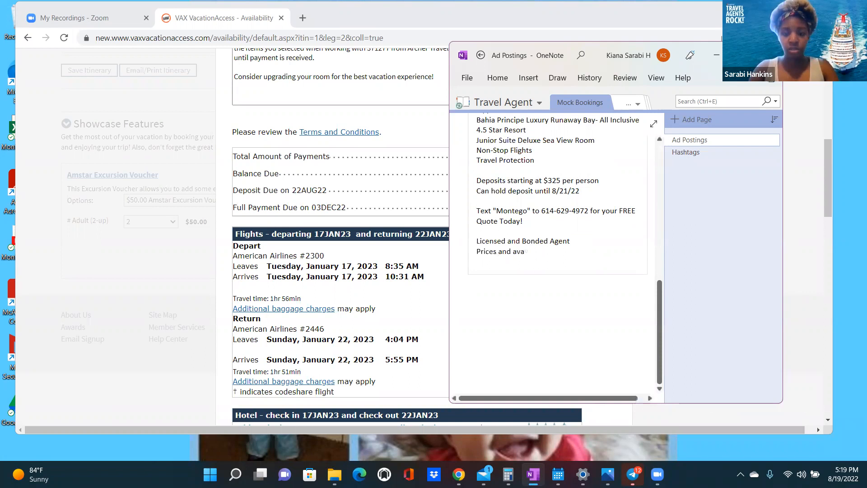
{"action": "type", "text": "ilability"}
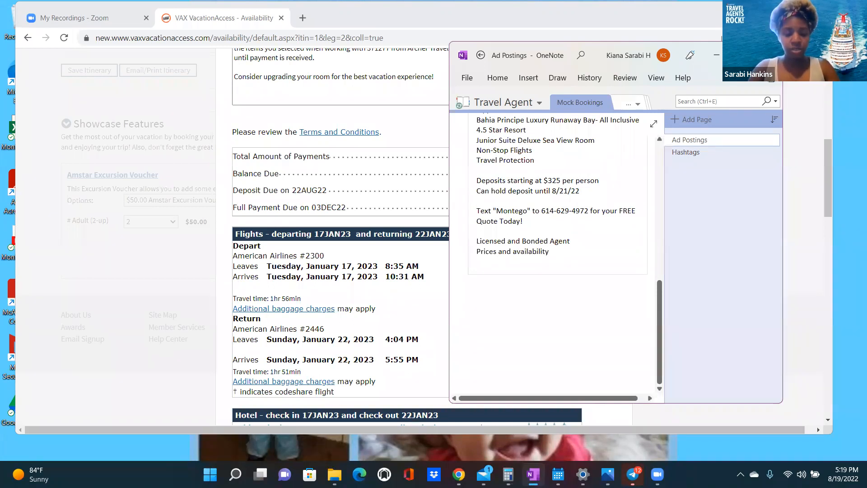
{"action": "type", "text": " su"}
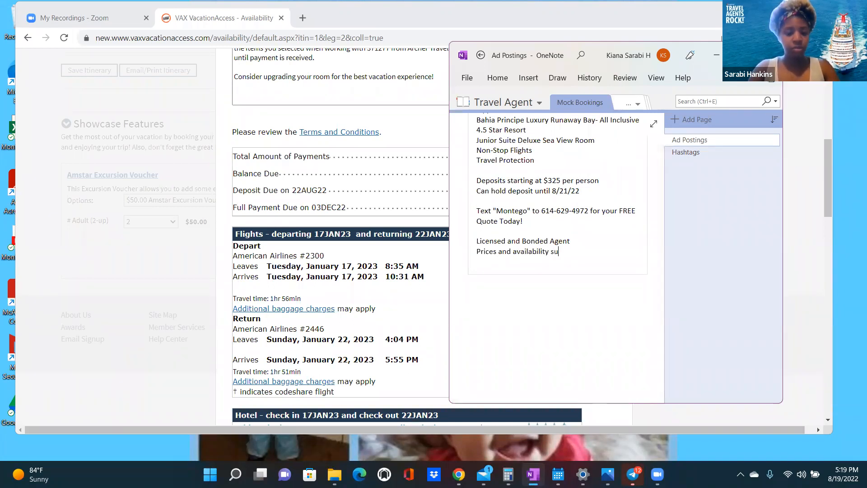
{"action": "type", "text": "bject to vhange"}
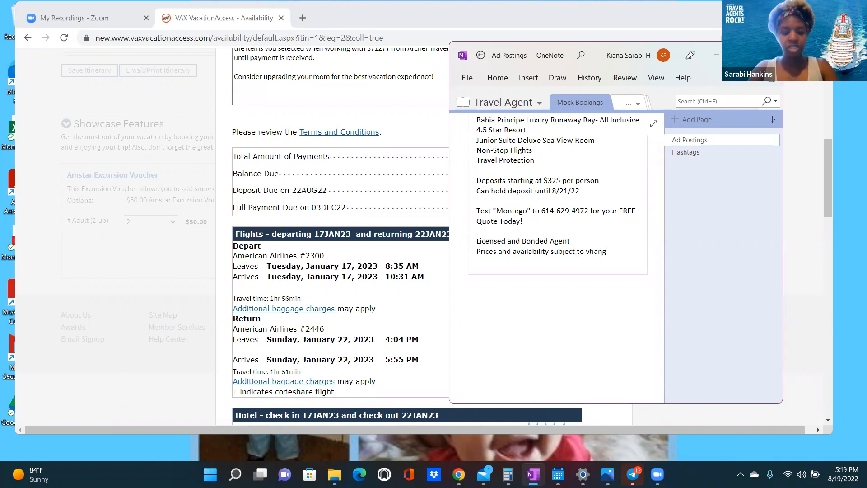
{"action": "key", "text": "BackSpace"}
{"action": "key", "text": "BackSpace"}
{"action": "key", "text": "BackSpace"}
{"action": "key", "text": "BackSpace"}
{"action": "key", "text": "BackSpace"}
{"action": "key", "text": "BackSpace"}
{"action": "type", "text": "change"}
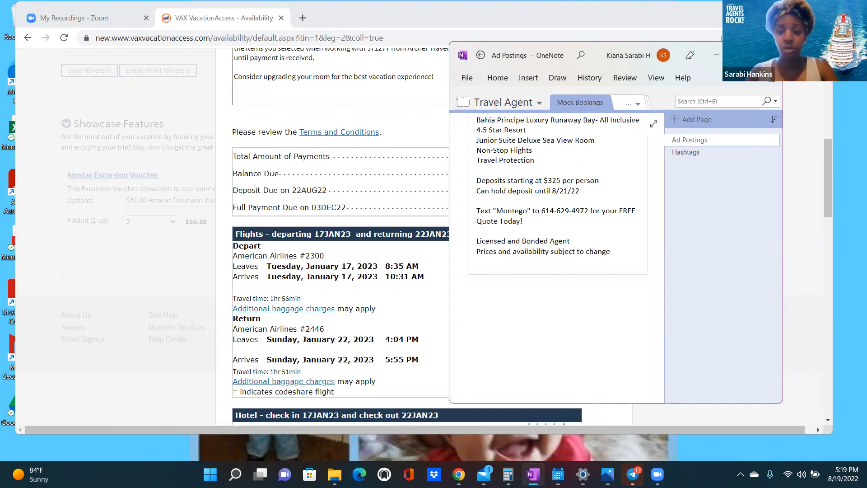
- Insert a blank line after the Bahia Principe hotel line
{"action": "scroll", "coordinate": [550, 227], "scroll_direction": "up", "scroll_amount": 3}
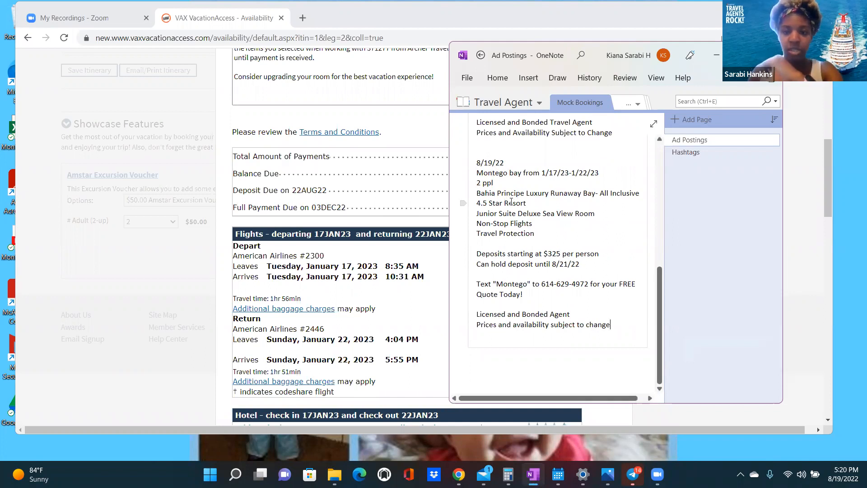
{"action": "scroll", "coordinate": [512, 199], "scroll_direction": "up", "scroll_amount": 3}
{"action": "scroll", "coordinate": [511, 201], "scroll_direction": "up", "scroll_amount": 4}
{"action": "scroll", "coordinate": [510, 194], "scroll_direction": "down", "scroll_amount": 2}
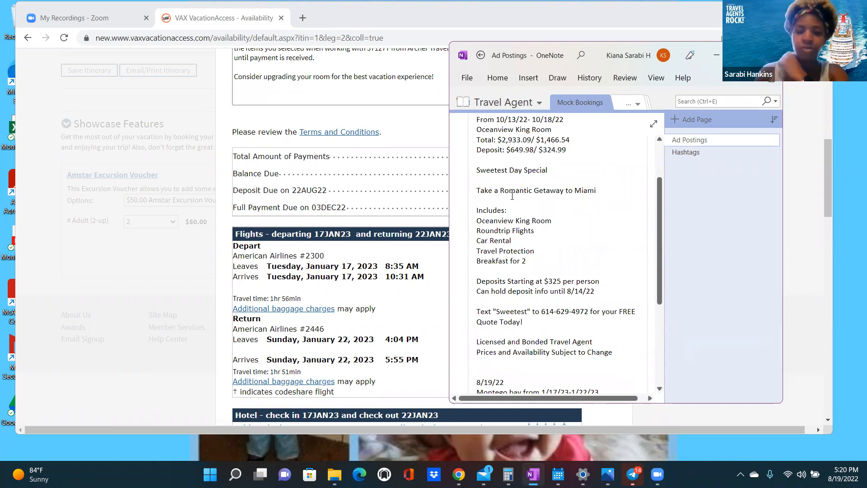
{"action": "scroll", "coordinate": [513, 201], "scroll_direction": "down", "scroll_amount": 8}
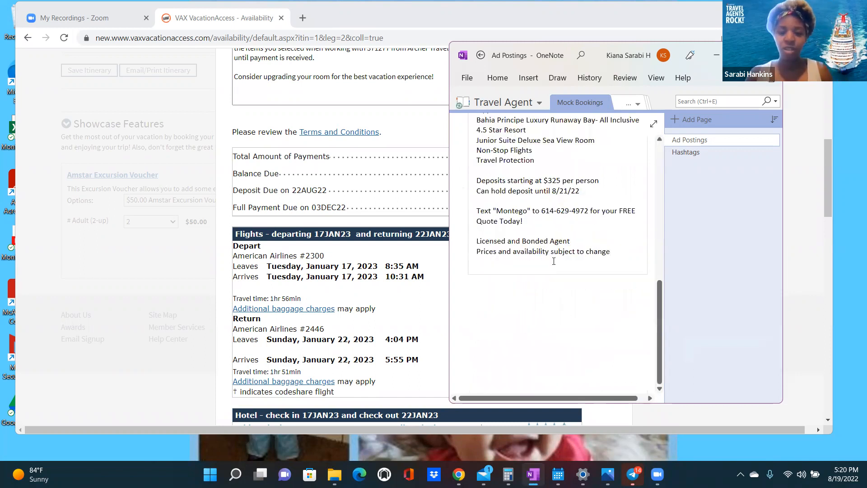
{"action": "scroll", "coordinate": [542, 237], "scroll_direction": "up", "scroll_amount": 3}
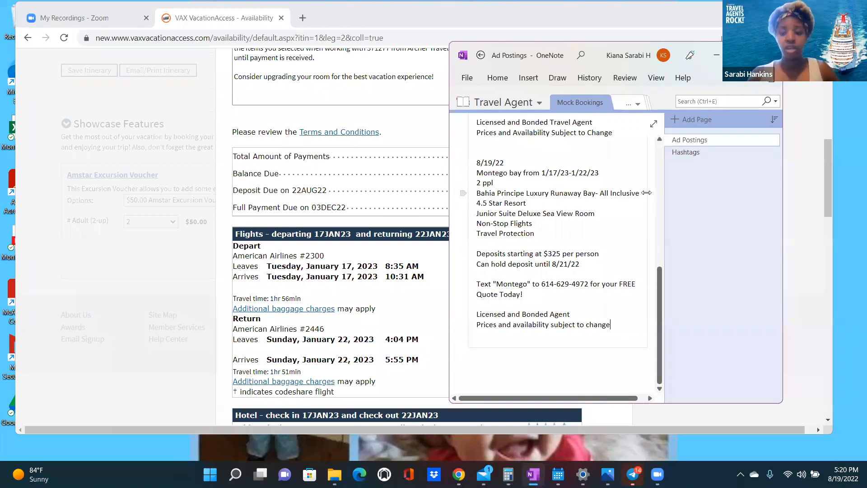
{"action": "left_click", "coordinate": [642, 194]}
{"action": "key", "text": "Return"}
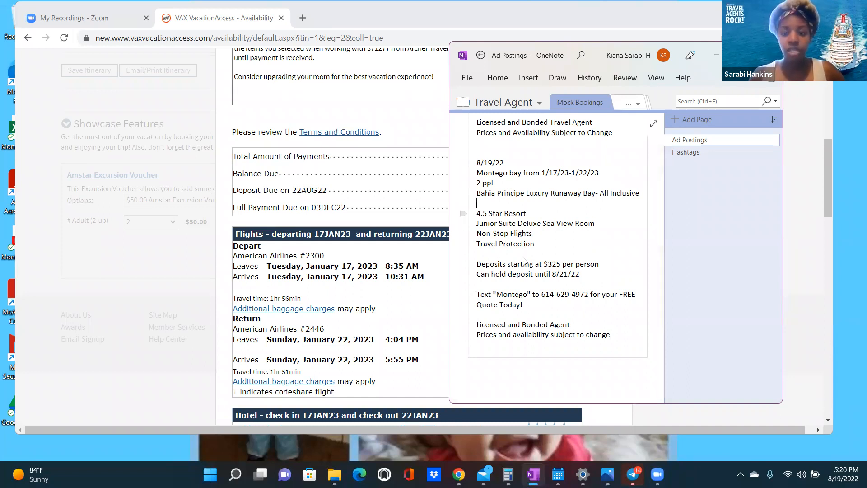
- Switch back to the VAX VacationAccess booking site in Chrome
{"action": "key", "text": "alt+Tab"}
{"action": "scroll", "coordinate": [664, 294], "scroll_direction": "up", "scroll_amount": 3}
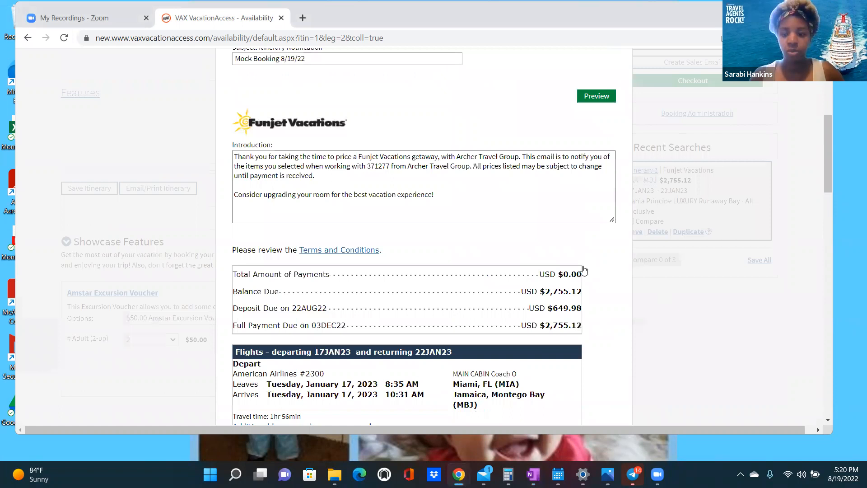
{"action": "scroll", "coordinate": [583, 271], "scroll_direction": "up", "scroll_amount": 4}
- Preview and send the Montego Bay itinerary email, then dismiss the sent confirmation
{"action": "left_click", "coordinate": [582, 261]}
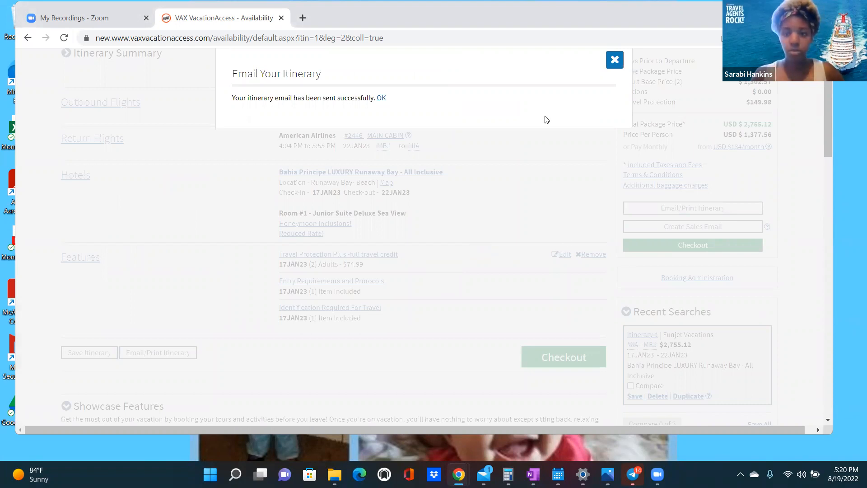
{"action": "left_click", "coordinate": [394, 164]}
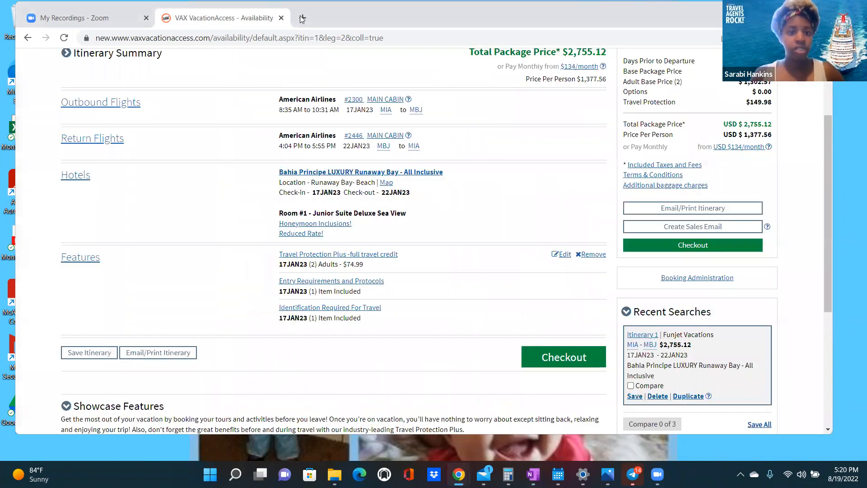
{"action": "scroll", "coordinate": [511, 184], "scroll_direction": "up", "scroll_amount": 3}
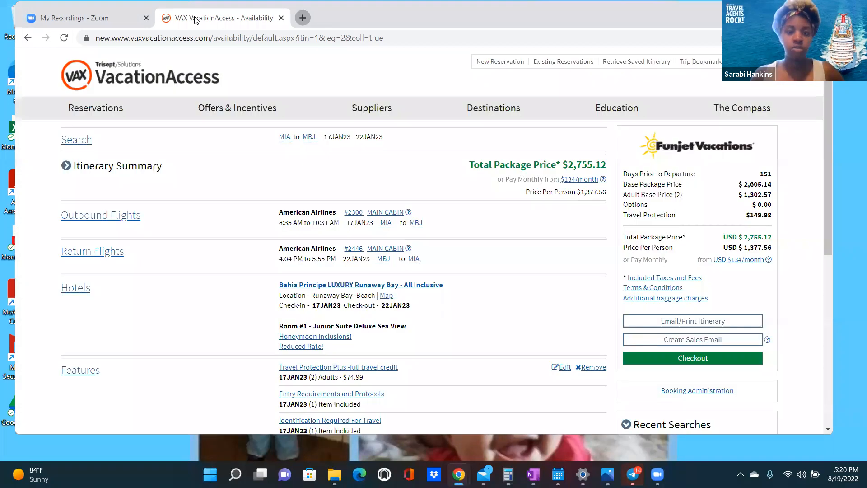
{"action": "scroll", "coordinate": [334, 237], "scroll_direction": "down", "scroll_amount": 1}
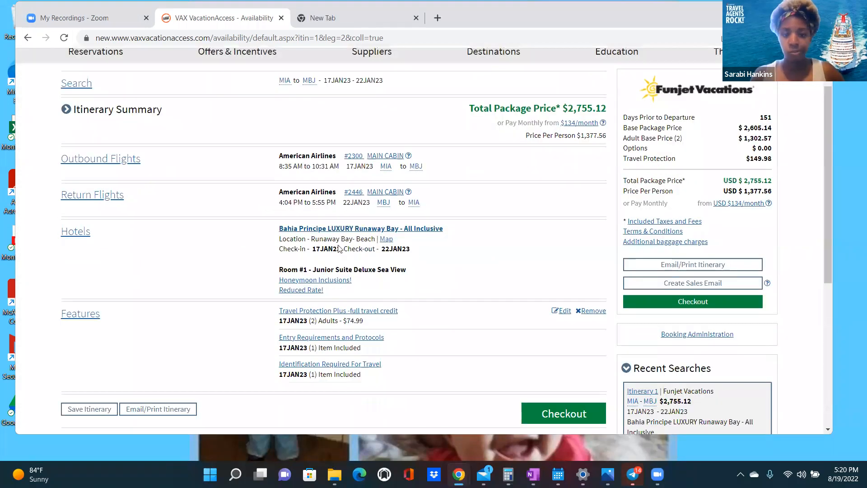
- Open Bahia Principe LUXURY Runaway Bay details and page the gallery to the second aerial photo
{"action": "left_click", "coordinate": [342, 231]}
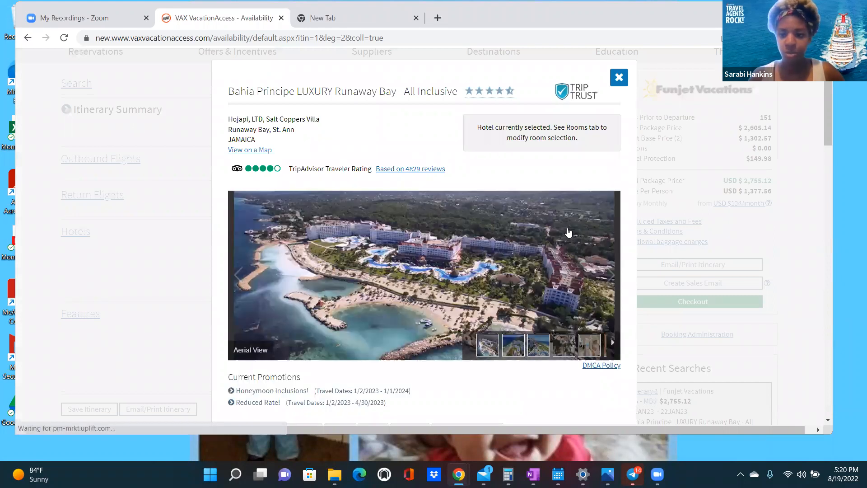
{"action": "scroll", "coordinate": [610, 220], "scroll_direction": "down", "scroll_amount": 1}
{"action": "left_click", "coordinate": [230, 232]}
{"action": "left_click", "coordinate": [611, 222]}
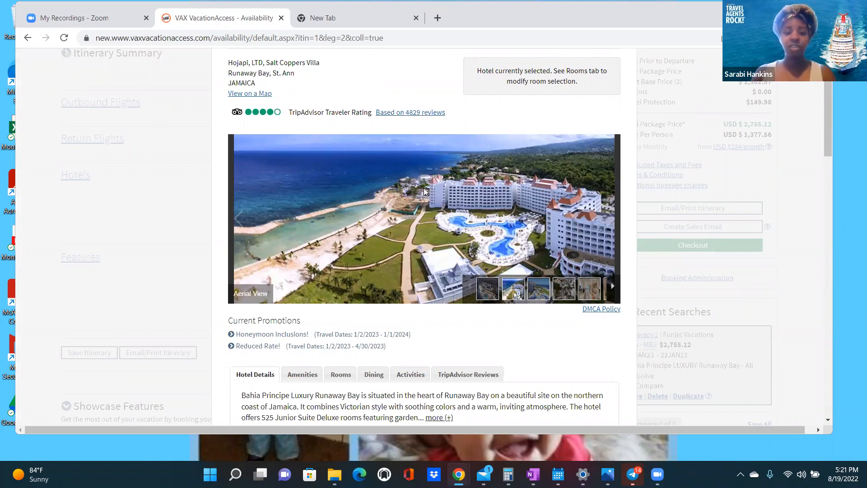
{"action": "right_click", "coordinate": [426, 223]}
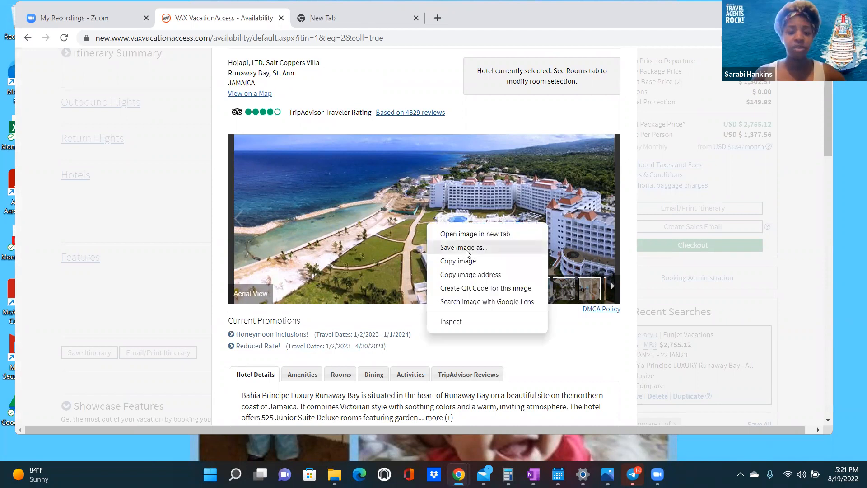
- Save the aerial hotel photo into Mock Bookings as Bahia 1
{"action": "left_click", "coordinate": [315, 303]}
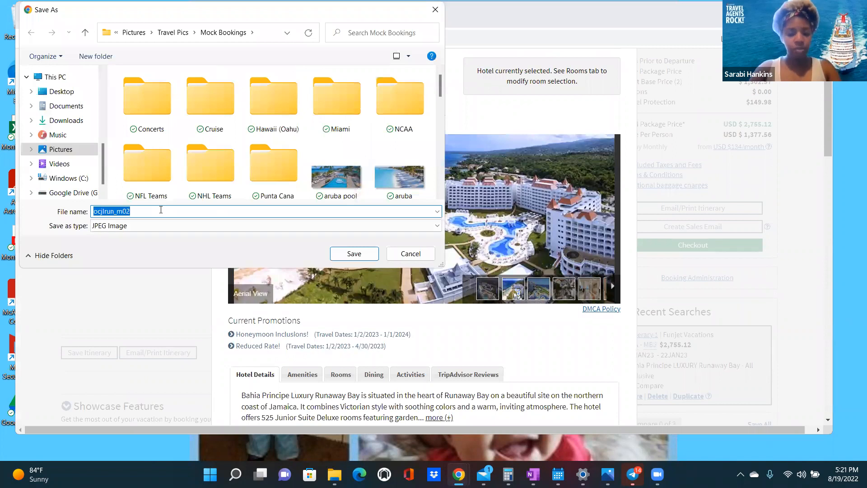
{"action": "type", "text": "Bahia"}
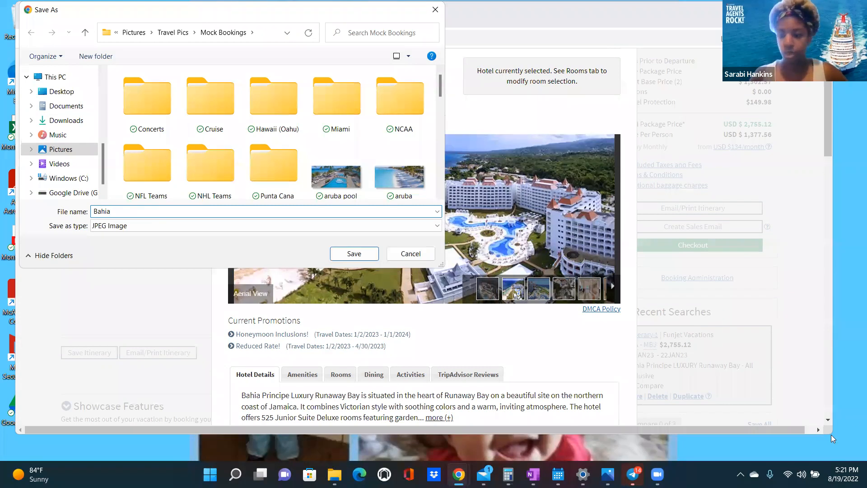
{"action": "key", "text": "Return"}
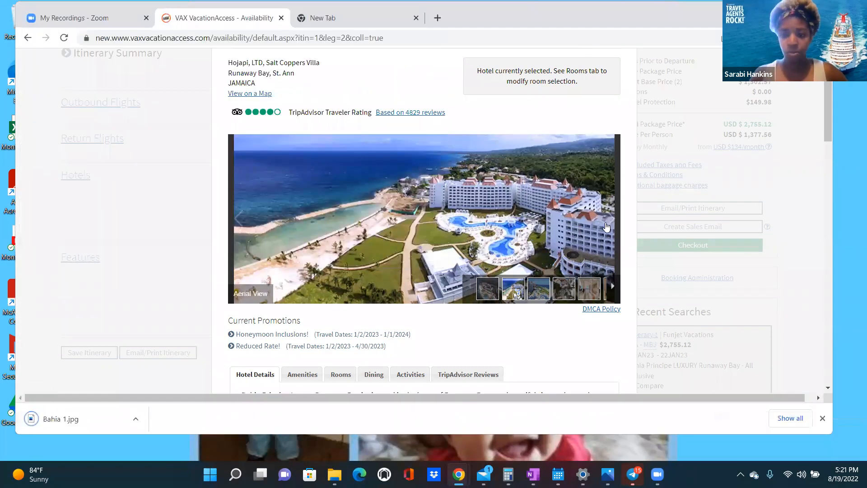
- Save the pool photo as Bahia 2
{"action": "left_click", "coordinate": [609, 225]}
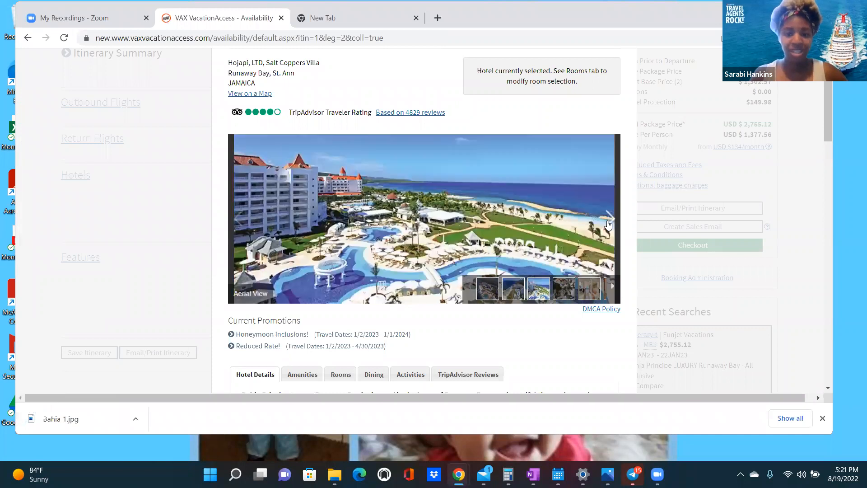
{"action": "right_click", "coordinate": [371, 236]}
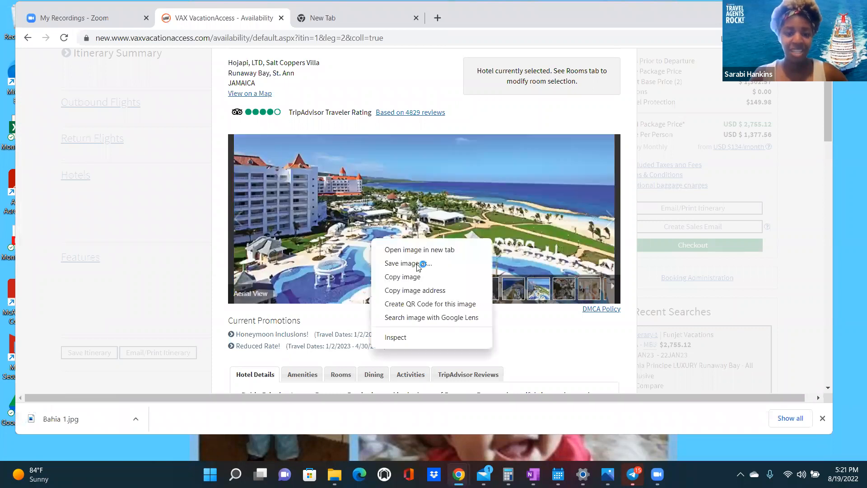
{"action": "left_click", "coordinate": [410, 254]}
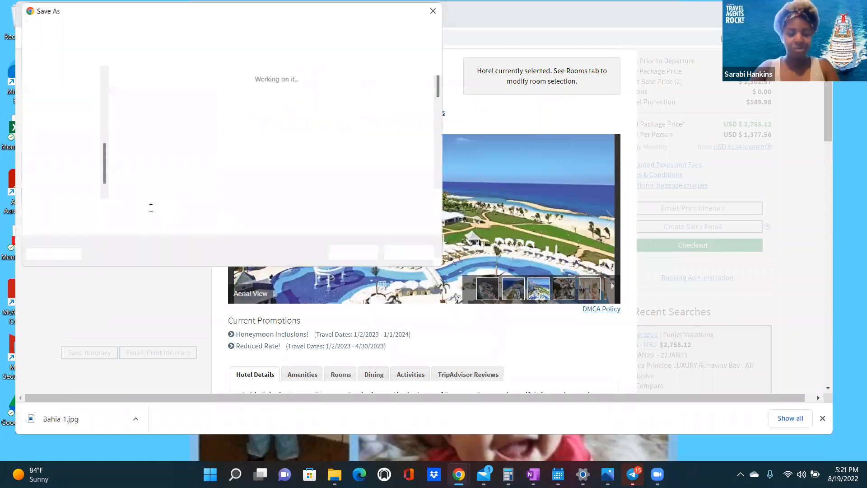
{"action": "type", "text": "Bahia 2"}
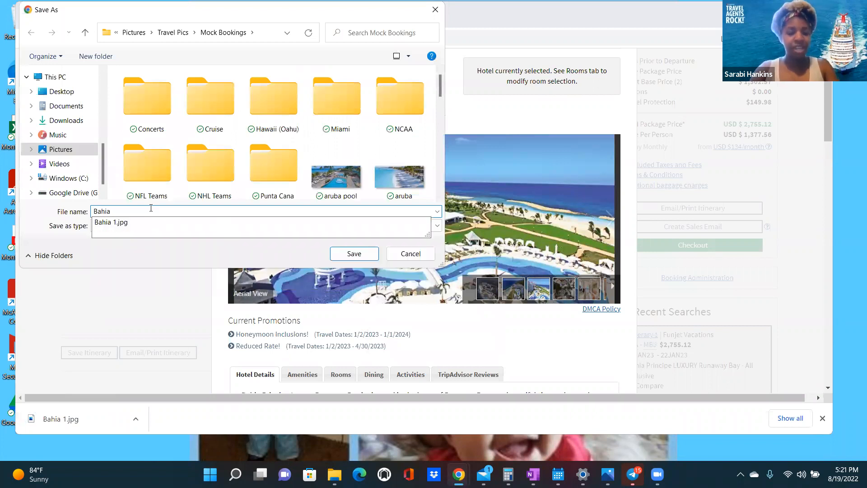
{"action": "left_click", "coordinate": [354, 254]}
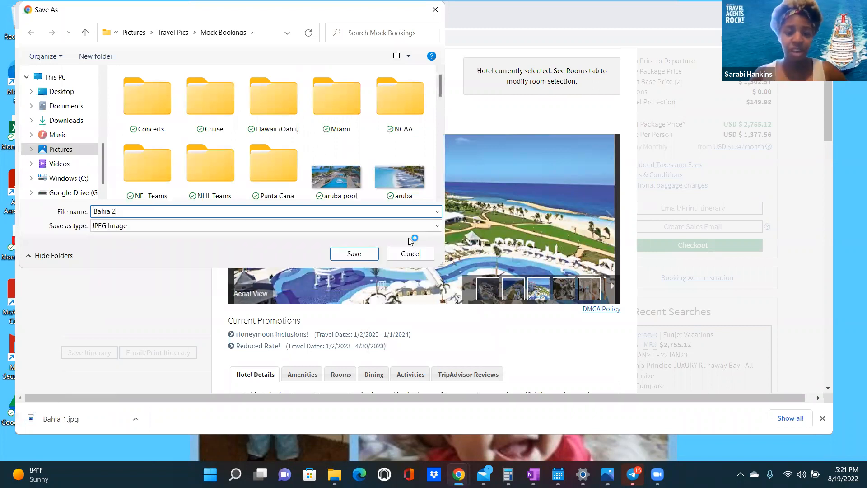
- Save the Junior Suite Deluxe Sea View bedroom photo as Bahia 3
{"action": "left_click", "coordinate": [611, 220]}
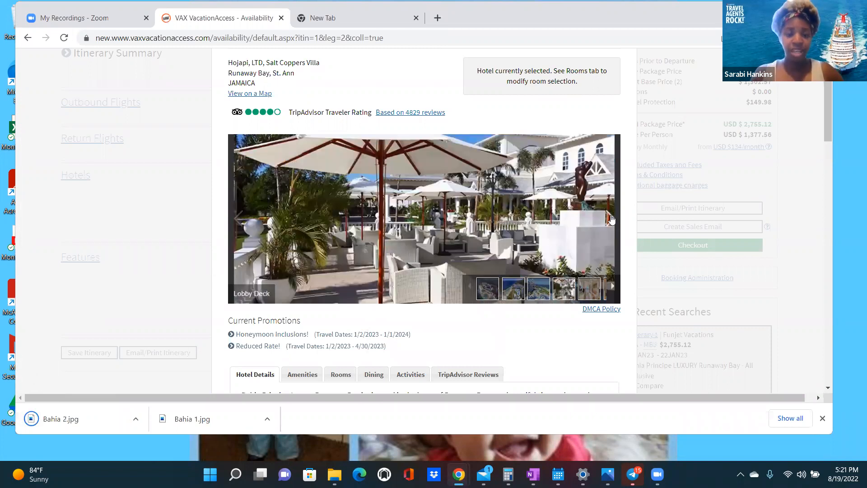
{"action": "left_click", "coordinate": [610, 220]}
{"action": "right_click", "coordinate": [406, 213]}
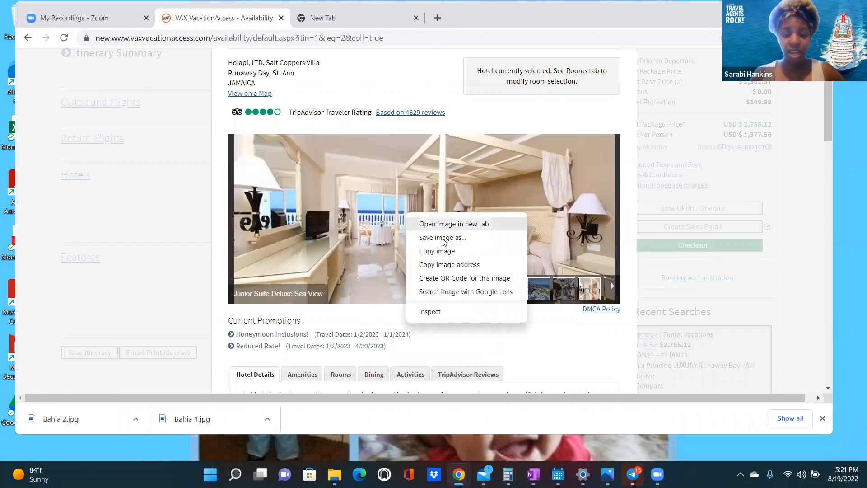
{"action": "left_click", "coordinate": [443, 238]}
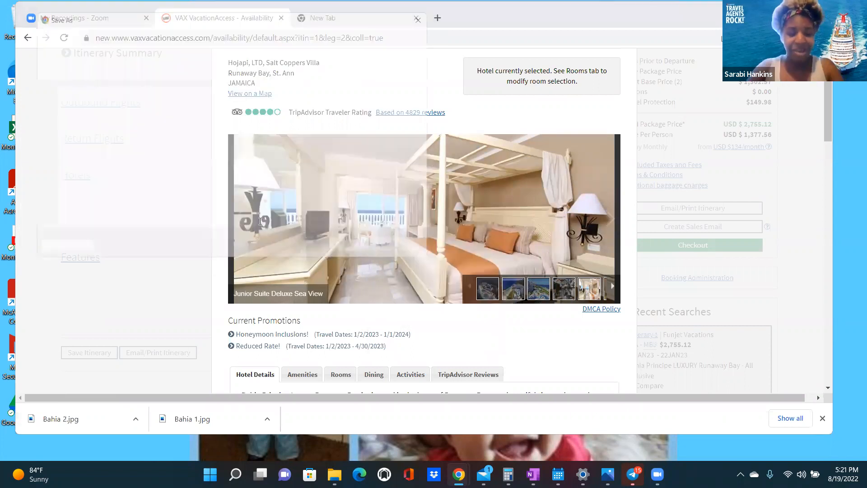
{"action": "type", "text": "Bha"}
{"action": "key", "text": "BackSpace"}
{"action": "key", "text": "BackSpace"}
{"action": "type", "text": "a"}
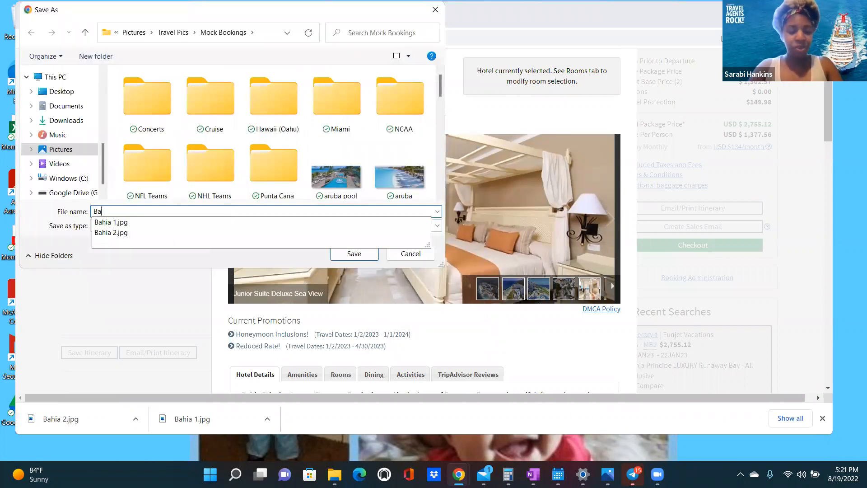
{"action": "type", "text": "hia 3"}
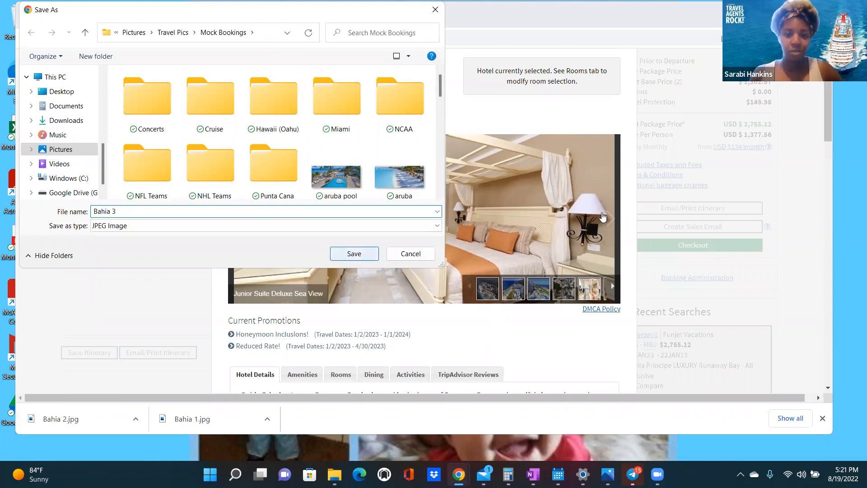
{"action": "key", "text": "Return"}
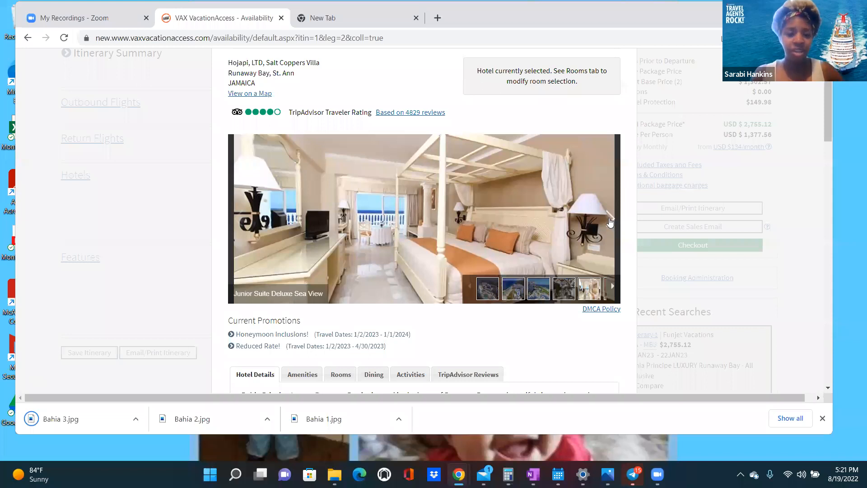
{"action": "left_click", "coordinate": [610, 222]}
- Page the Bahia Principe gallery past bathroom and dining photos to the beach umbrellas-and-loungers photo
{"action": "left_click", "coordinate": [610, 222]}
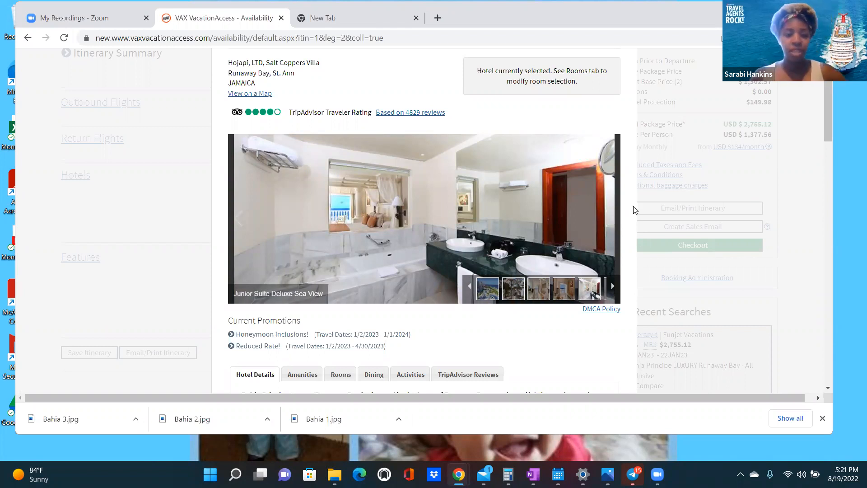
{"action": "left_click", "coordinate": [239, 223]}
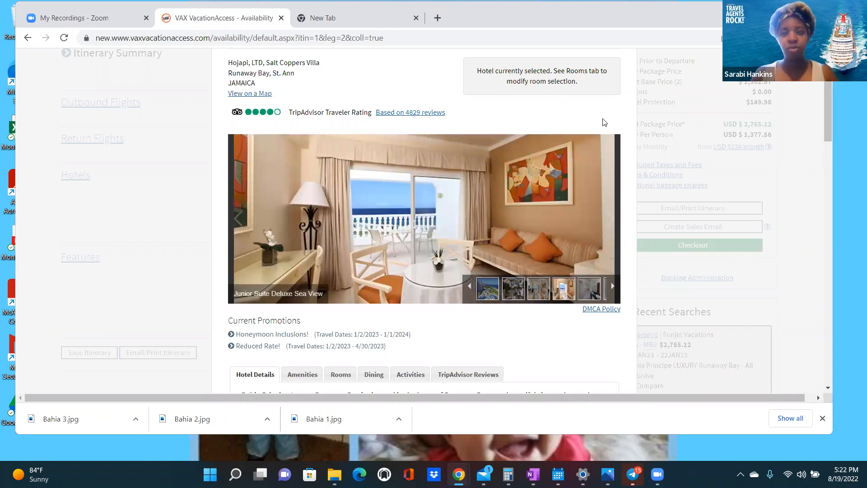
{"action": "left_click", "coordinate": [611, 221]}
{"action": "left_click", "coordinate": [611, 222]}
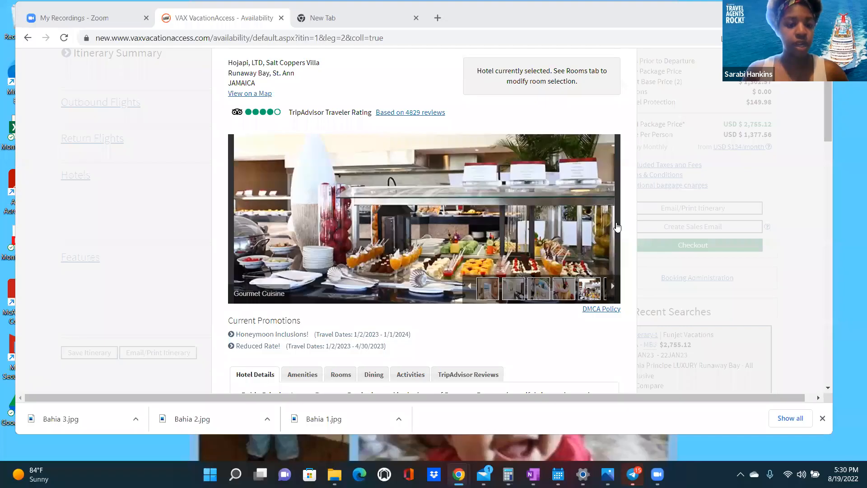
{"action": "left_click", "coordinate": [611, 220]}
{"action": "left_click", "coordinate": [611, 220]}
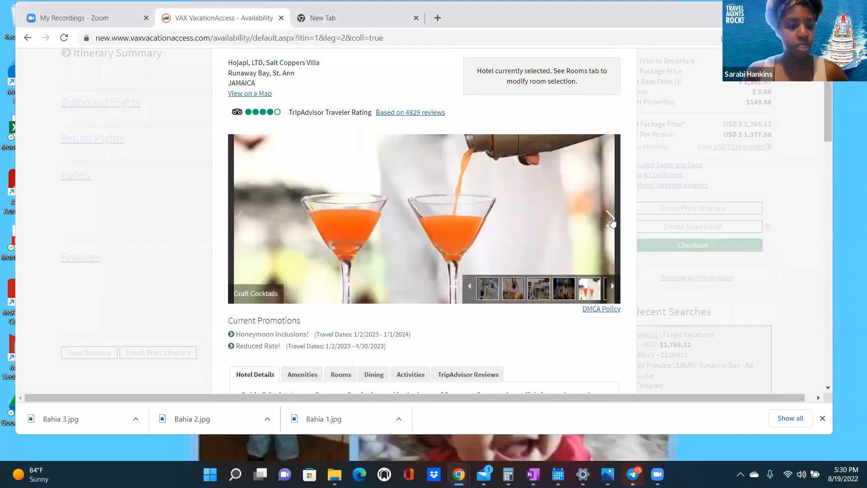
{"action": "left_click", "coordinate": [611, 220]}
{"action": "left_click", "coordinate": [611, 220]}
{"action": "left_click", "coordinate": [611, 221]}
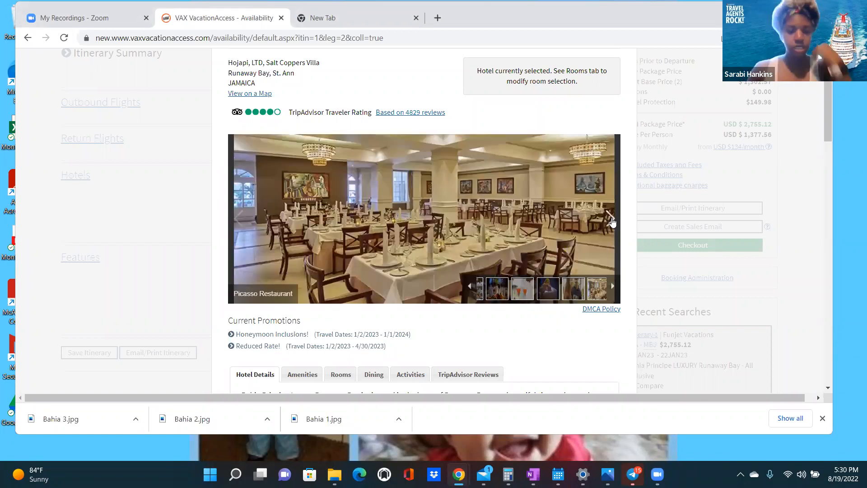
{"action": "left_click", "coordinate": [610, 220]}
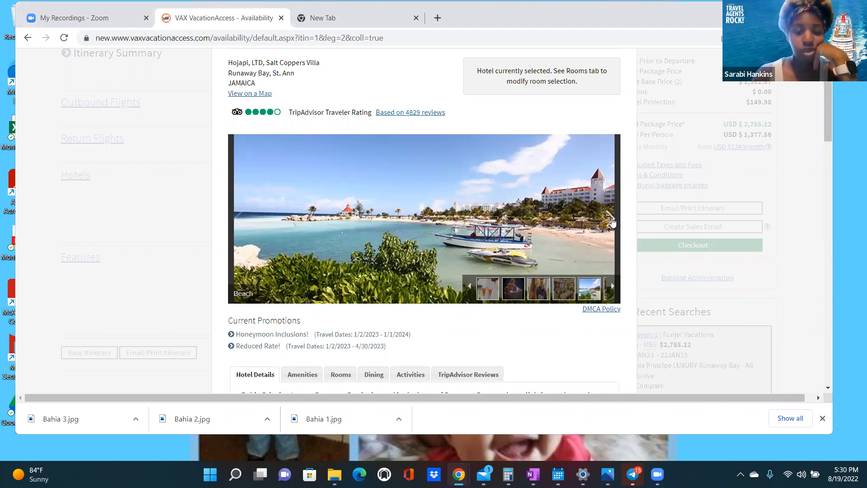
{"action": "left_click", "coordinate": [611, 221]}
{"action": "right_click", "coordinate": [483, 200]}
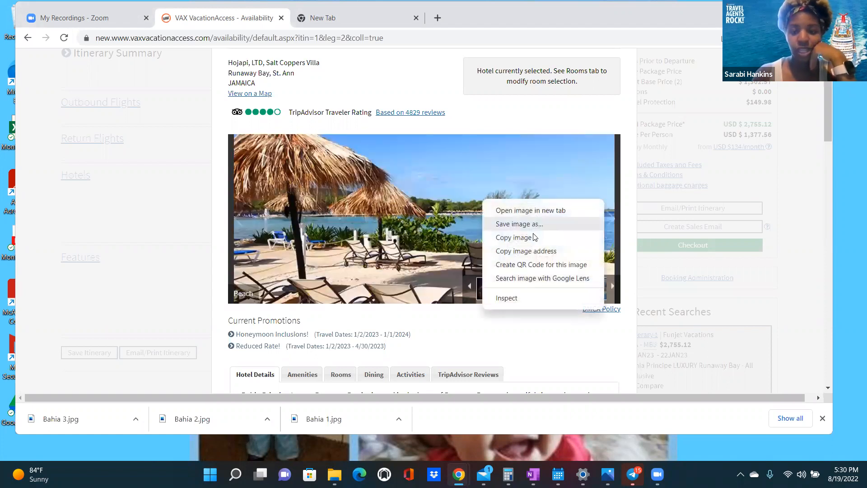
- Save the beach umbrella photo as Bahia 4
{"action": "left_click", "coordinate": [524, 224]}
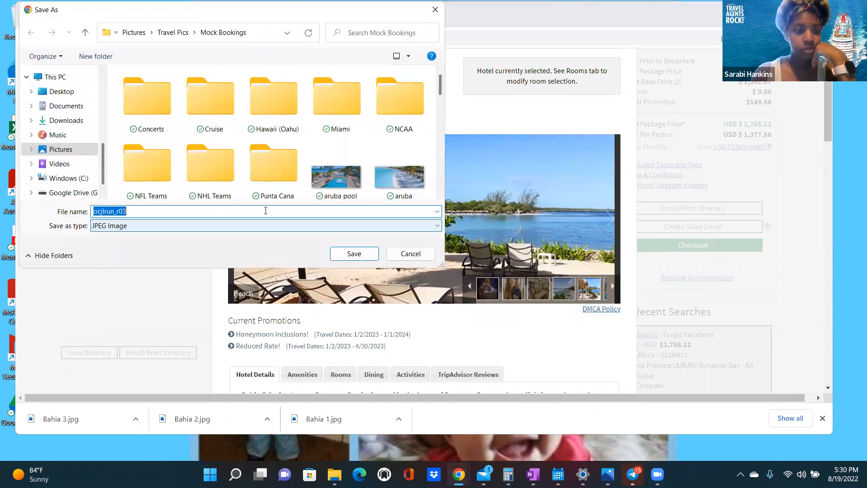
{"action": "type", "text": "Bahia"}
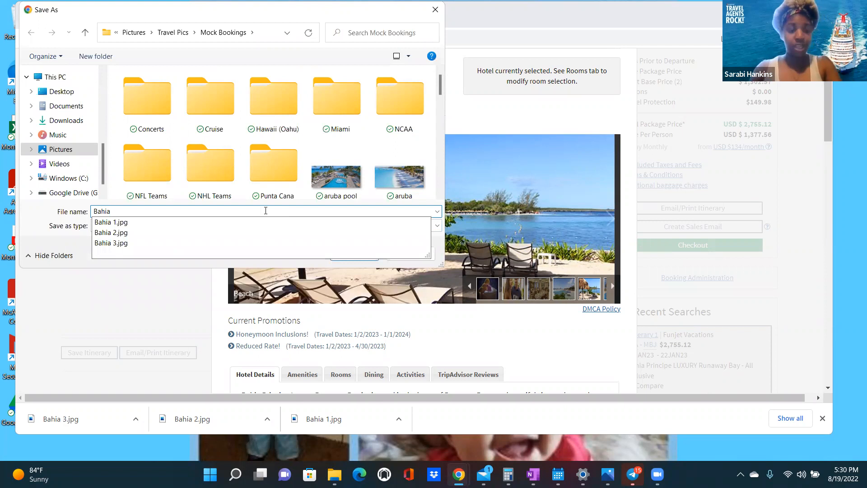
{"action": "type", "text": " 4"}
{"action": "left_click", "coordinate": [354, 251]}
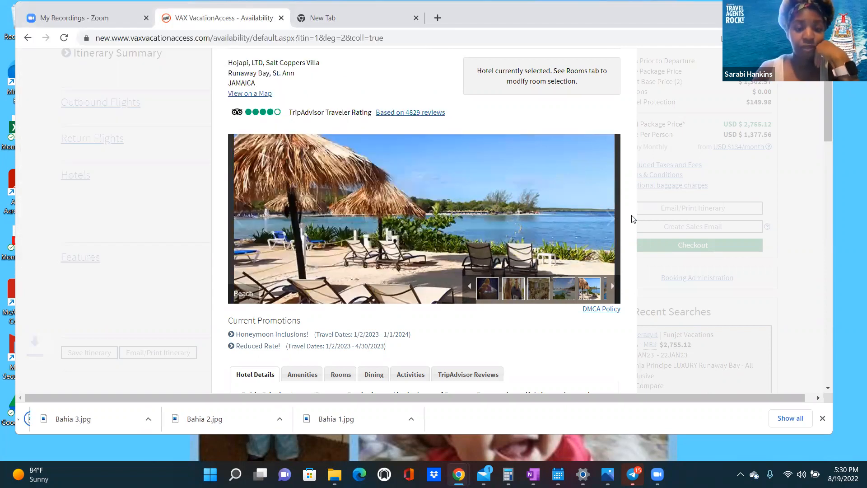
- Return to the Pool photo in the gallery and save it as Bahia 5
{"action": "left_click", "coordinate": [615, 225]}
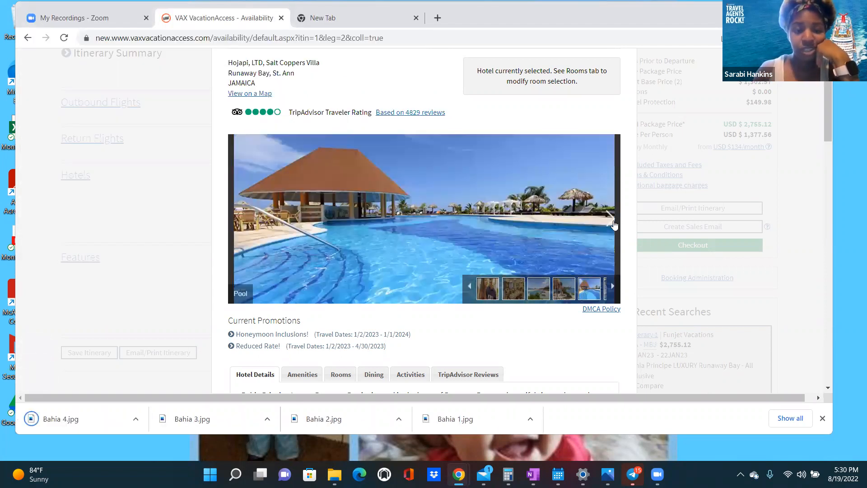
{"action": "left_click", "coordinate": [611, 226]}
{"action": "left_click", "coordinate": [610, 225]}
{"action": "left_click", "coordinate": [238, 221]}
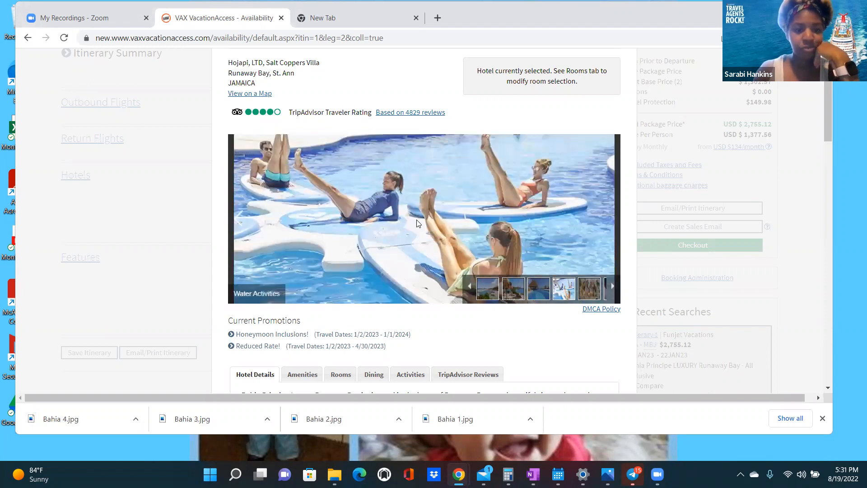
{"action": "left_click", "coordinate": [238, 221]}
{"action": "right_click", "coordinate": [417, 222]}
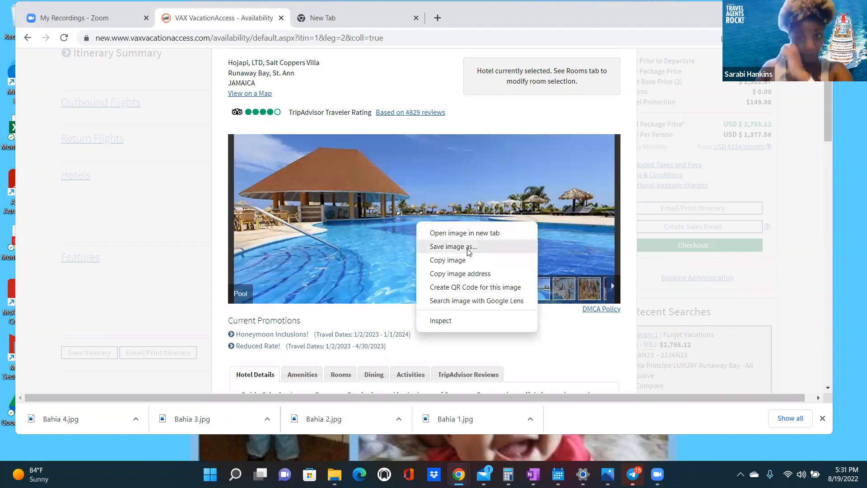
{"action": "left_click", "coordinate": [212, 212]}
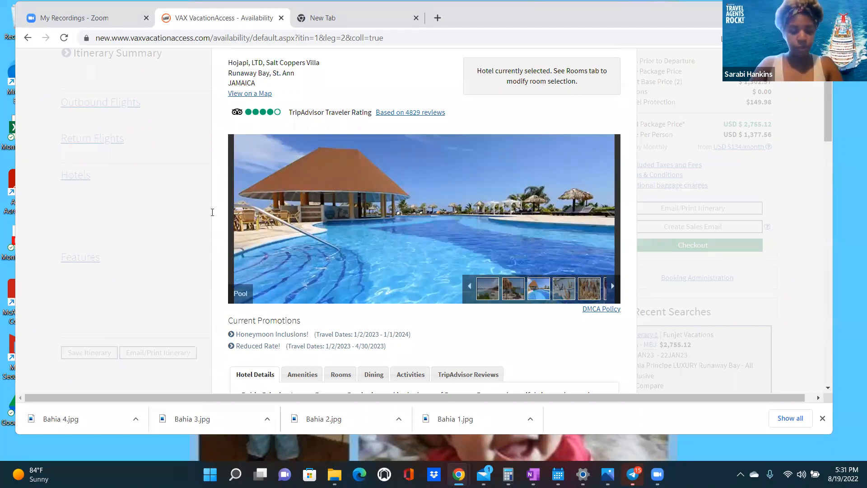
{"action": "type", "text": "Bahia 5"}
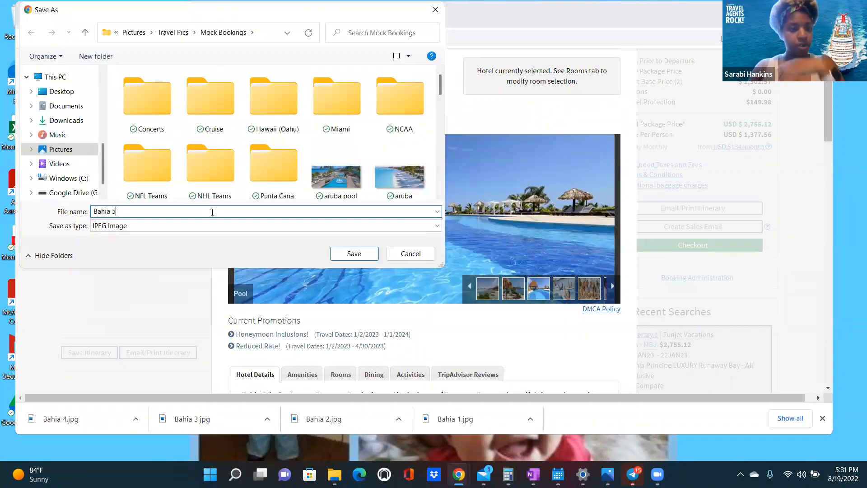
{"action": "left_click", "coordinate": [354, 253]}
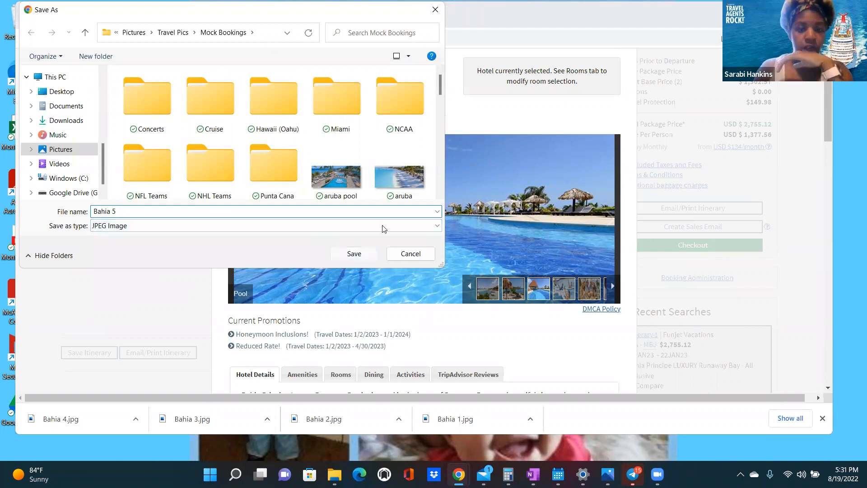
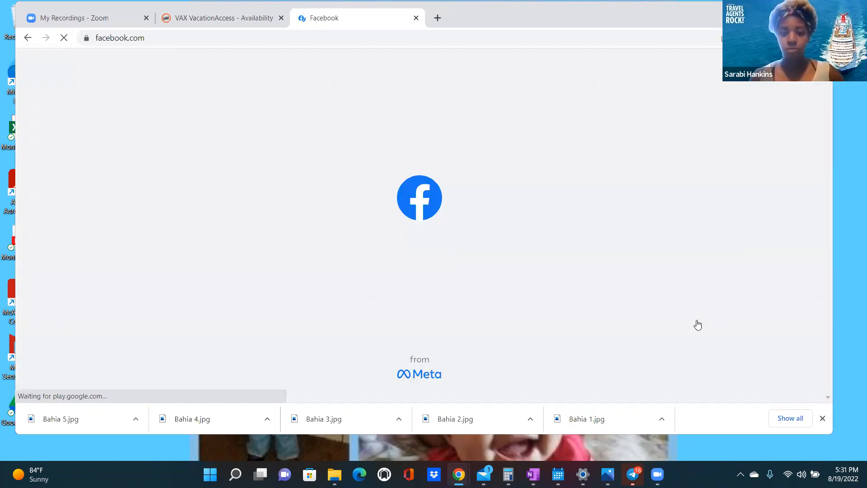
- Open the Herenity Vacations Planner on the August 14–20, 2022 week and bring up Create on Fri 19
{"action": "left_click", "coordinate": [698, 325]}
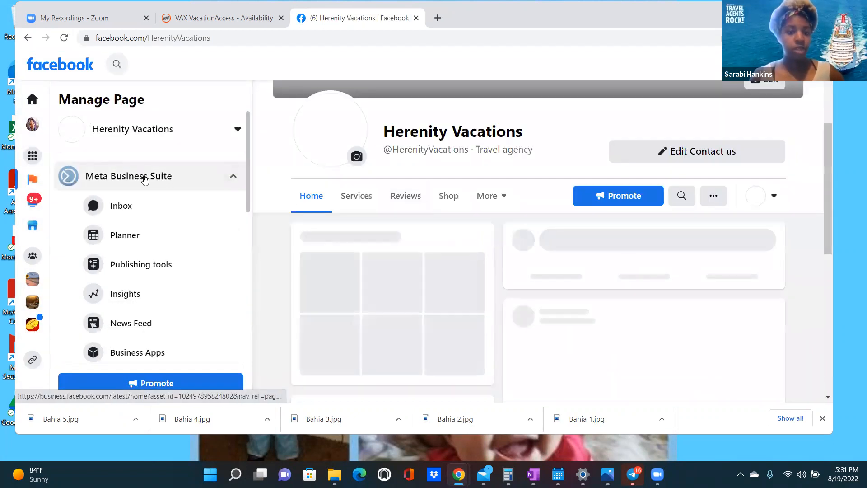
{"action": "left_click", "coordinate": [145, 180]}
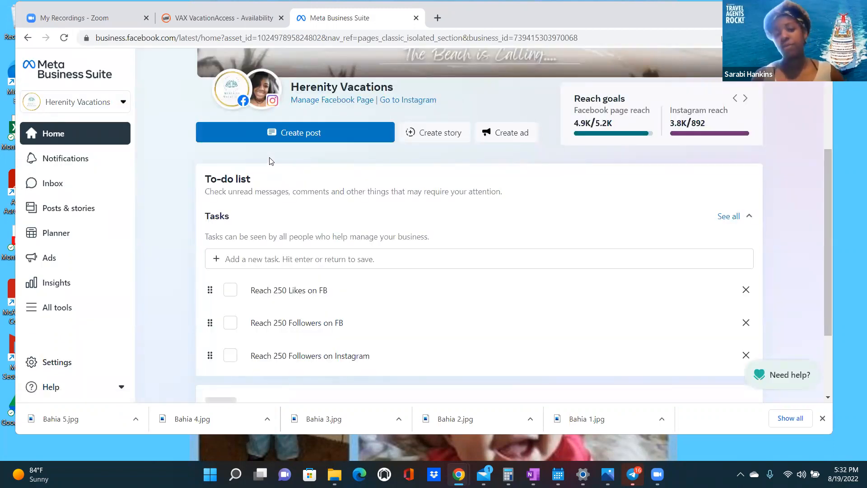
{"action": "left_click", "coordinate": [60, 236]}
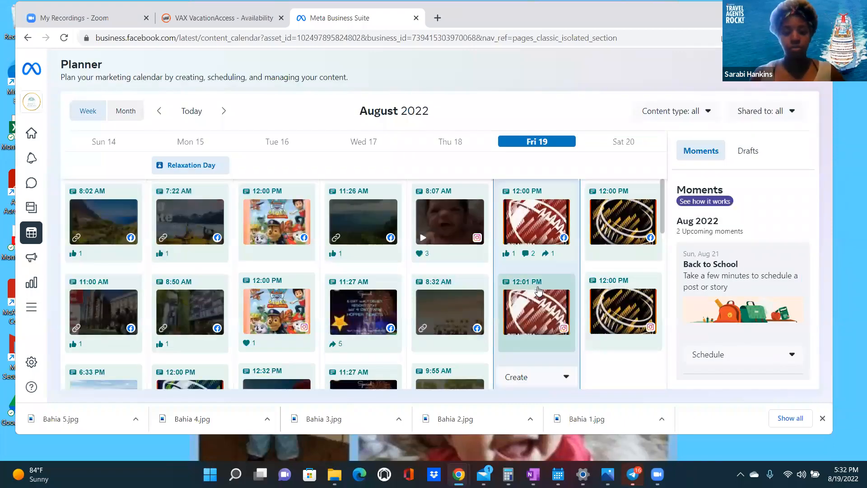
{"action": "scroll", "coordinate": [542, 381], "scroll_direction": "down", "scroll_amount": 3}
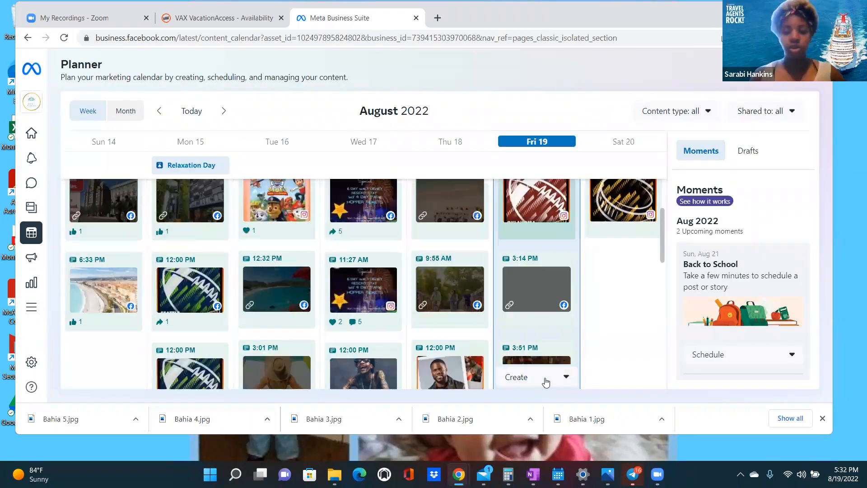
{"action": "left_click", "coordinate": [542, 378]}
- Start a post for the Herenity Vacations Page that also publishes to Instagram, with no groups added
{"action": "left_click", "coordinate": [540, 307]}
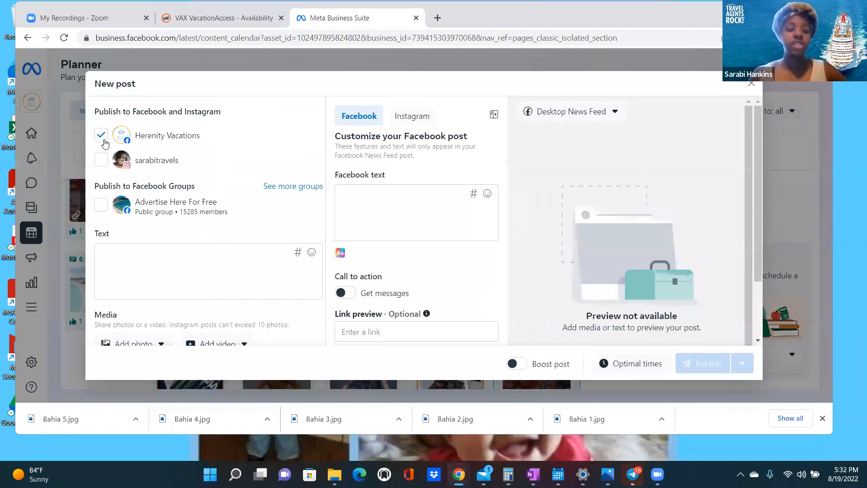
{"action": "left_click", "coordinate": [101, 160]}
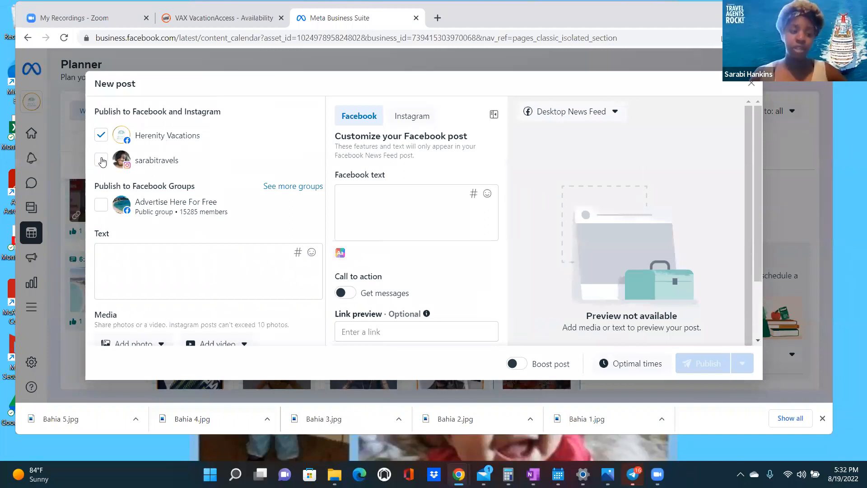
{"action": "left_click", "coordinate": [286, 187]}
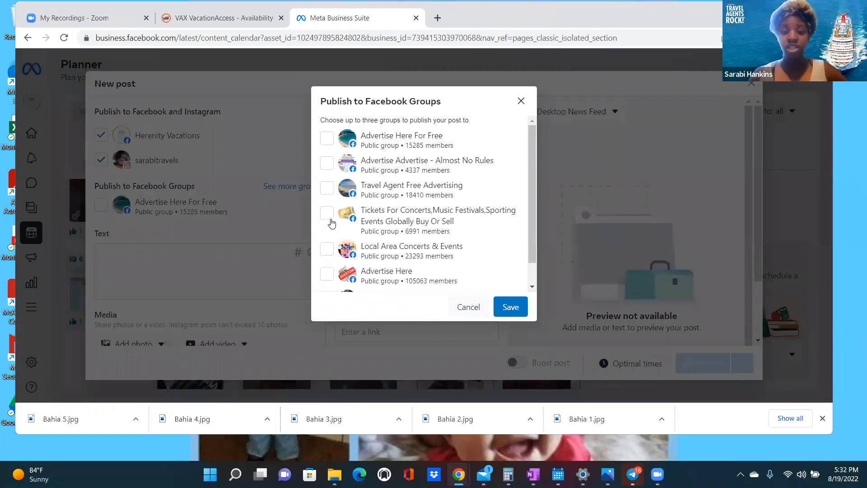
{"action": "left_click", "coordinate": [522, 101]}
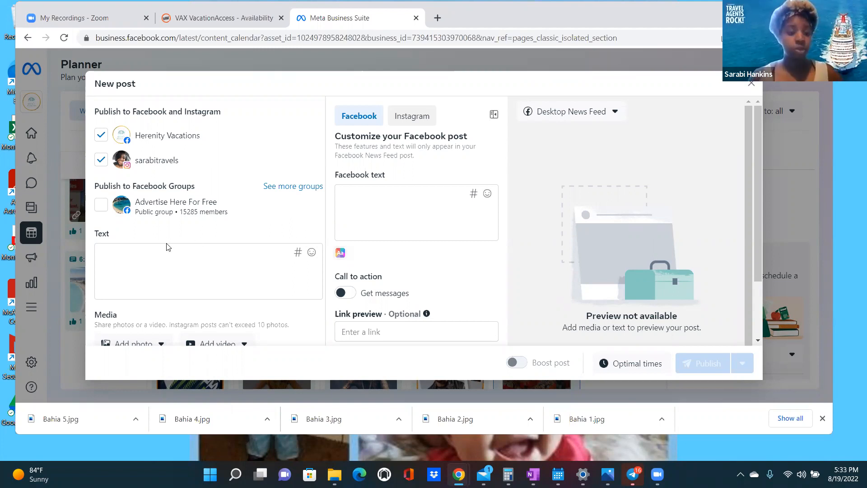
- Add a photo from the computer, browsing to Pictures > Travel Pics
{"action": "left_click", "coordinate": [159, 344]}
{"action": "left_click", "coordinate": [183, 313]}
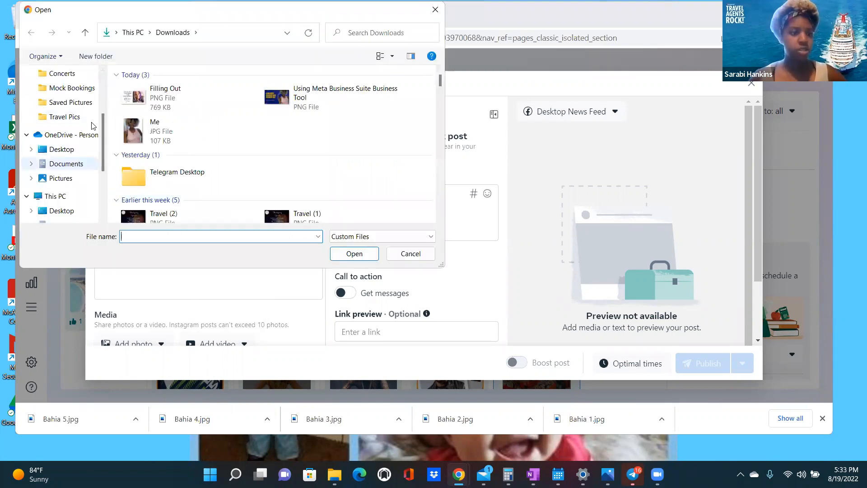
{"action": "scroll", "coordinate": [68, 117], "scroll_direction": "up", "scroll_amount": 3}
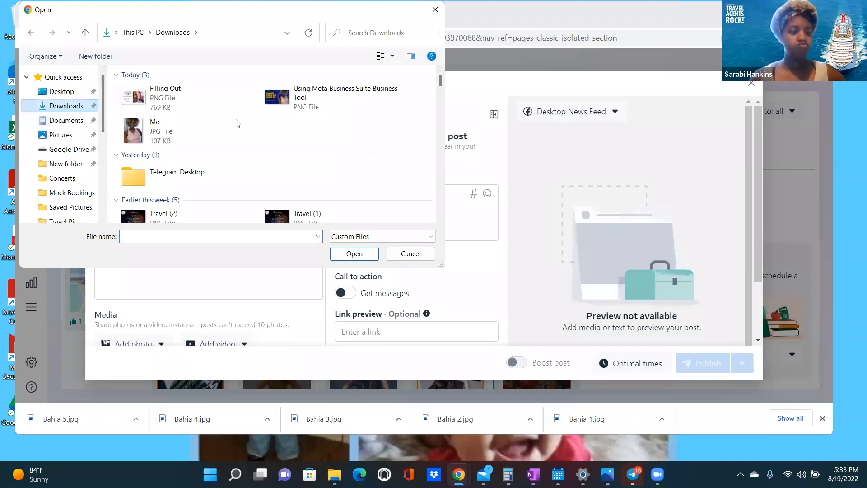
{"action": "left_click", "coordinate": [54, 134]}
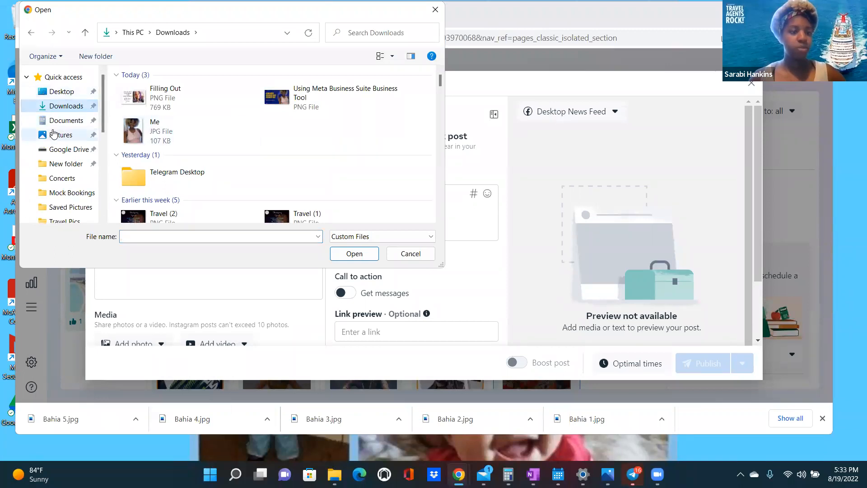
{"action": "double_click", "coordinate": [332, 120]}
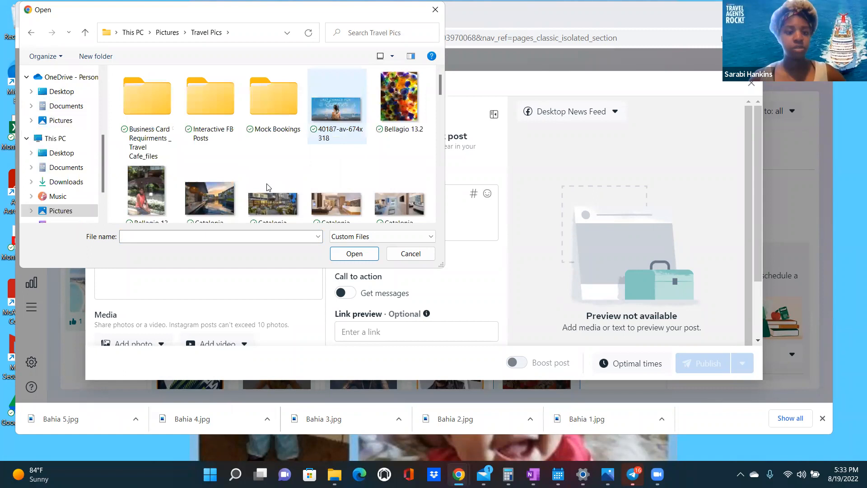
- Upload the Bahia 1 image from the Mock Bookings folder
{"action": "scroll", "coordinate": [267, 177], "scroll_direction": "down", "scroll_amount": 5}
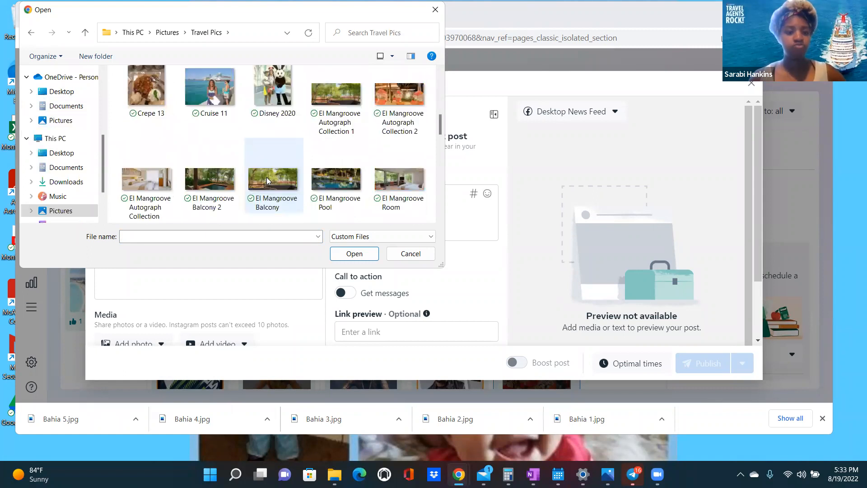
{"action": "scroll", "coordinate": [266, 177], "scroll_direction": "up", "scroll_amount": 5}
{"action": "scroll", "coordinate": [267, 177], "scroll_direction": "down", "scroll_amount": 1}
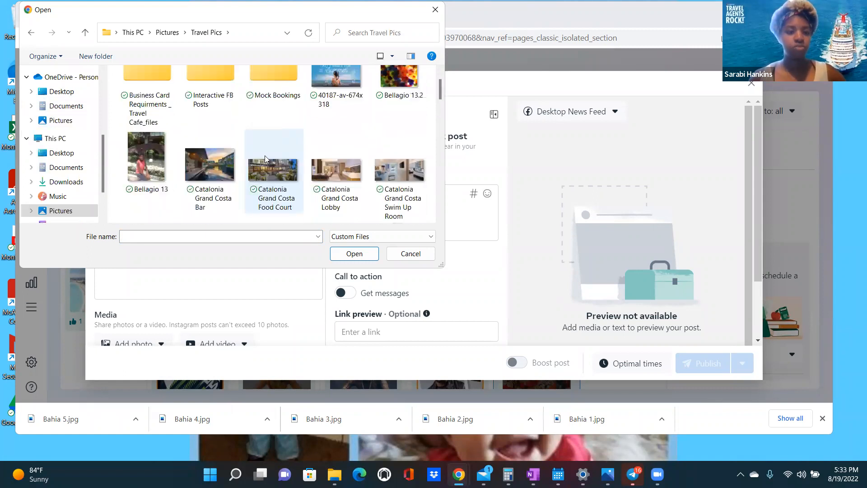
{"action": "scroll", "coordinate": [262, 118], "scroll_direction": "up", "scroll_amount": 1}
{"action": "double_click", "coordinate": [267, 113]}
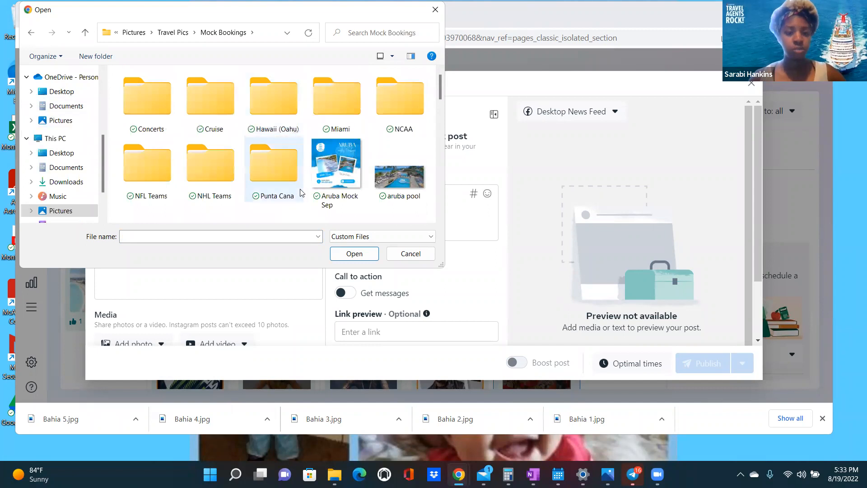
{"action": "scroll", "coordinate": [301, 193], "scroll_direction": "down", "scroll_amount": 3}
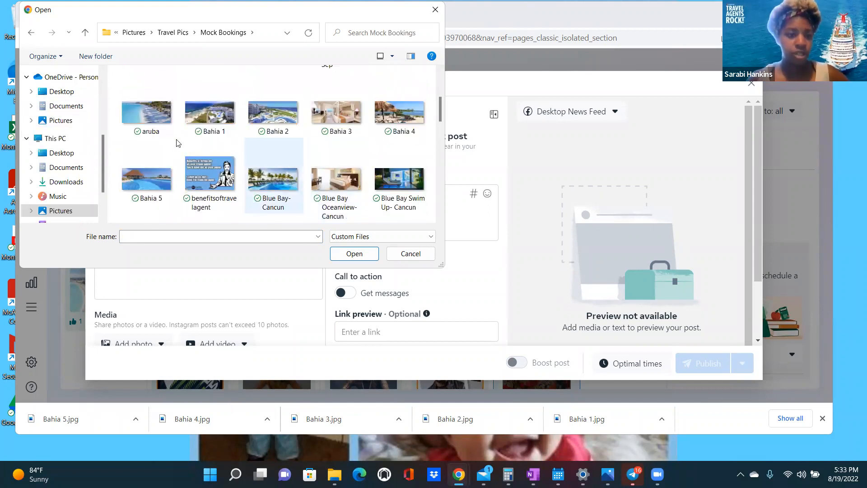
{"action": "left_click", "coordinate": [205, 116]}
{"action": "key", "text": "Return"}
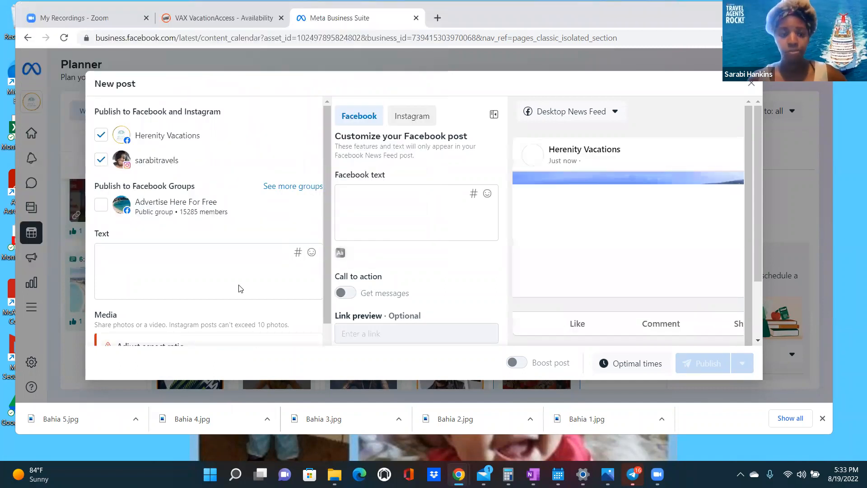
{"action": "scroll", "coordinate": [192, 284], "scroll_direction": "down", "scroll_amount": 3}
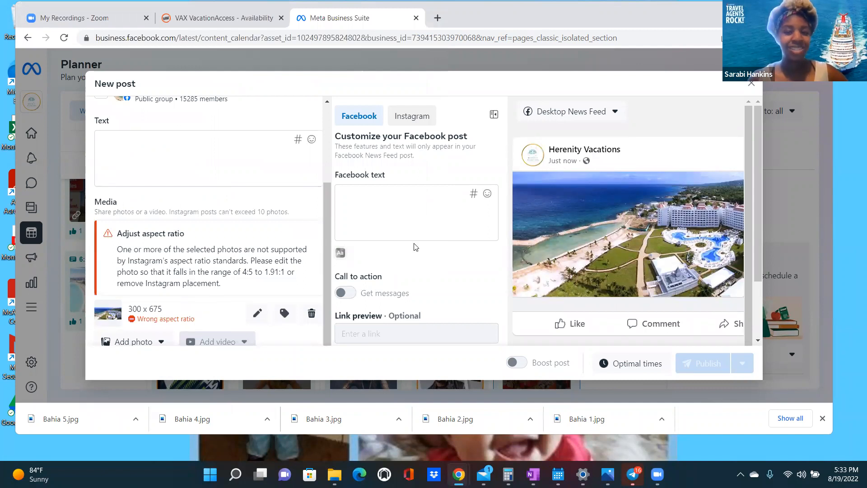
- Start a second desktop photo upload, returning to the Mock Bookings folder with Bahia 1–4
{"action": "scroll", "coordinate": [220, 253], "scroll_direction": "down", "scroll_amount": 1}
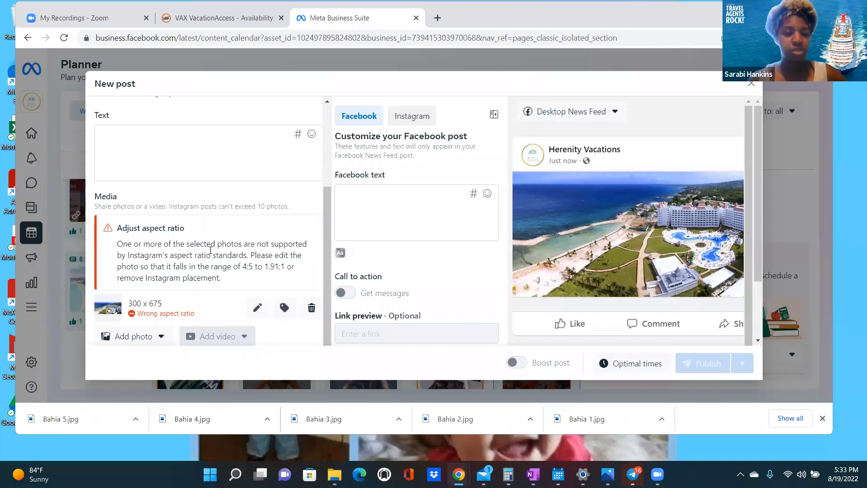
{"action": "left_click", "coordinate": [163, 339]}
{"action": "left_click", "coordinate": [162, 338]}
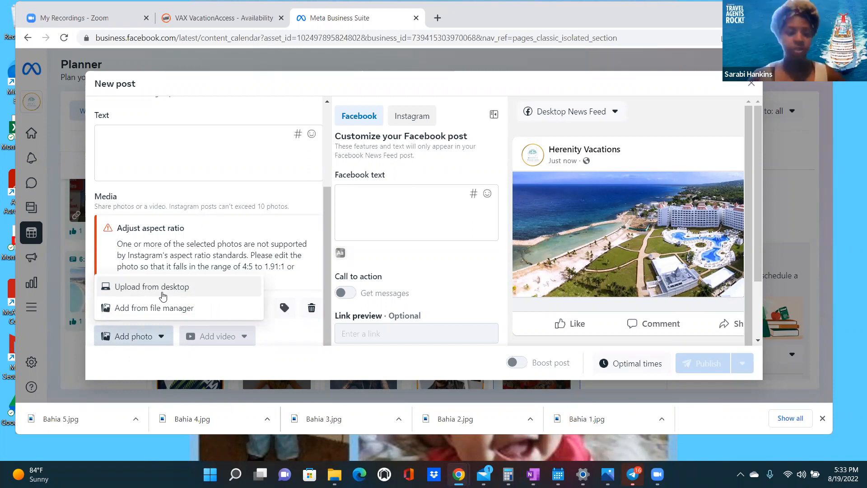
{"action": "left_click", "coordinate": [163, 293]}
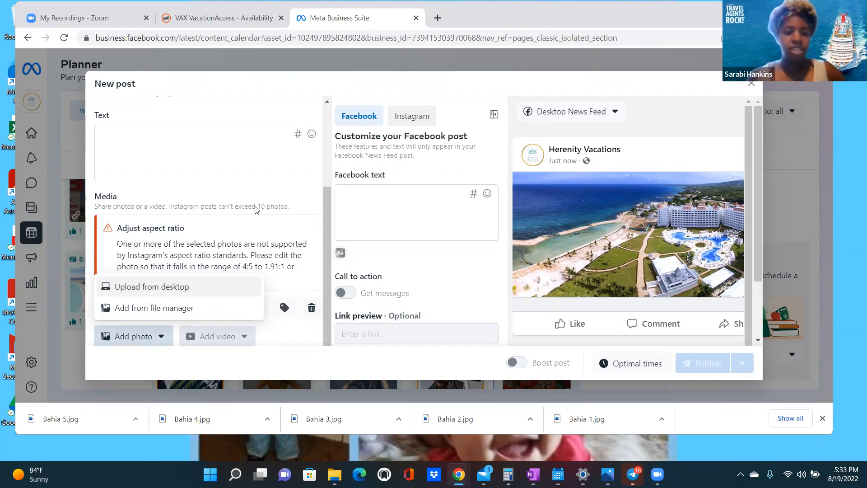
{"action": "scroll", "coordinate": [267, 175], "scroll_direction": "down", "scroll_amount": 1}
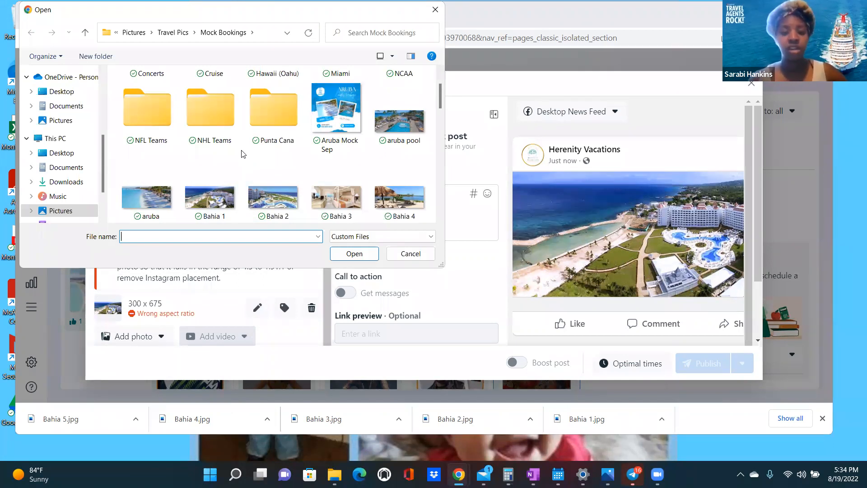
- Upload Bahia 3, then another Bahia image as the post's third photo
{"action": "left_click", "coordinate": [338, 205]}
{"action": "left_click", "coordinate": [341, 254]}
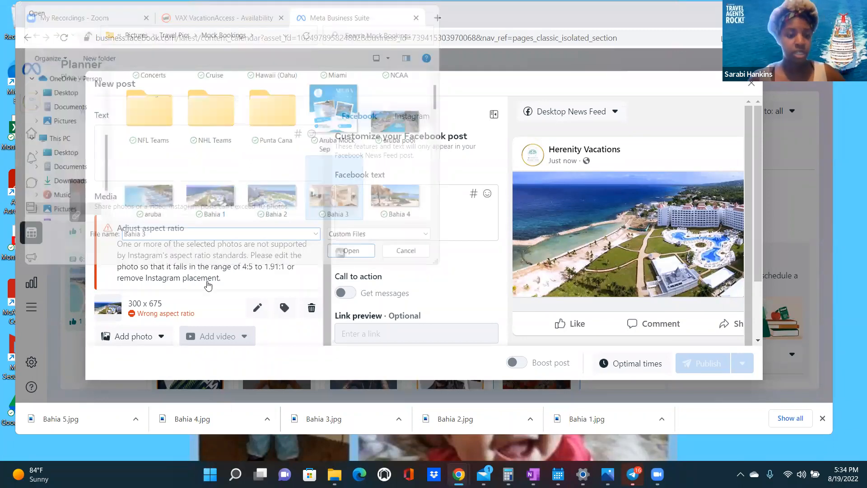
{"action": "left_click", "coordinate": [161, 336]}
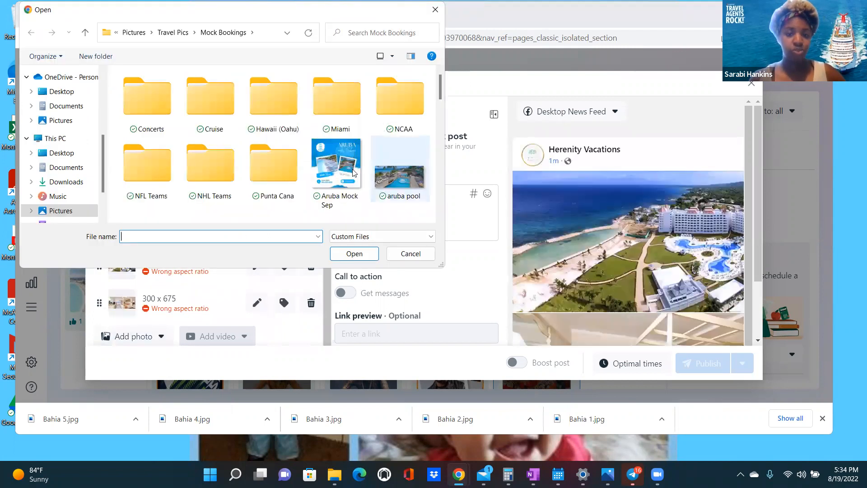
{"action": "scroll", "coordinate": [352, 171], "scroll_direction": "down", "scroll_amount": 3}
{"action": "scroll", "coordinate": [348, 149], "scroll_direction": "up", "scroll_amount": 1}
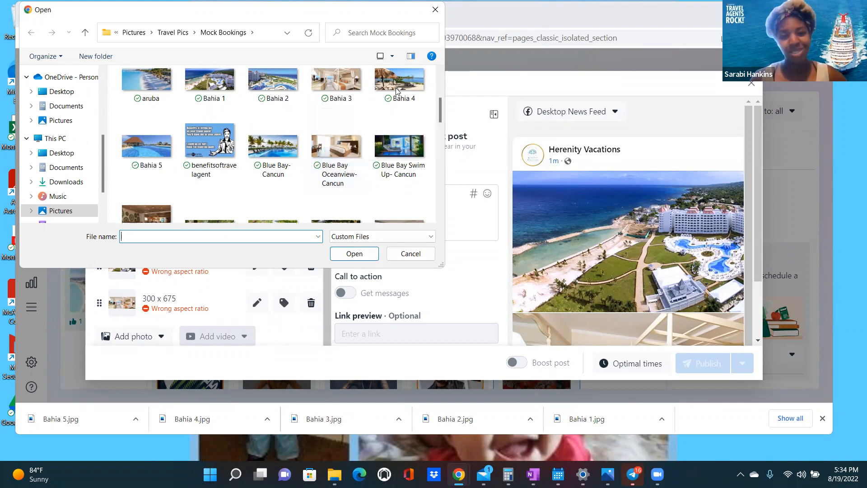
{"action": "double_click", "coordinate": [320, 211]}
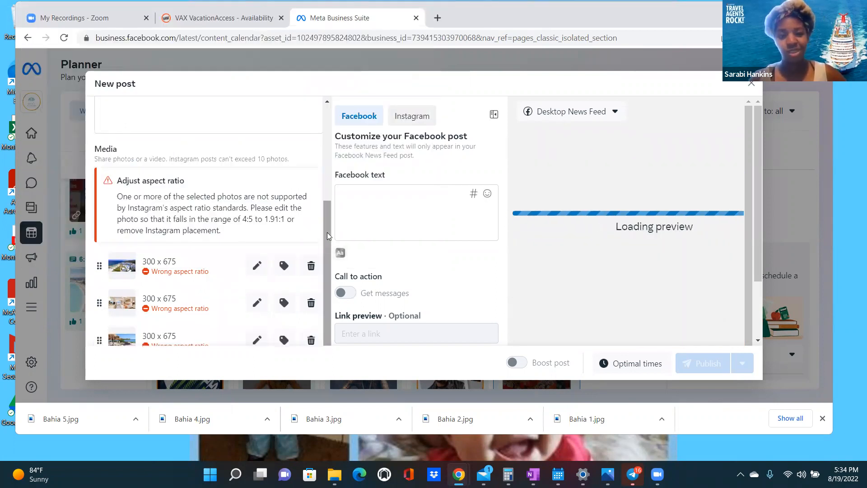
{"action": "scroll", "coordinate": [327, 250], "scroll_direction": "down", "scroll_amount": 1}
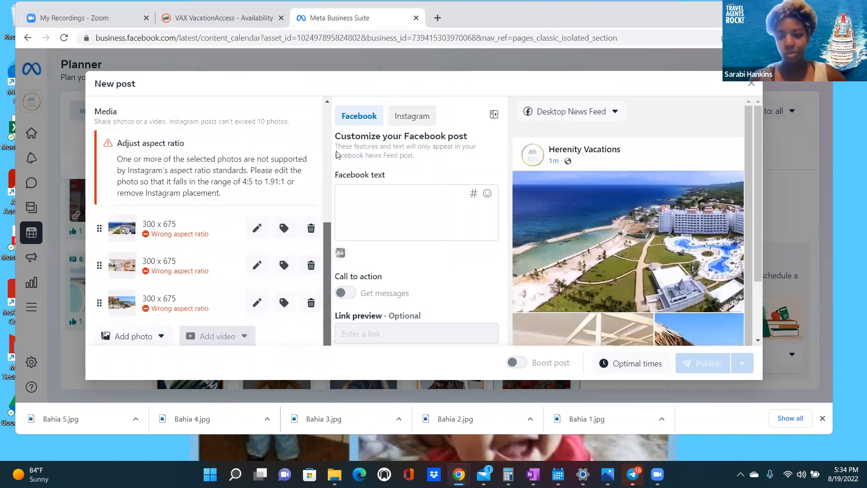
{"action": "scroll", "coordinate": [213, 199], "scroll_direction": "up", "scroll_amount": 5}
- Type 'January Special' as the first line, checking the OneNote ad notes
{"action": "left_click", "coordinate": [135, 249]}
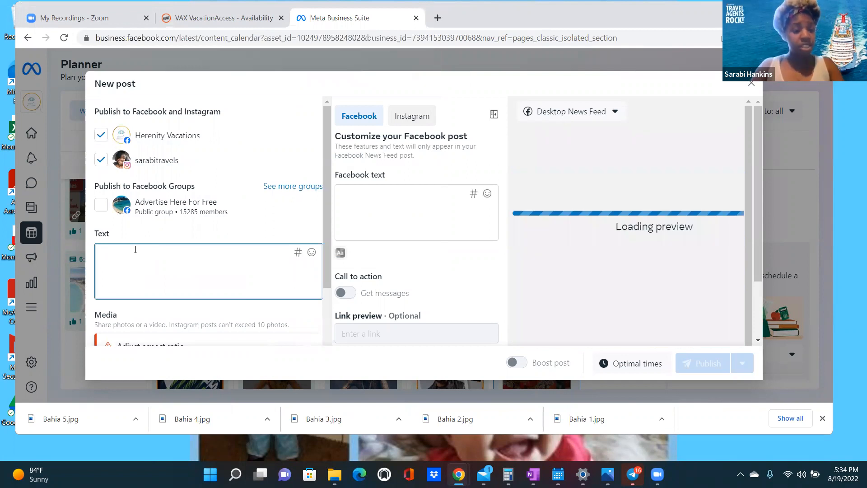
{"action": "type", "text": "Jan"}
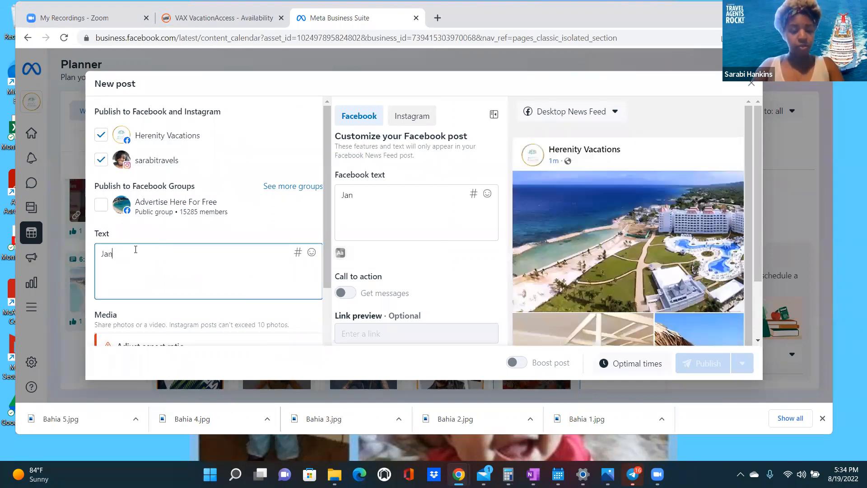
{"action": "type", "text": "uary Special"}
{"action": "key", "text": "Return"}
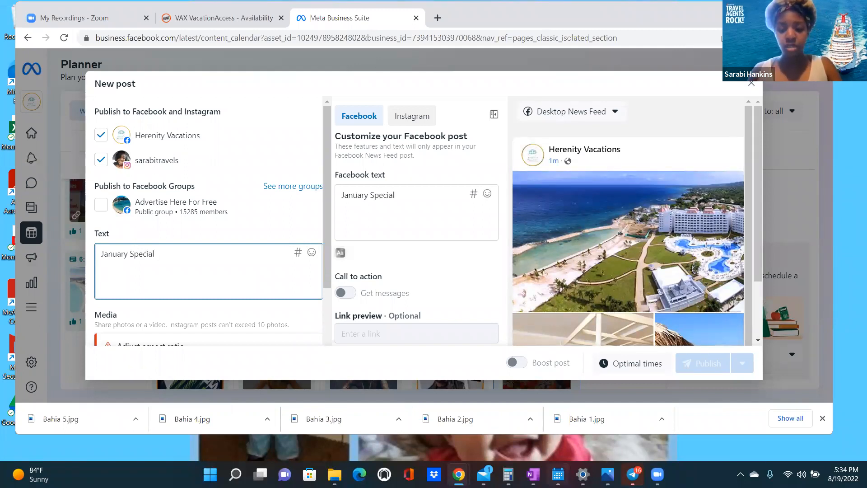
{"action": "left_click", "coordinate": [533, 474]}
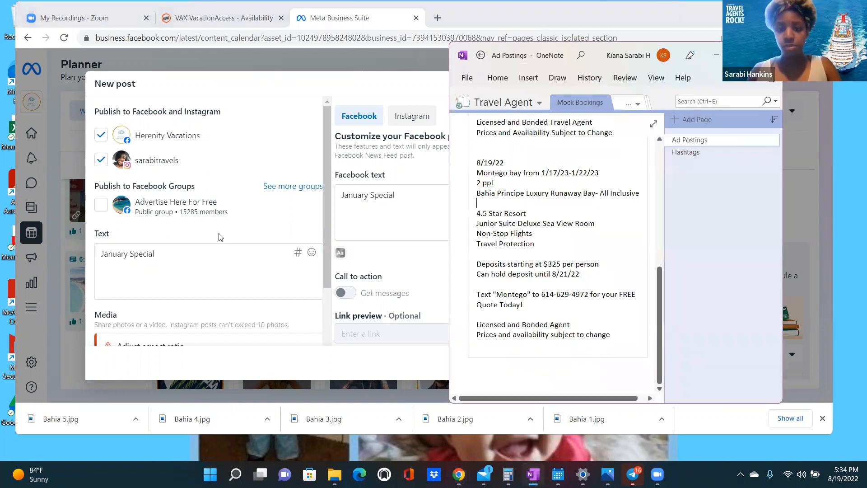
{"action": "left_click", "coordinate": [113, 268]}
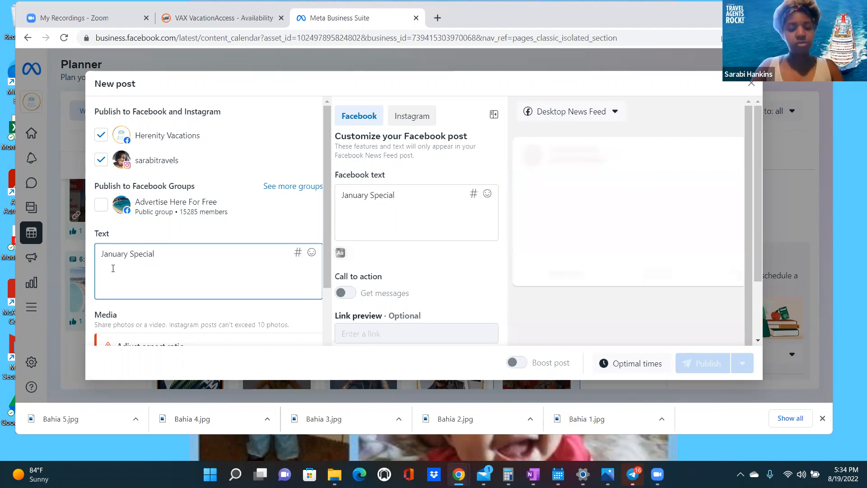
- Try out a 'Spend a…' second line, then clear it
{"action": "key", "text": "Return"}
{"action": "type", "text": "S"}
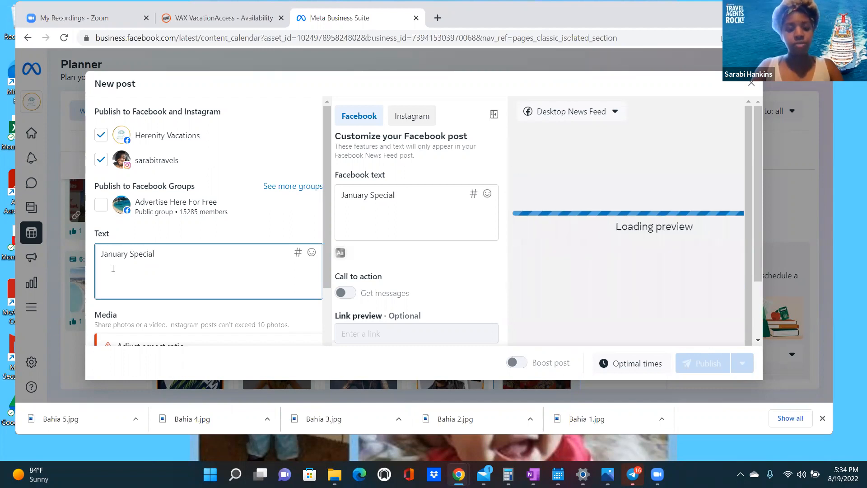
{"action": "type", "text": "pend "}
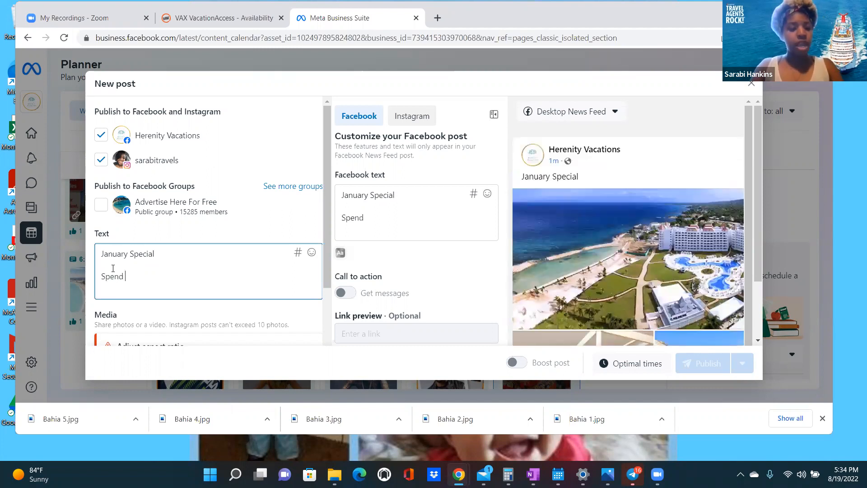
{"action": "type", "text": "a Week"}
{"action": "key", "text": "BackSpace"}
{"action": "key", "text": "BackSpace"}
{"action": "key", "text": "BackSpace"}
{"action": "key", "text": "BackSpace"}
{"action": "key", "text": "BackSpace"}
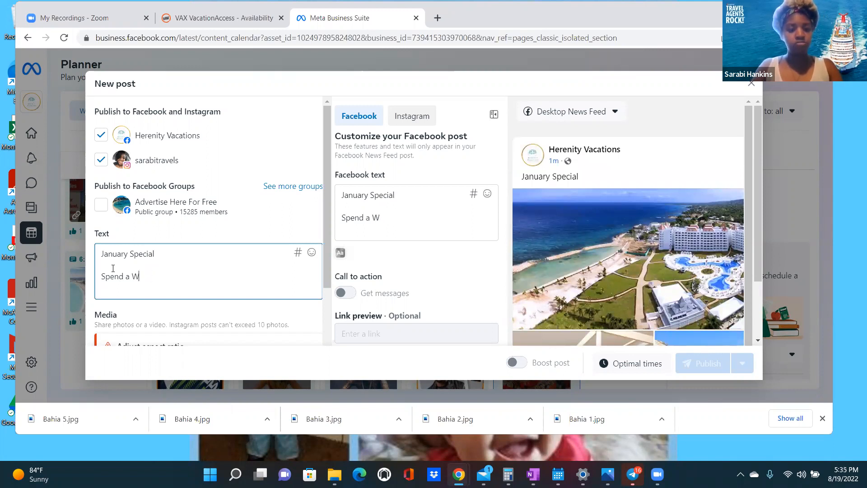
{"action": "key", "text": "BackSpace"}
{"action": "key", "text": "BackSpace"}
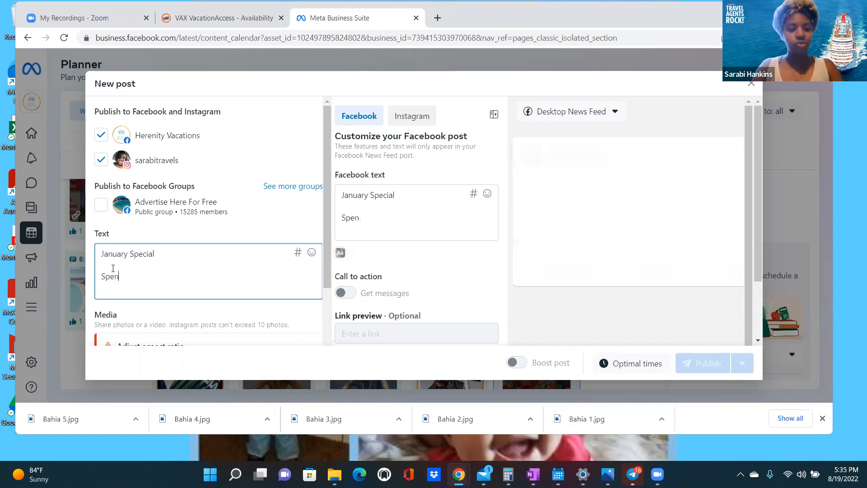
{"action": "key", "text": "BackSpace"}
{"action": "key", "text": "BackSpace"}
{"action": "key", "text": "BackSpace"}
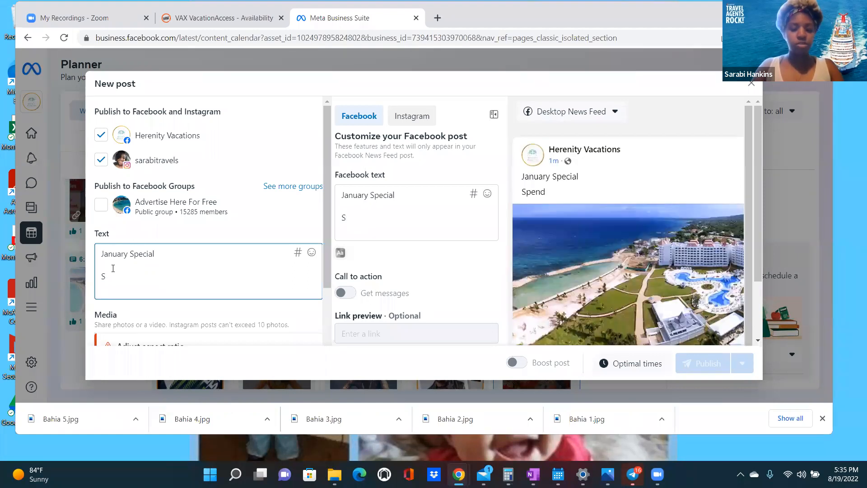
{"action": "type", "text": "pend and"}
{"action": "key", "text": "BackSpace"}
{"action": "key", "text": "BackSpace"}
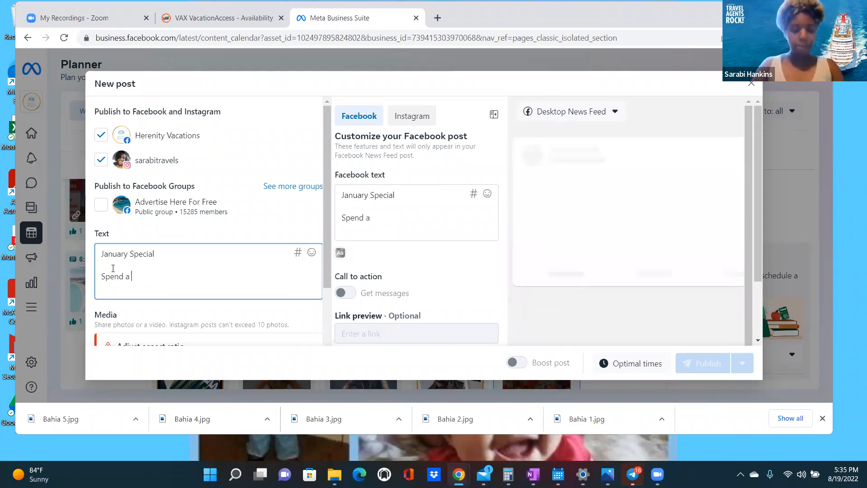
{"action": "type", "text": "amazing"}
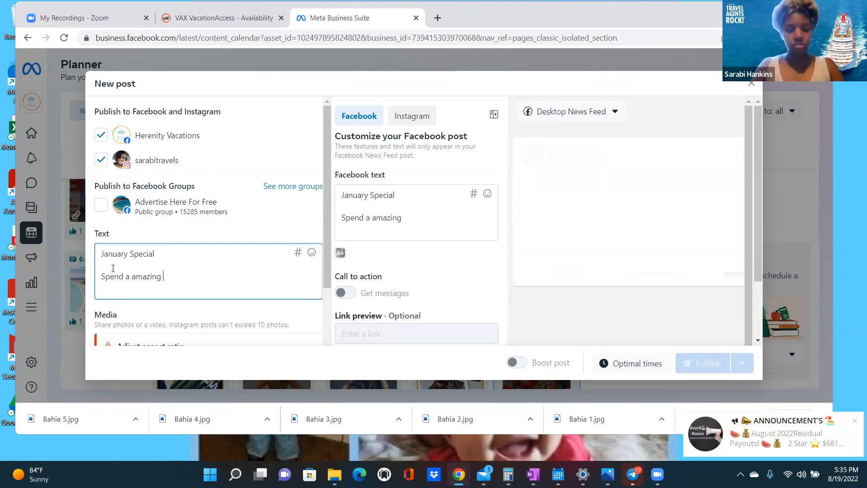
{"action": "key", "text": "ctrl+shift+Left"}
{"action": "key", "text": "BackSpace"}
{"action": "key", "text": "ctrl+shift+Left"}
{"action": "key", "text": "ctrl+shift+Left"}
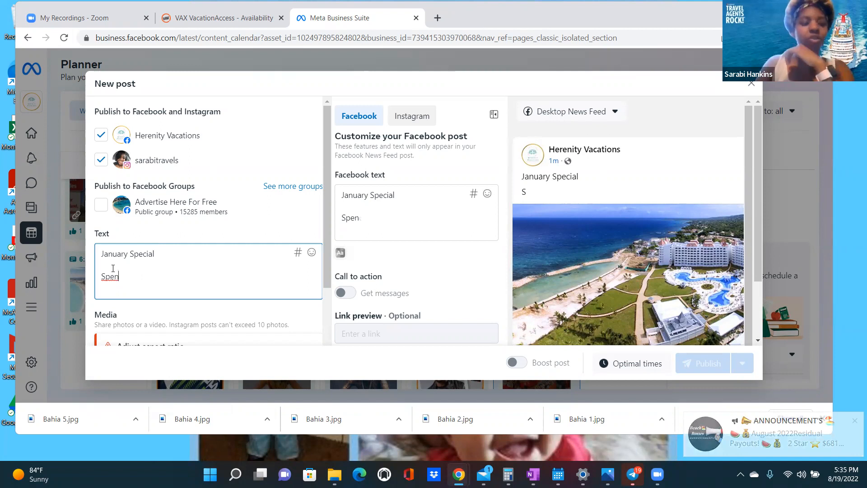
{"action": "key", "text": "BackSpace"}
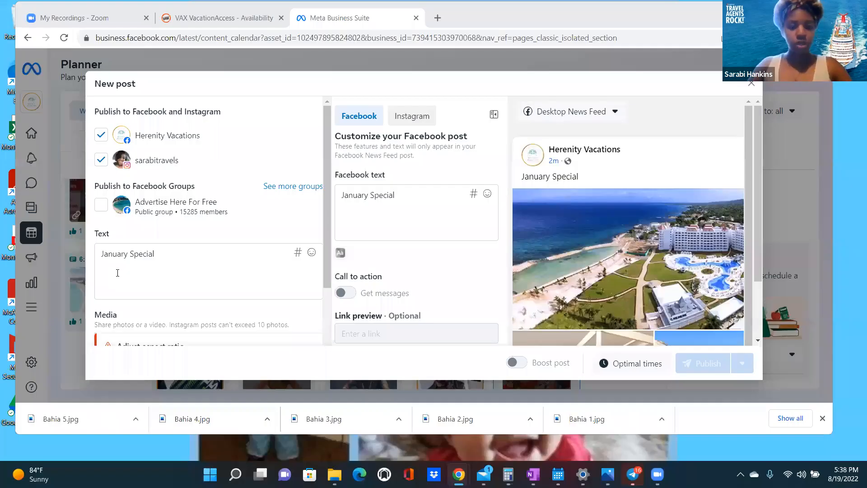
- Add the line 'Spend a Romantic Week in Montego Bay'
{"action": "left_click", "coordinate": [118, 273]}
{"action": "key", "text": "Return"}
{"action": "key", "text": "Return"}
{"action": "type", "text": "Spend a "}
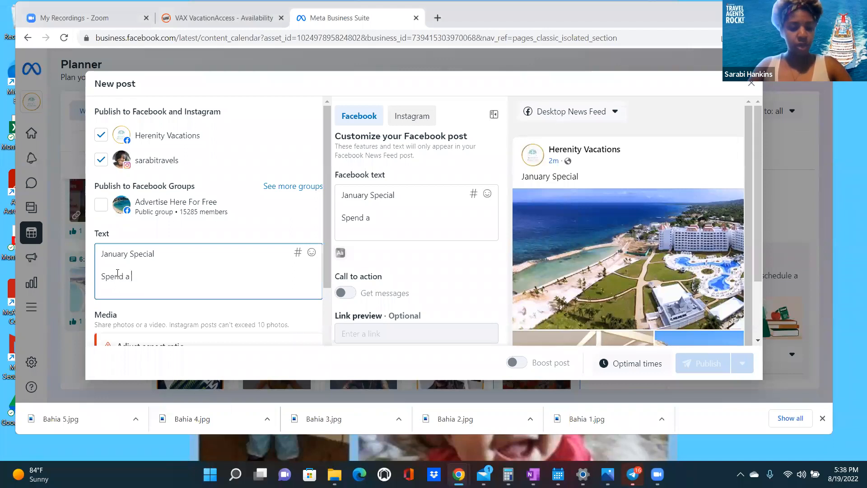
{"action": "type", "text": "Romantic Weeke"}
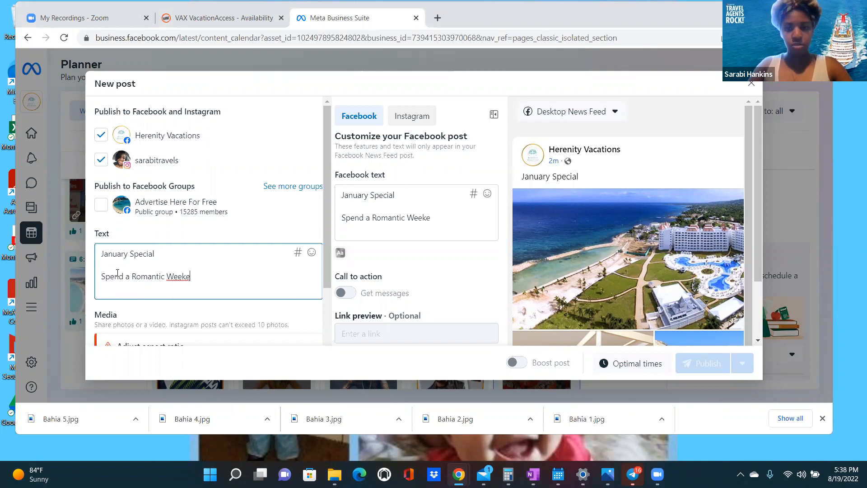
{"action": "key", "text": "BackSpace"}
{"action": "type", "text": "in "}
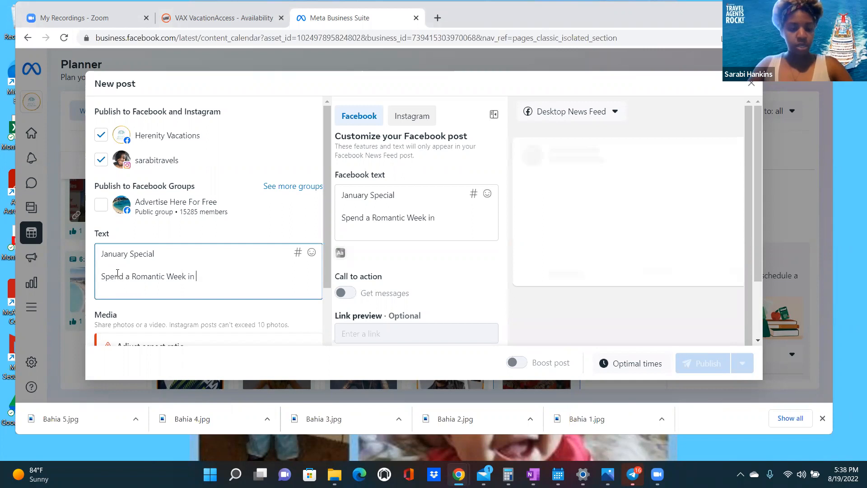
{"action": "type", "text": "Monte"}
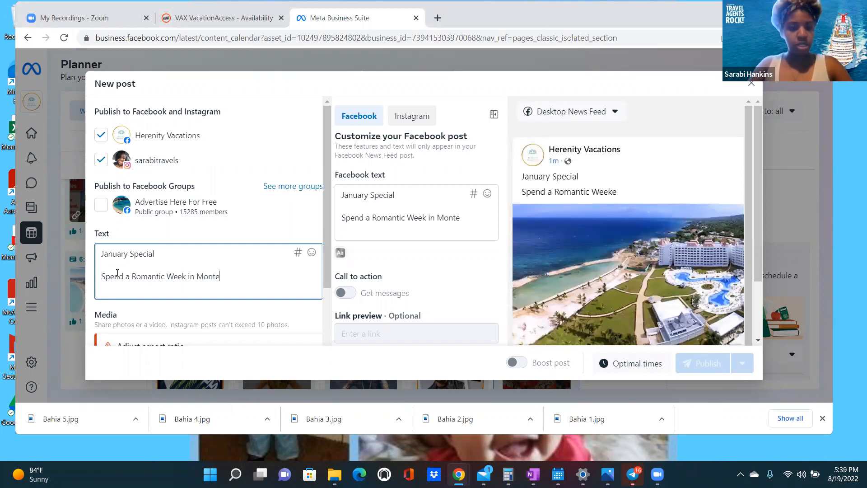
{"action": "type", "text": "go Ba"}
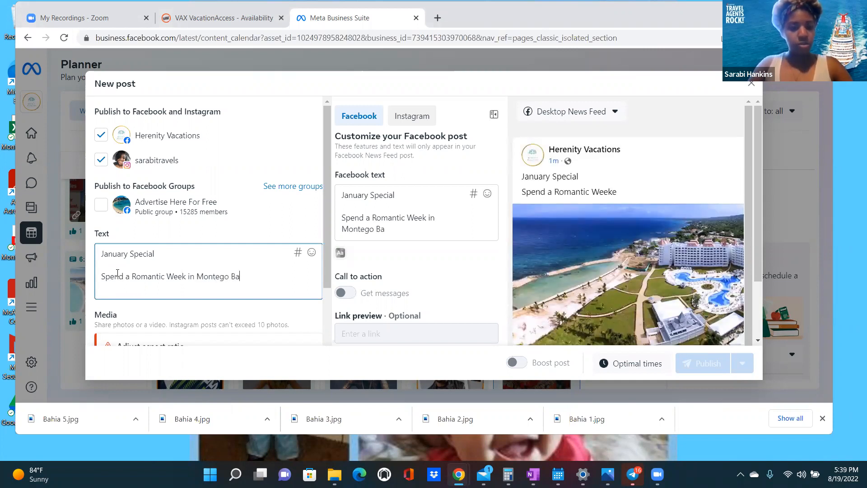
{"action": "type", "text": "y"}
- Add 'Package Includes:' and '5 Night Stay in 4.5 Star All Inclusive Resort' lines
{"action": "key", "text": "Return"}
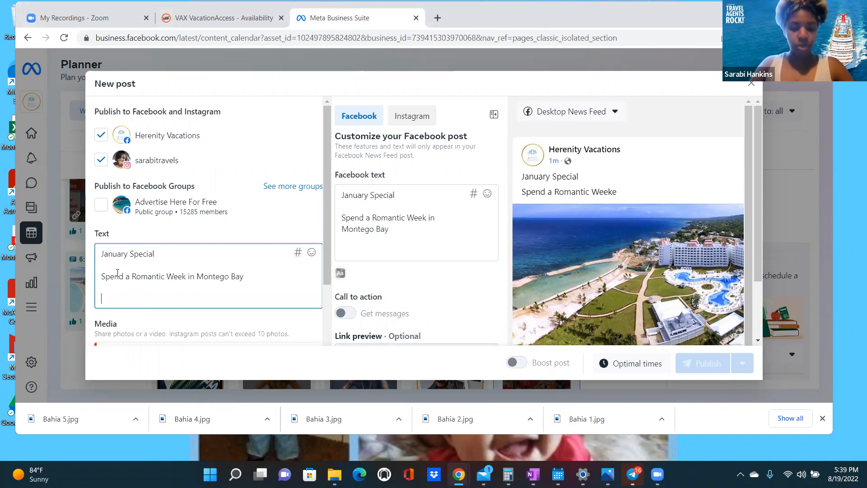
{"action": "type", "text": "Package"}
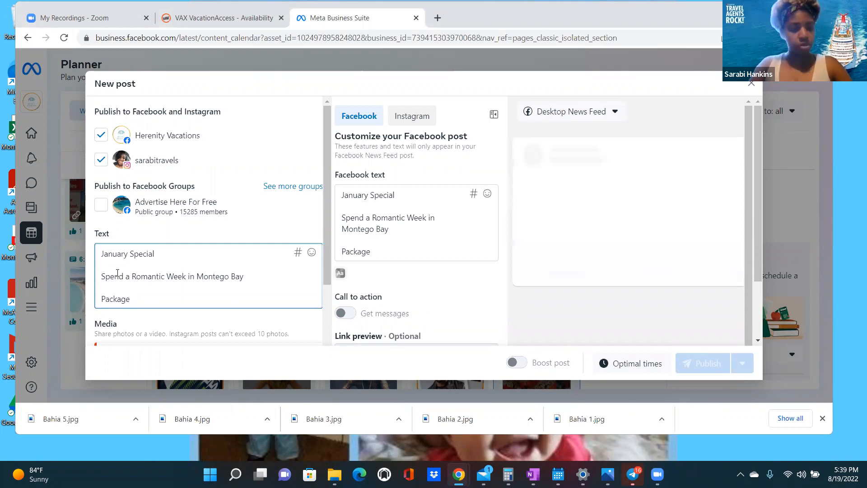
{"action": "type", "text": " Includes:"}
{"action": "key", "text": "Return"}
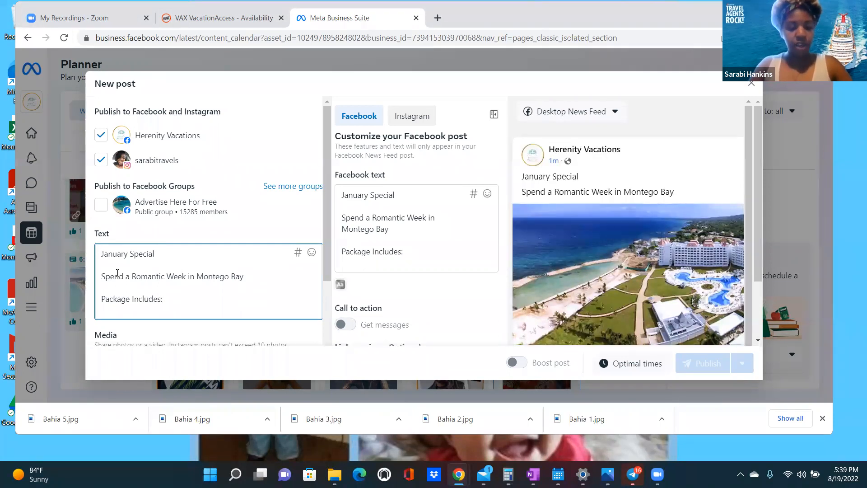
{"action": "type", "text": "5 Night St"}
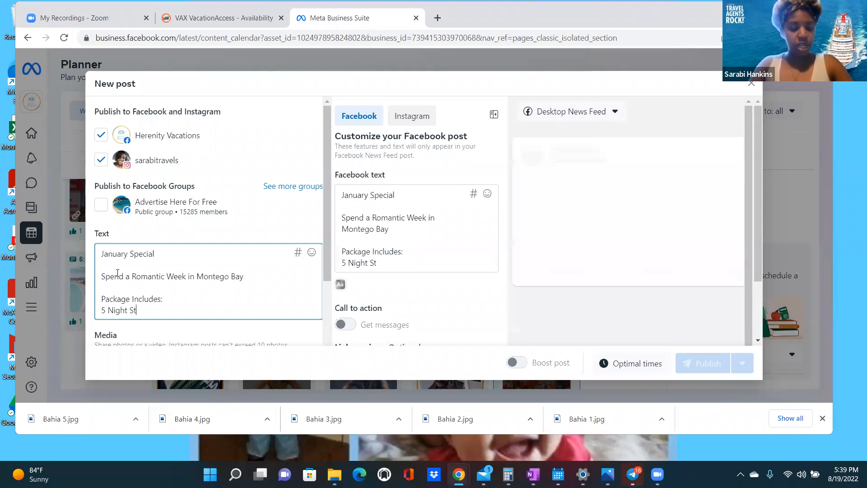
{"action": "type", "text": "ay in"}
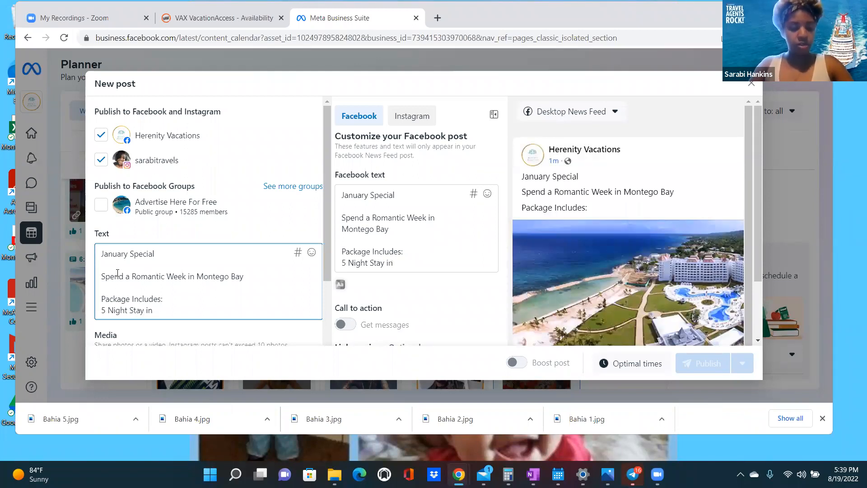
{"action": "type", "text": " 4."}
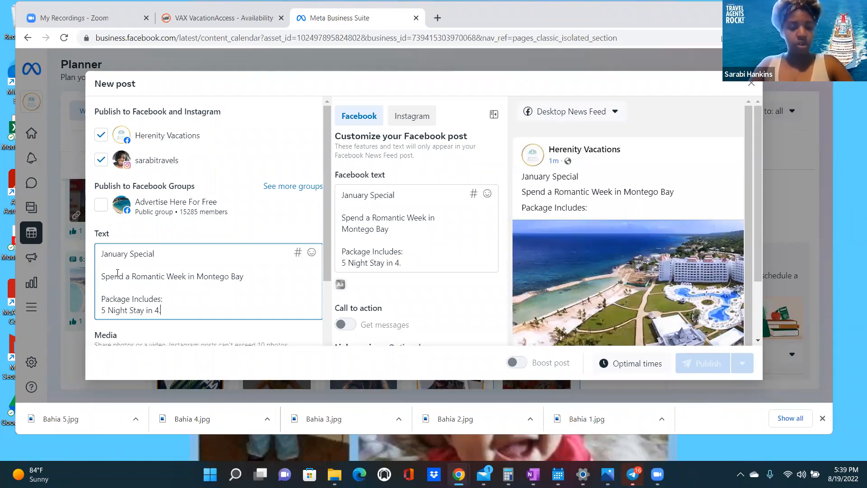
{"action": "type", "text": "5 Stat"}
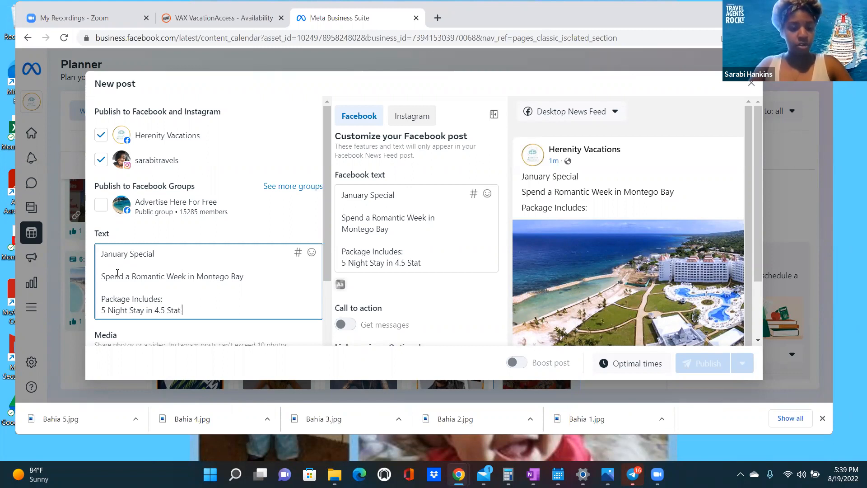
{"action": "key", "text": "BackSpace"}
{"action": "key", "text": "BackSpace"}
{"action": "type", "text": "r"}
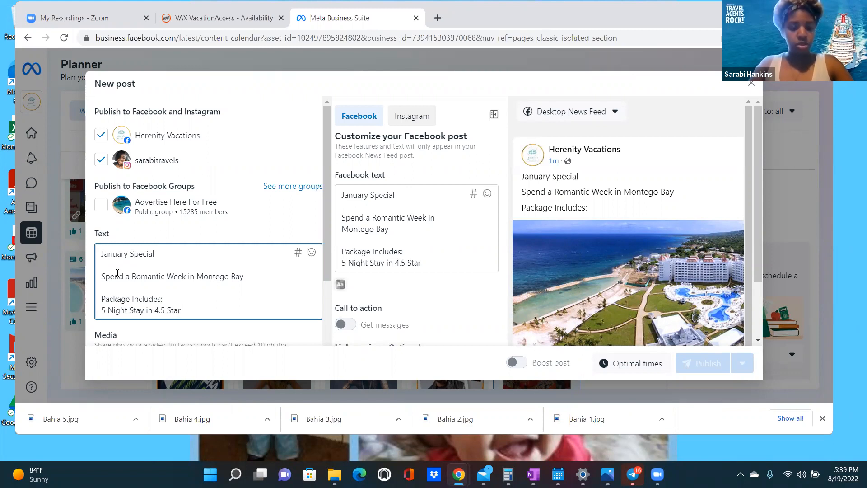
{"action": "type", "text": " Hote"}
{"action": "key", "text": "BackSpace"}
{"action": "key", "text": "BackSpace"}
{"action": "key", "text": "BackSpace"}
{"action": "key", "text": "BackSpace"}
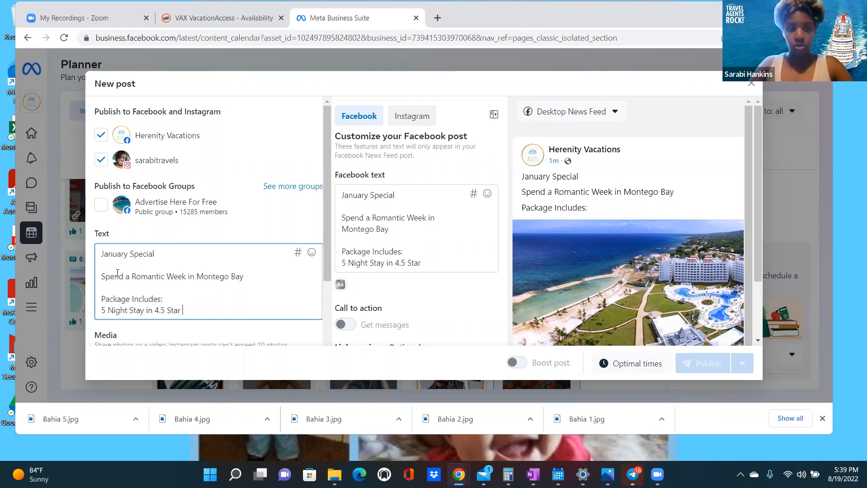
{"action": "type", "text": "All"}
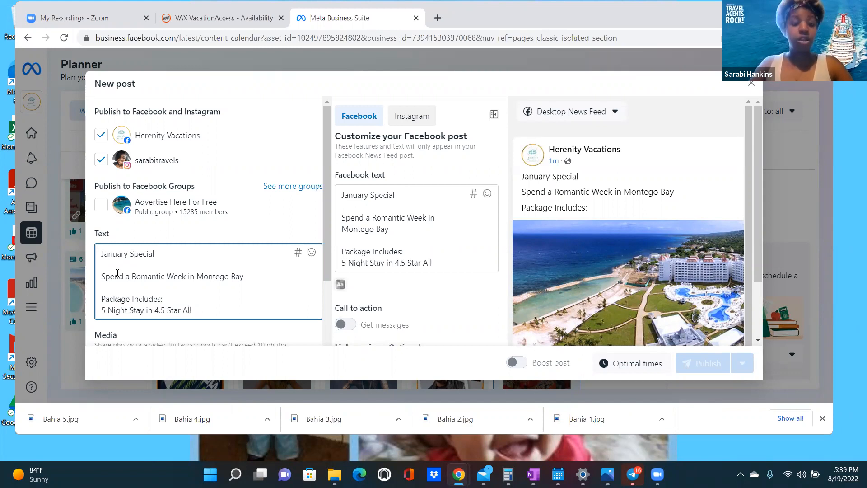
{"action": "type", "text": " Inc"}
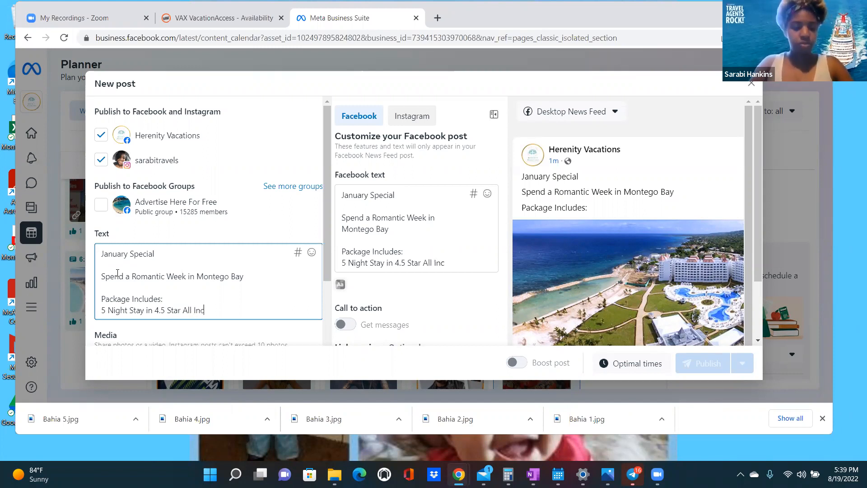
{"action": "type", "text": "lusive Re"}
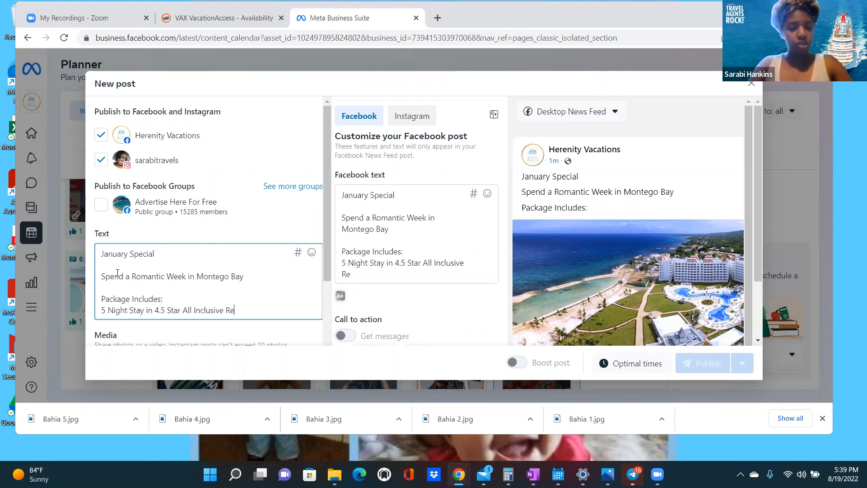
{"action": "type", "text": "sort"}
{"action": "key", "text": "Return"}
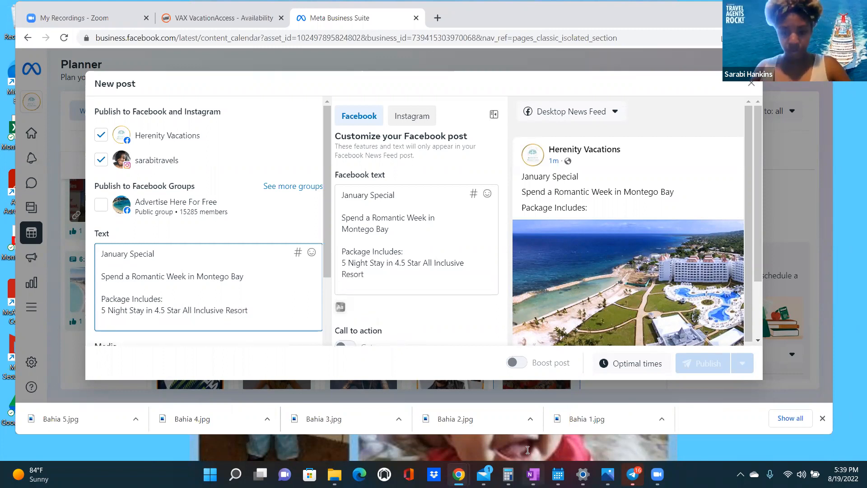
{"action": "key", "text": "alt+Tab"}
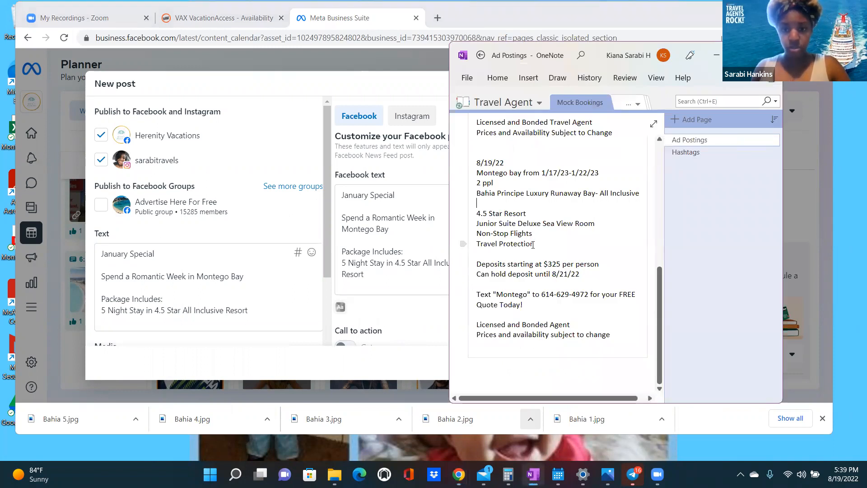
- Paste the rest of the OneNote ad copy, including $325 deposit and disclaimer lines, into the post
{"action": "left_click_drag", "start_coordinate": [611, 334], "coordinate": [496, 220]}
{"action": "right_click", "coordinate": [521, 257]}
{"action": "left_click", "coordinate": [489, 247]}
{"action": "left_click", "coordinate": [121, 236]}
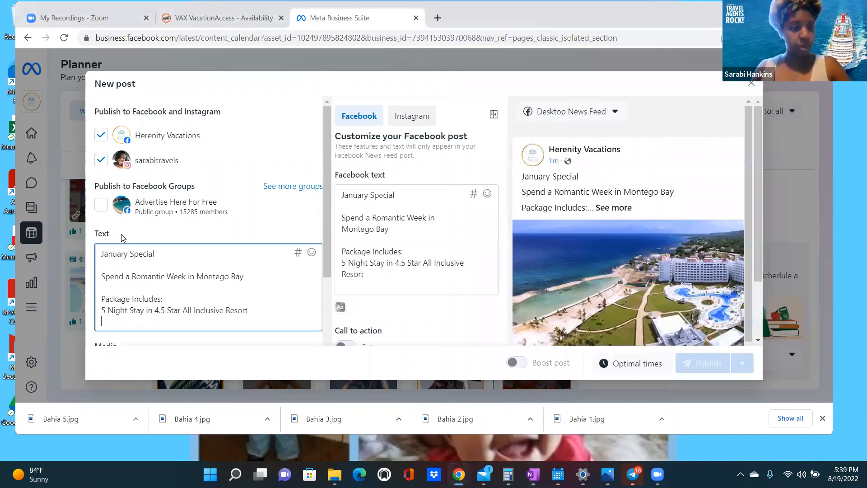
{"action": "key", "text": "ctrl+v"}
{"action": "scroll", "coordinate": [203, 286], "scroll_direction": "up", "scroll_amount": 1}
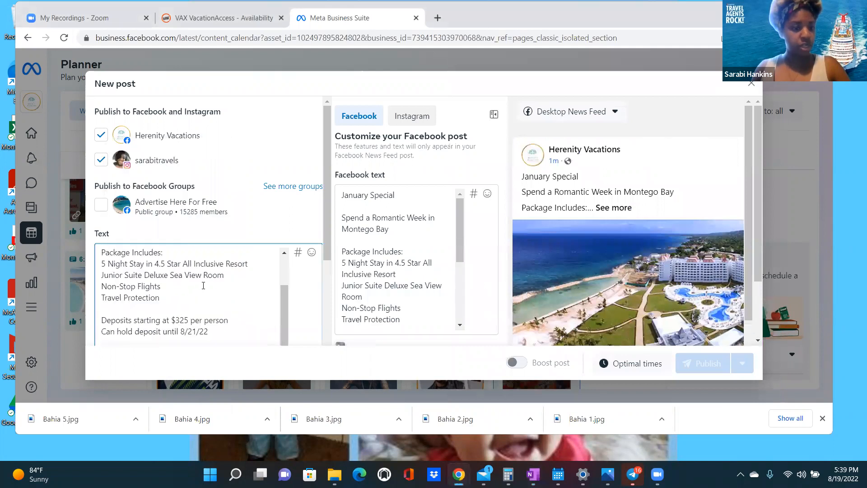
{"action": "scroll", "coordinate": [203, 285], "scroll_direction": "down", "scroll_amount": 1}
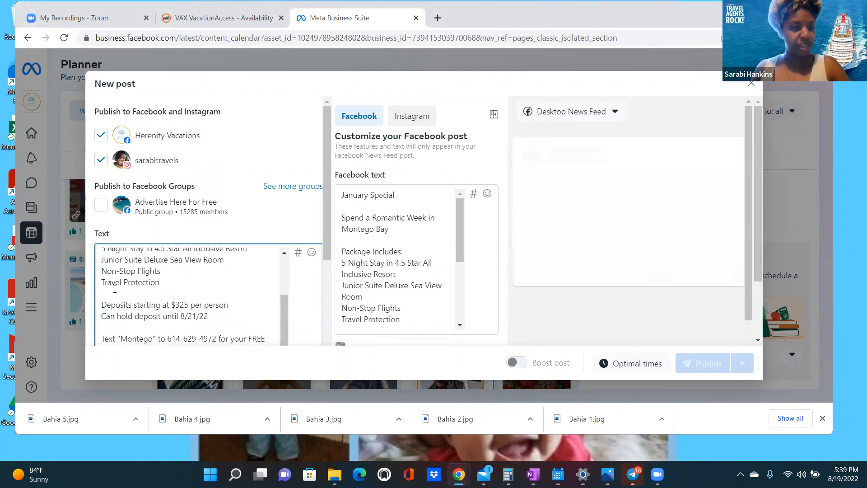
{"action": "scroll", "coordinate": [131, 304], "scroll_direction": "down", "scroll_amount": 1}
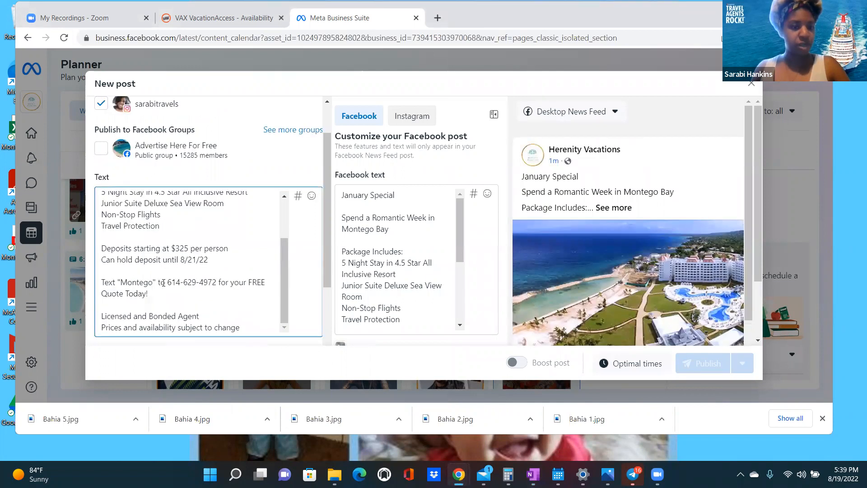
- Capitalize 'Deposit' and 'Starting' in the pasted deposit lines
{"action": "left_click", "coordinate": [139, 259]}
{"action": "key", "text": "BackSpace"}
{"action": "type", "text": "D"}
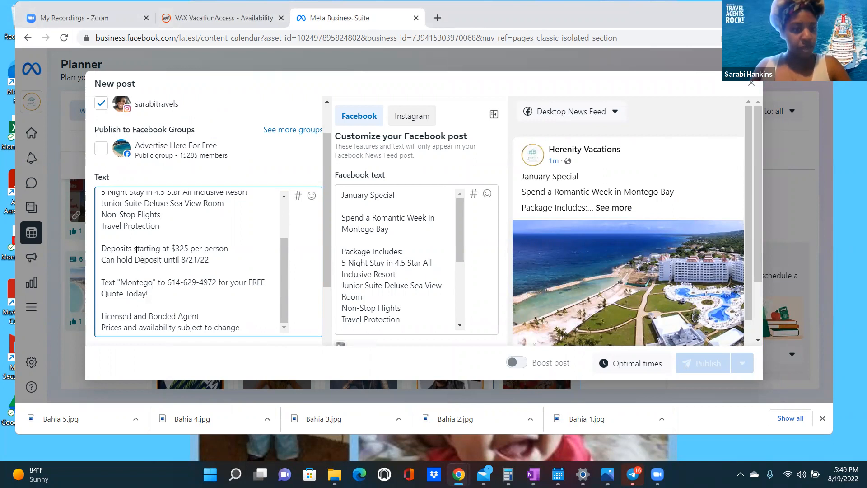
{"action": "left_click", "coordinate": [137, 249]}
{"action": "key", "text": "BackSpace"}
{"action": "type", "text": "S"}
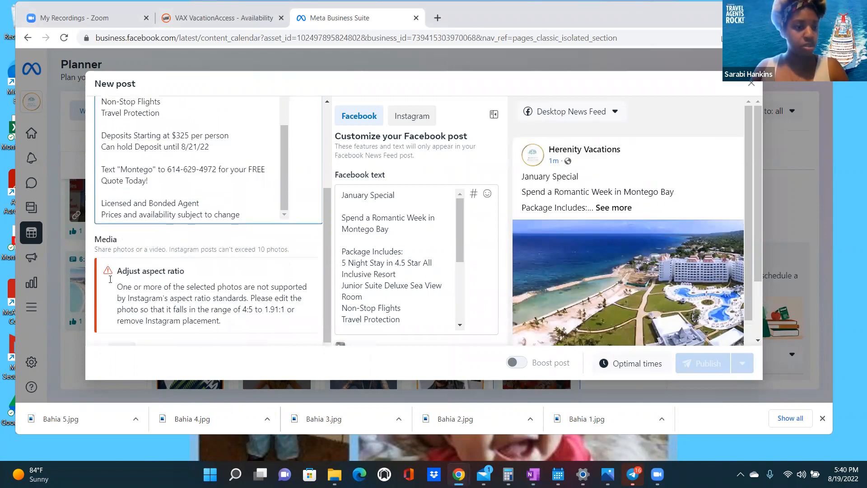
- Insert a red exclamation emoji after 'January Special'
{"action": "scroll", "coordinate": [118, 273], "scroll_direction": "up", "scroll_amount": 2}
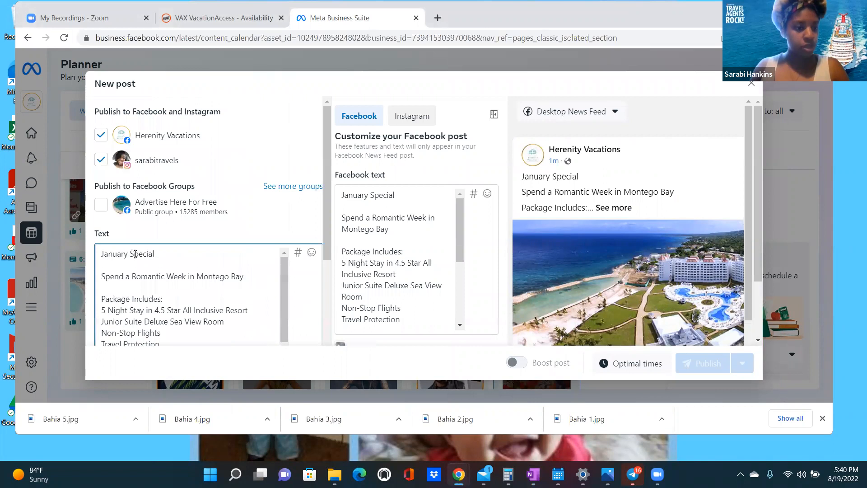
{"action": "right_click", "coordinate": [163, 257]}
{"action": "left_click", "coordinate": [222, 267]}
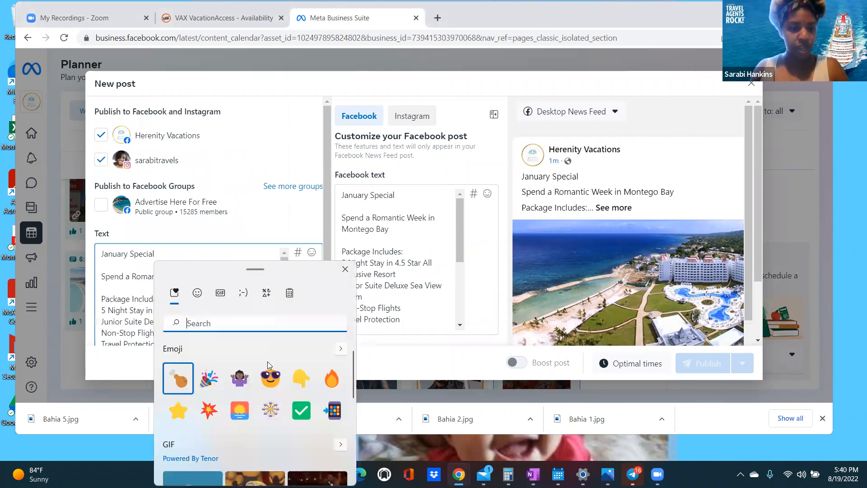
{"action": "scroll", "coordinate": [271, 358], "scroll_direction": "down", "scroll_amount": 1}
{"action": "left_click", "coordinate": [197, 293]}
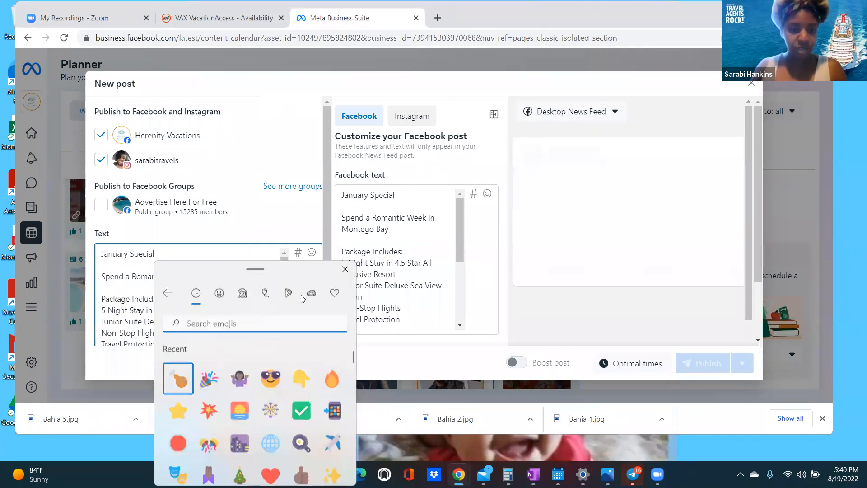
{"action": "left_click", "coordinate": [288, 295]}
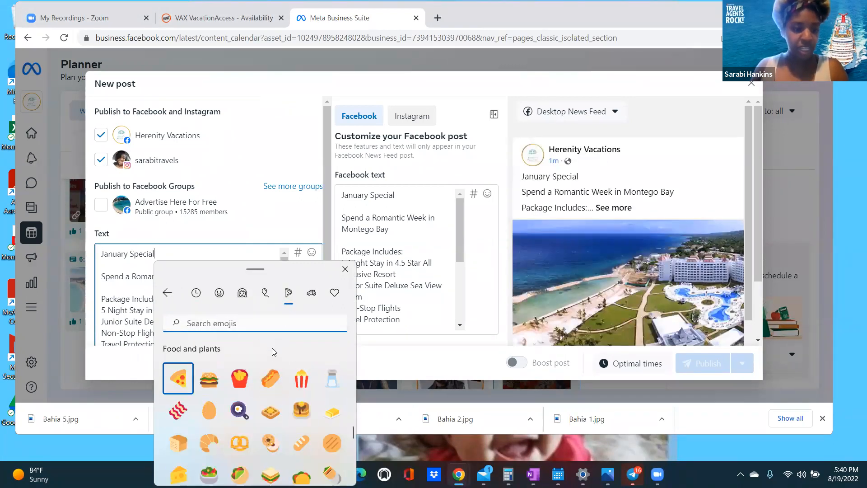
{"action": "scroll", "coordinate": [273, 354], "scroll_direction": "down", "scroll_amount": 1}
{"action": "left_click", "coordinate": [311, 294]}
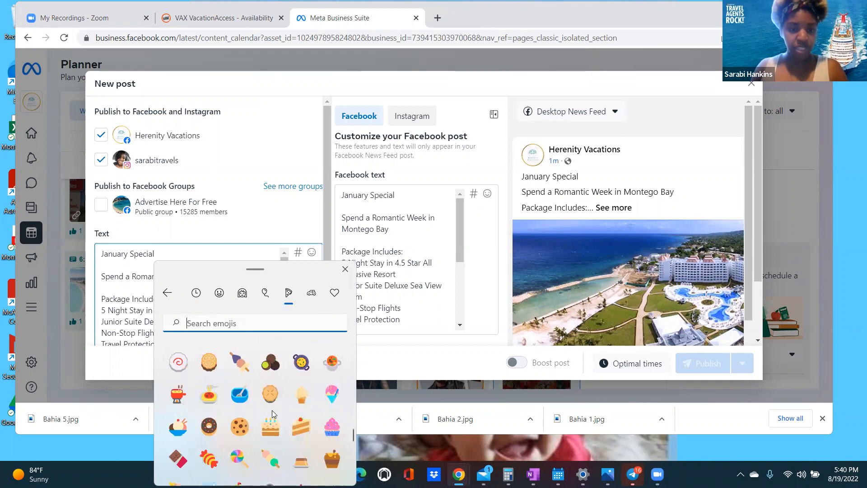
{"action": "scroll", "coordinate": [272, 413], "scroll_direction": "down", "scroll_amount": 1}
{"action": "scroll", "coordinate": [271, 414], "scroll_direction": "down", "scroll_amount": 5}
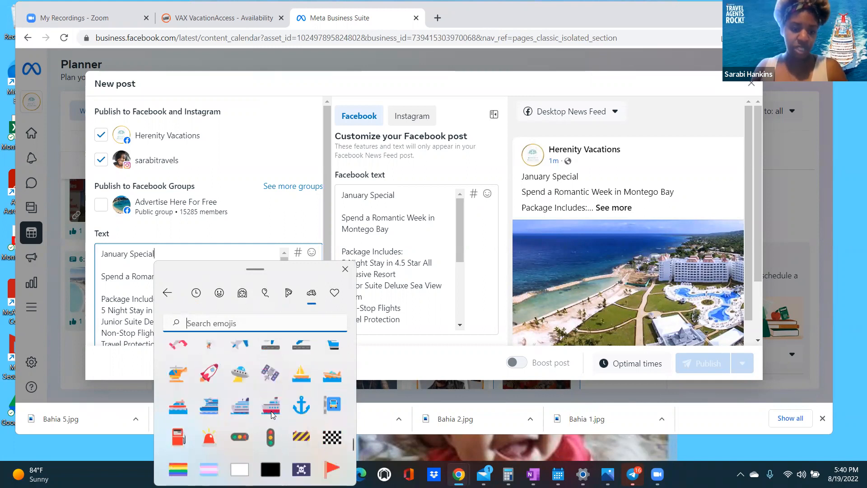
{"action": "scroll", "coordinate": [271, 415], "scroll_direction": "down", "scroll_amount": 10}
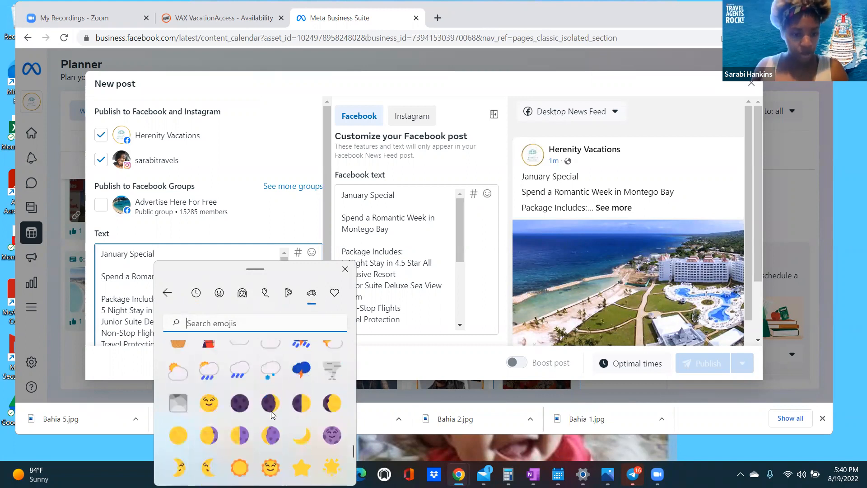
{"action": "scroll", "coordinate": [271, 412], "scroll_direction": "down", "scroll_amount": 10}
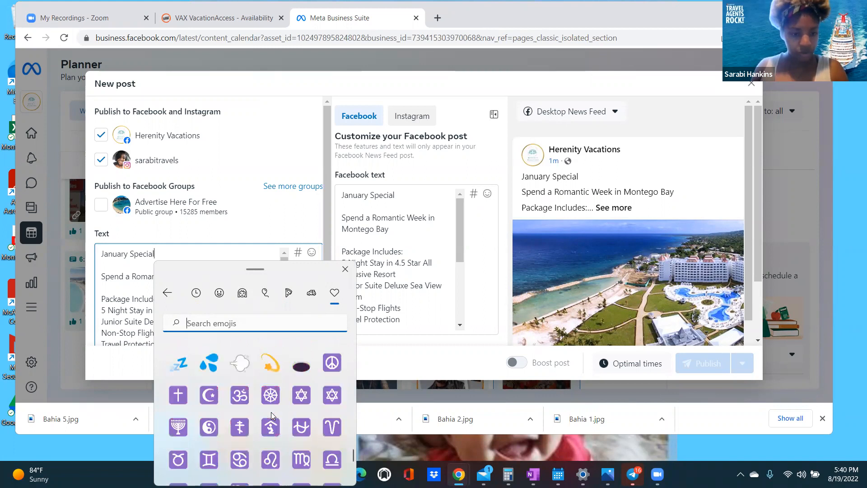
{"action": "scroll", "coordinate": [271, 412], "scroll_direction": "down", "scroll_amount": 5}
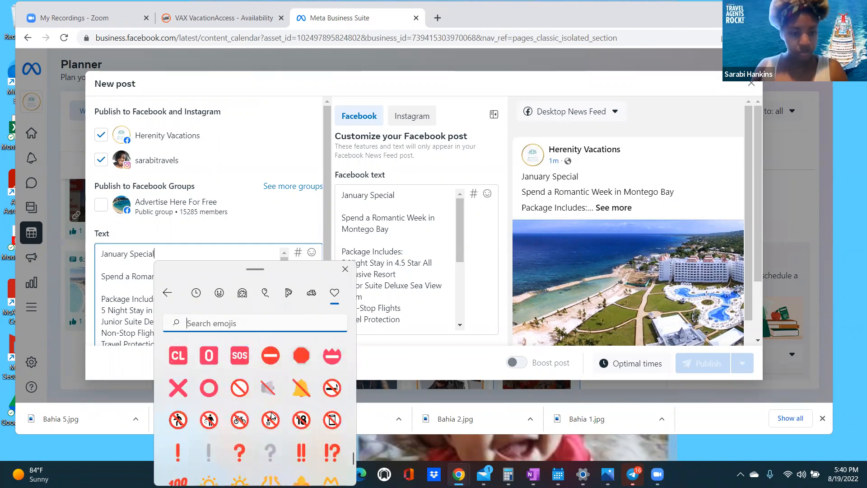
{"action": "scroll", "coordinate": [272, 416], "scroll_direction": "down", "scroll_amount": 1}
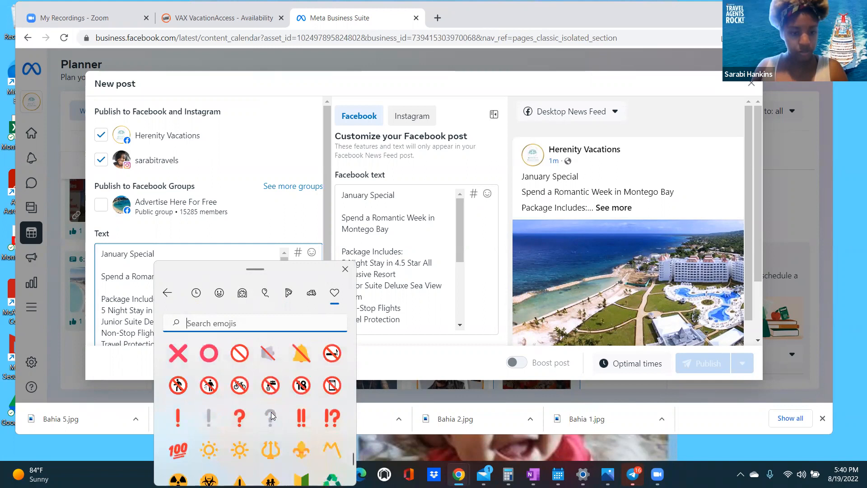
{"action": "left_click", "coordinate": [184, 423]}
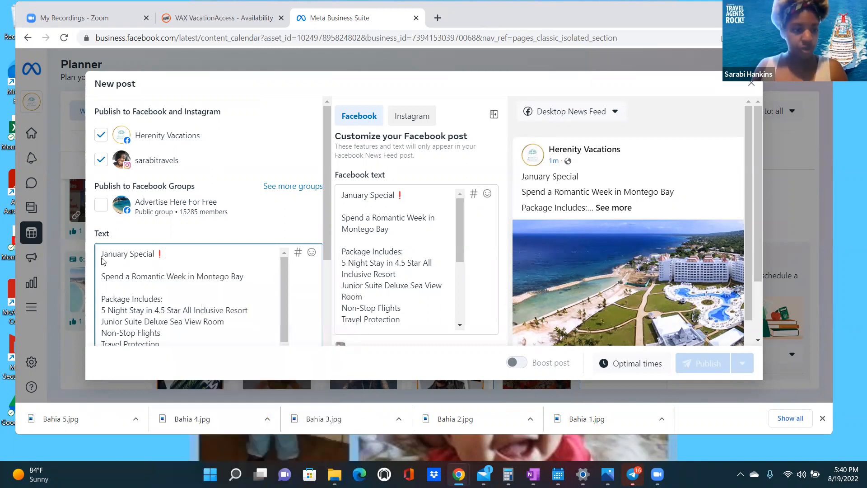
- Insert another red exclamation emoji before 'January Special'
{"action": "right_click", "coordinate": [101, 258]}
{"action": "key", "text": "Escape"}
{"action": "key", "text": "super+period"}
{"action": "left_click", "coordinate": [125, 381]}
{"action": "key", "text": "Escape"}
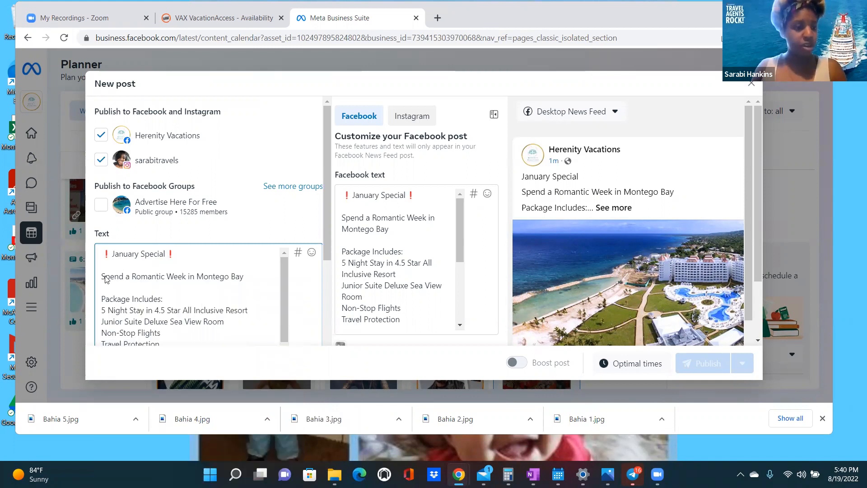
- Put a beach-umbrella emoji at both ends of 'Spend a Romantic Week in Montego Bay'
{"action": "right_click", "coordinate": [248, 277]}
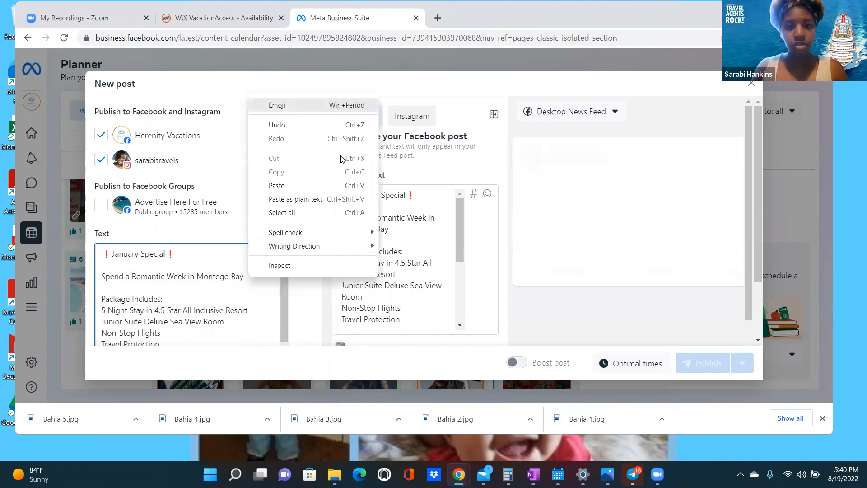
{"action": "left_click", "coordinate": [315, 102]}
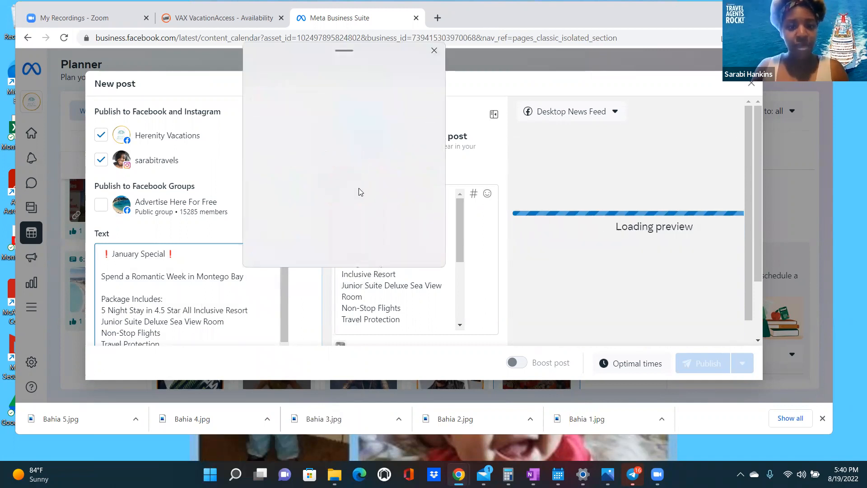
{"action": "scroll", "coordinate": [350, 197], "scroll_direction": "down", "scroll_amount": 2}
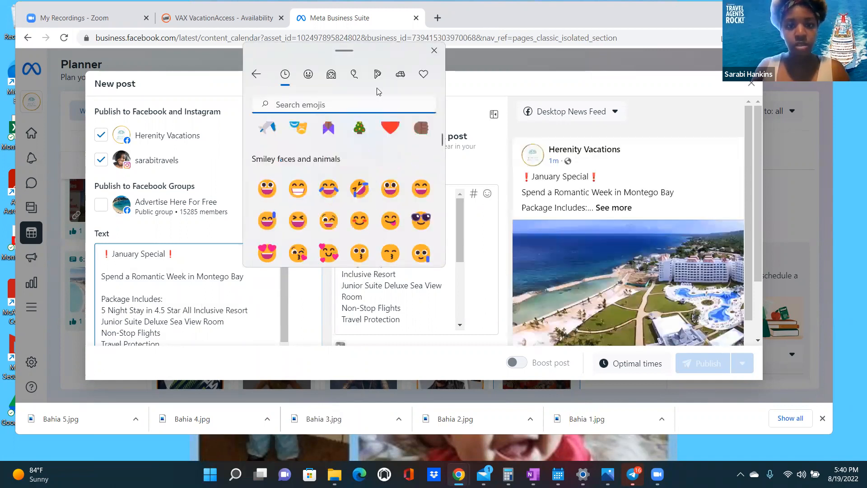
{"action": "scroll", "coordinate": [365, 170], "scroll_direction": "down", "scroll_amount": 2}
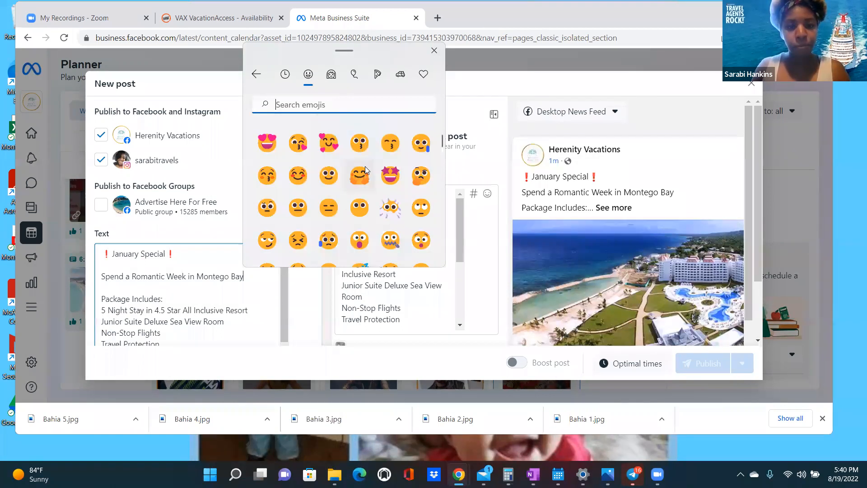
{"action": "scroll", "coordinate": [366, 172], "scroll_direction": "down", "scroll_amount": 15}
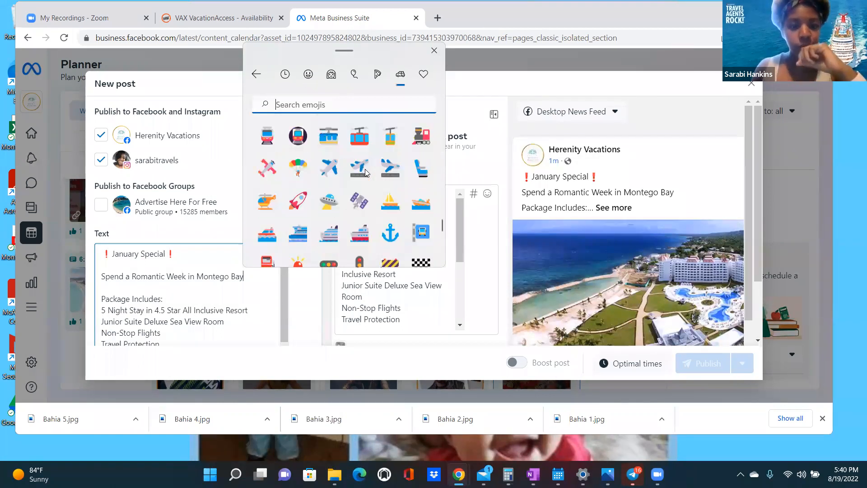
{"action": "scroll", "coordinate": [366, 171], "scroll_direction": "up", "scroll_amount": 5}
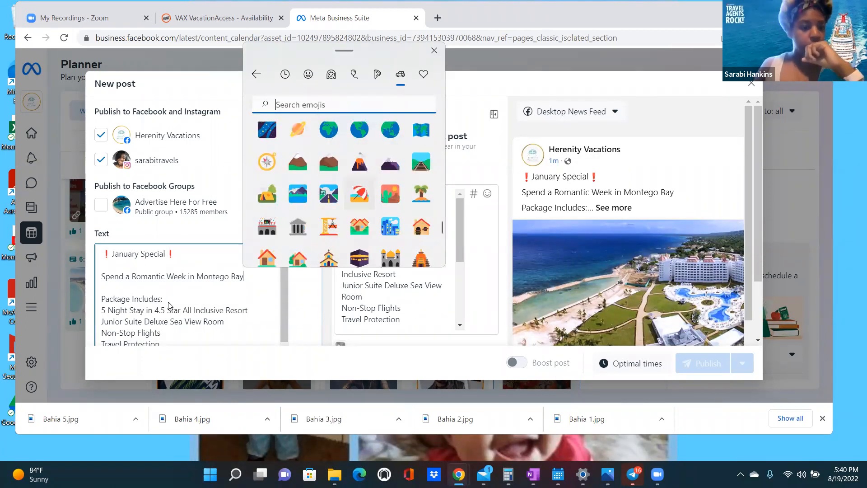
{"action": "left_click", "coordinate": [100, 277]}
{"action": "right_click", "coordinate": [101, 274]}
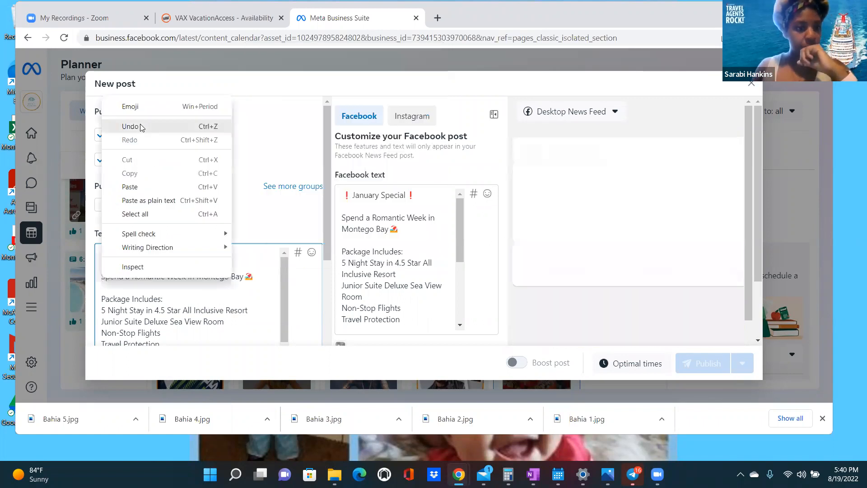
{"action": "left_click", "coordinate": [144, 107]}
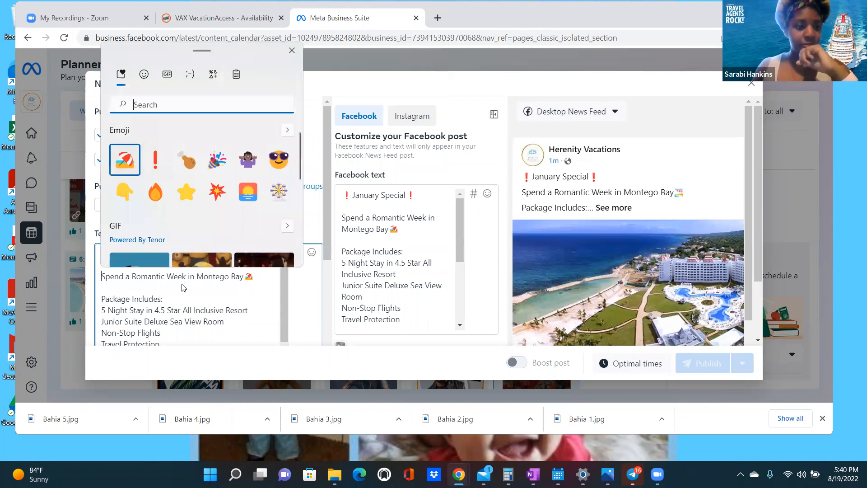
{"action": "key", "text": "Return"}
{"action": "key", "text": "Escape"}
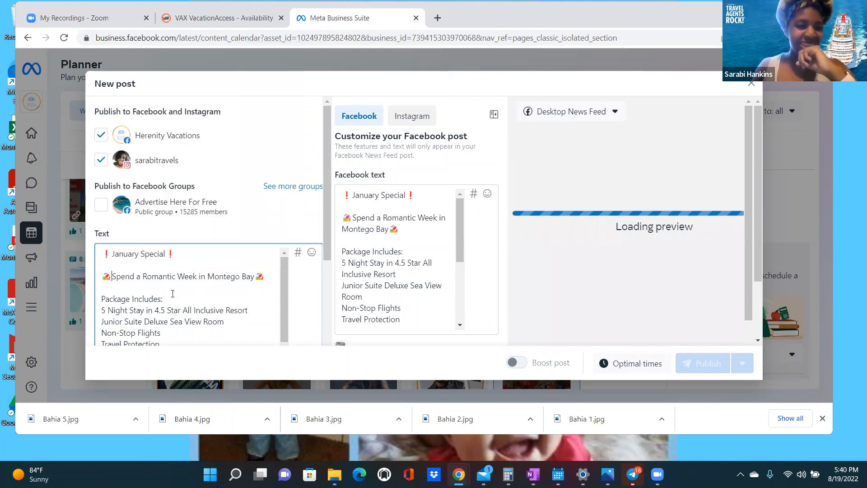
{"action": "scroll", "coordinate": [176, 291], "scroll_direction": "down", "scroll_amount": 1}
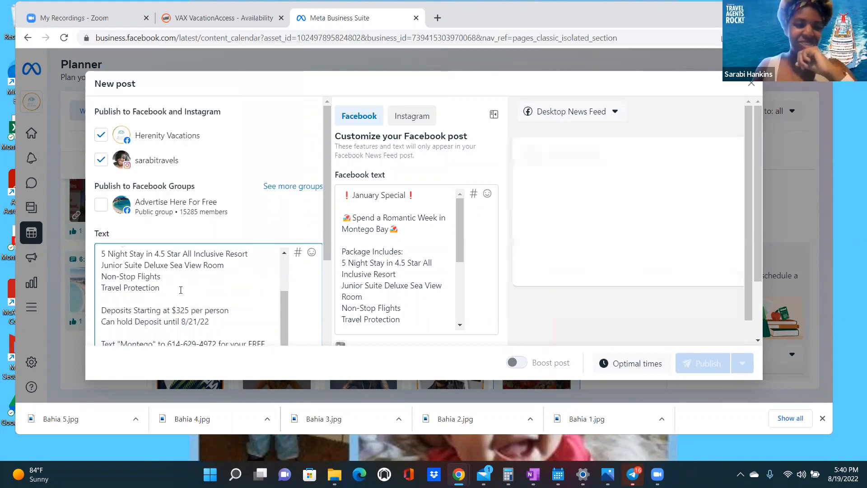
- Add a star emoji after 4.5 Star and a sunrise emoji after Sea View Room
{"action": "right_click", "coordinate": [184, 258]}
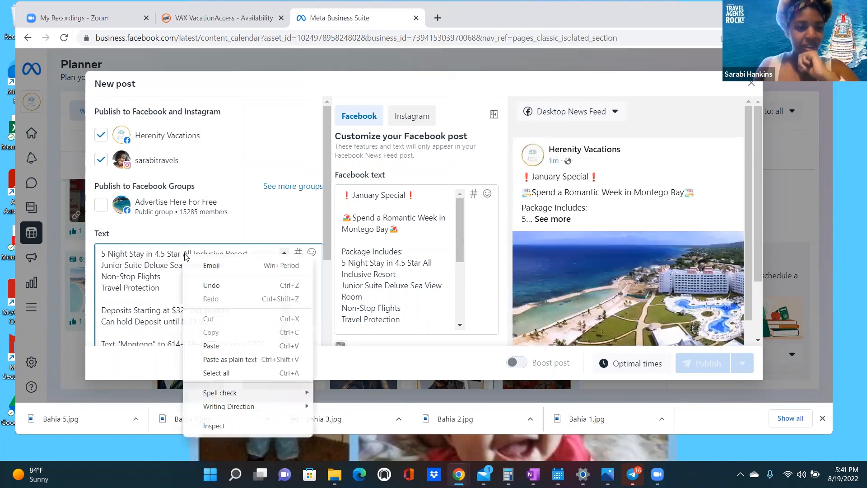
{"action": "left_click", "coordinate": [207, 265]}
{"action": "left_click", "coordinate": [268, 410]}
{"action": "key", "text": "Escape"}
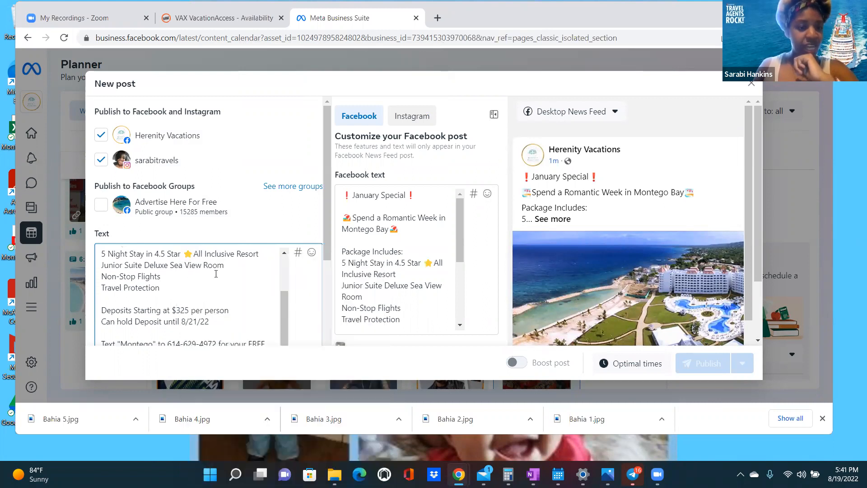
{"action": "right_click", "coordinate": [231, 266]}
{"action": "left_click", "coordinate": [273, 95]}
{"action": "left_click", "coordinate": [371, 180]}
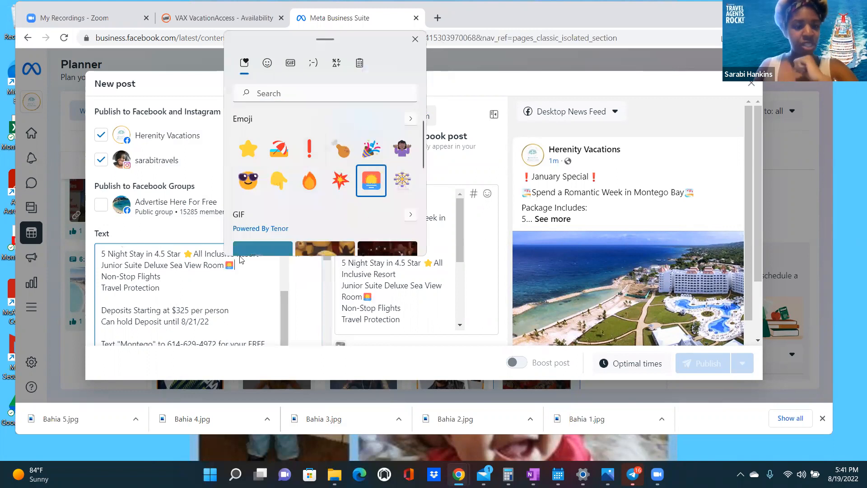
- Add an airplane emoji after Non-Stop Flights
{"action": "left_click", "coordinate": [165, 279]}
{"action": "key", "text": "Escape"}
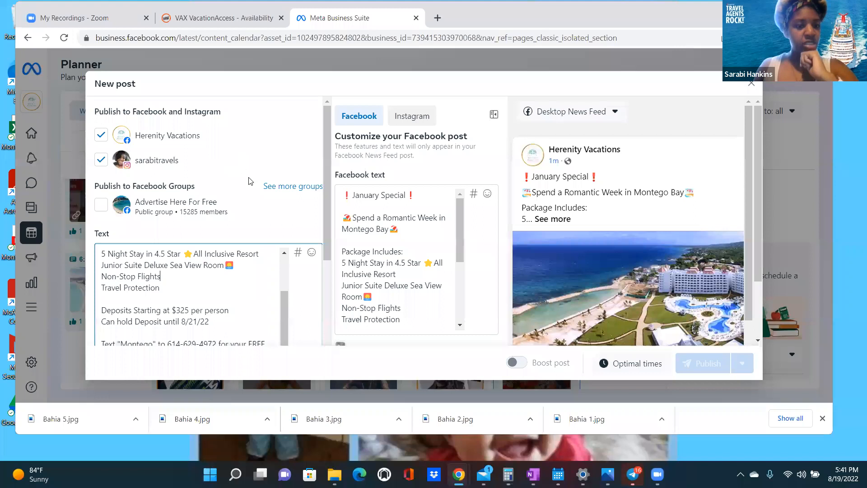
{"action": "key", "text": "super+period"}
{"action": "scroll", "coordinate": [248, 146], "scroll_direction": "down", "scroll_amount": 2}
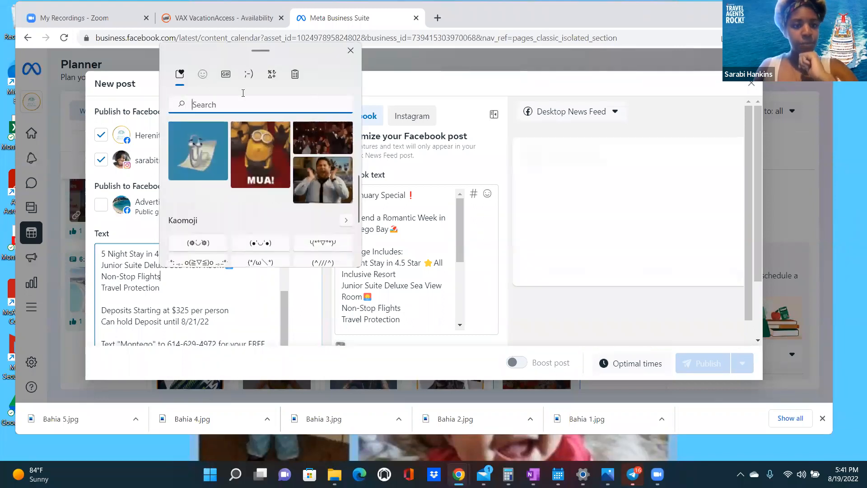
{"action": "left_click", "coordinate": [202, 74]}
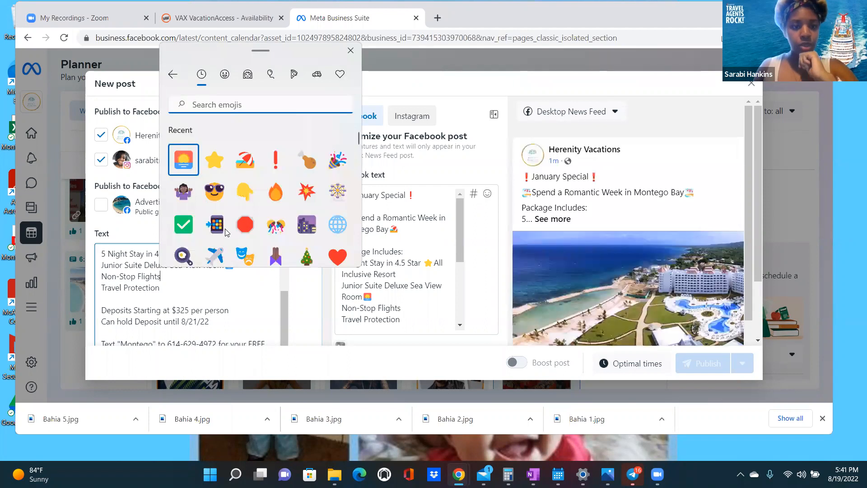
{"action": "left_click", "coordinate": [226, 254]}
- Add a check mark after Travel Protection and a fire emoji after 'per person'
{"action": "right_click", "coordinate": [172, 288]}
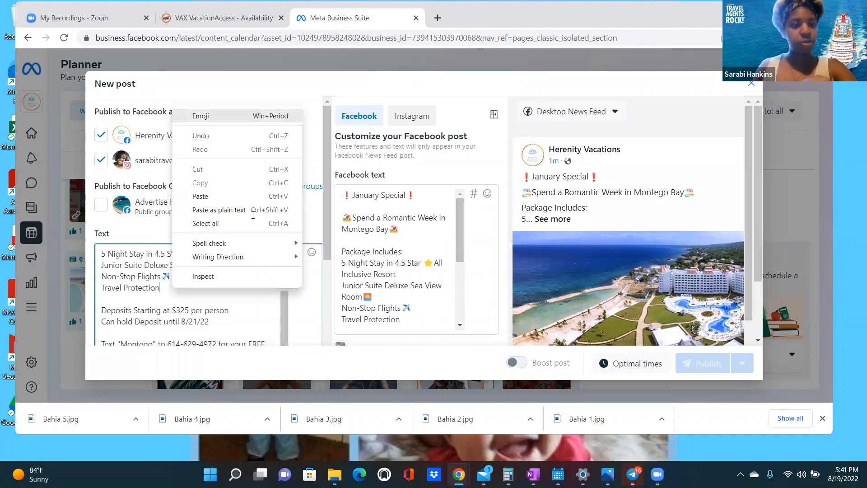
{"action": "left_click", "coordinate": [200, 116]}
{"action": "scroll", "coordinate": [197, 139], "scroll_direction": "down", "scroll_amount": 1}
{"action": "scroll", "coordinate": [250, 177], "scroll_direction": "up", "scroll_amount": 2}
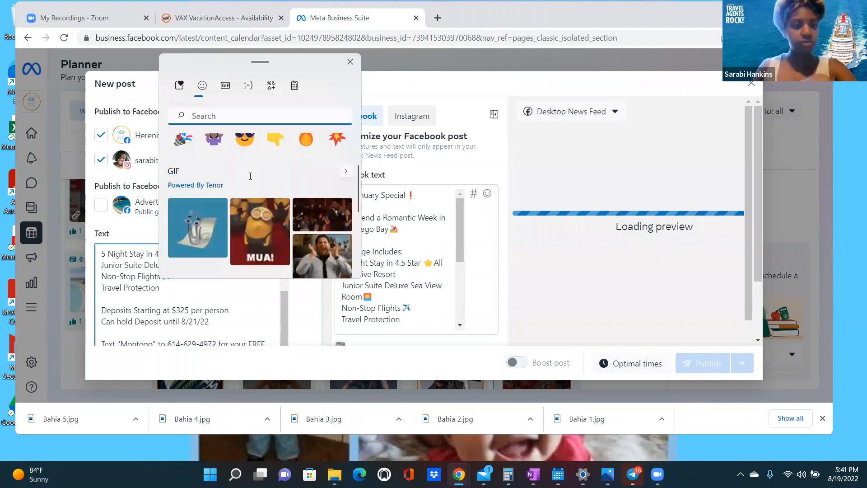
{"action": "left_click", "coordinate": [214, 235]}
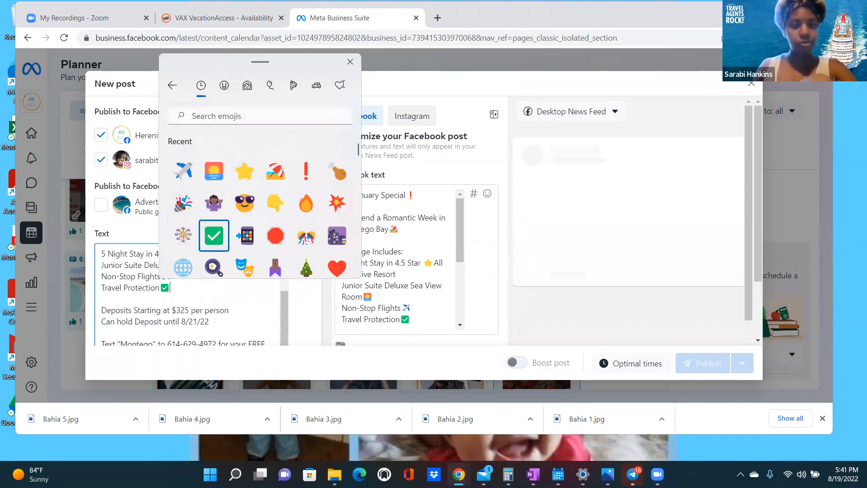
{"action": "left_click", "coordinate": [350, 61]}
{"action": "right_click", "coordinate": [236, 311]}
{"action": "left_click", "coordinate": [280, 144]}
{"action": "left_click", "coordinate": [405, 226]}
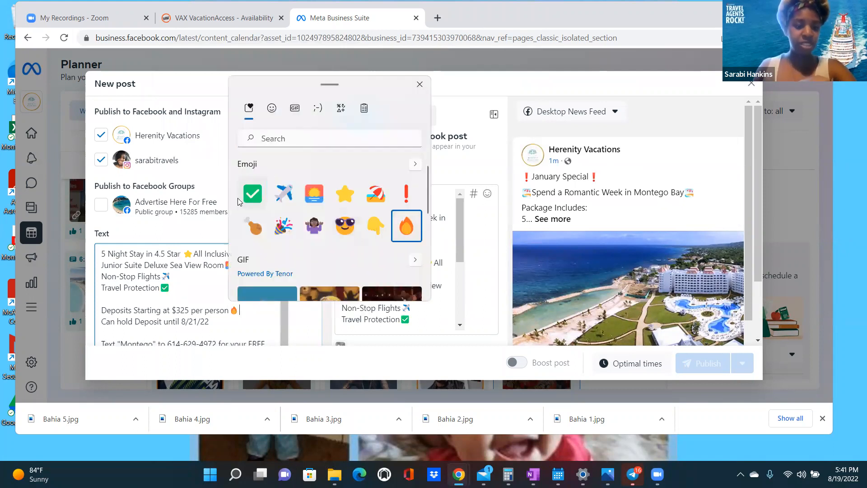
{"action": "left_click", "coordinate": [107, 308]}
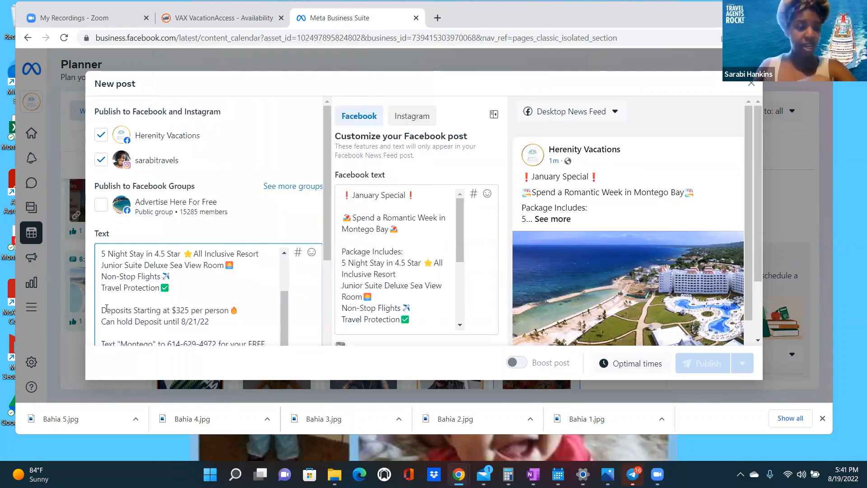
- Insert a 🔥 fire emoji before 'Deposits' and delete the stray ❗ emoji
{"action": "right_click", "coordinate": [104, 309]}
{"action": "left_click", "coordinate": [136, 135]}
{"action": "left_click", "coordinate": [125, 224]}
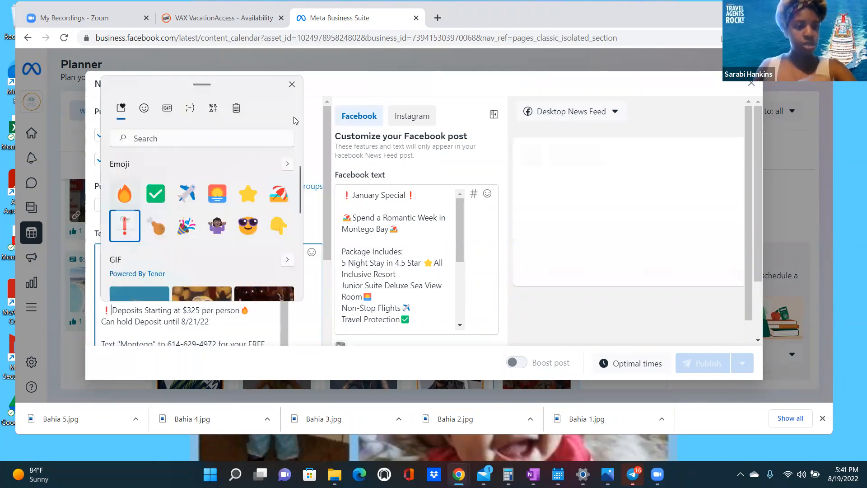
{"action": "left_click", "coordinate": [124, 193]}
{"action": "left_click", "coordinate": [126, 310]}
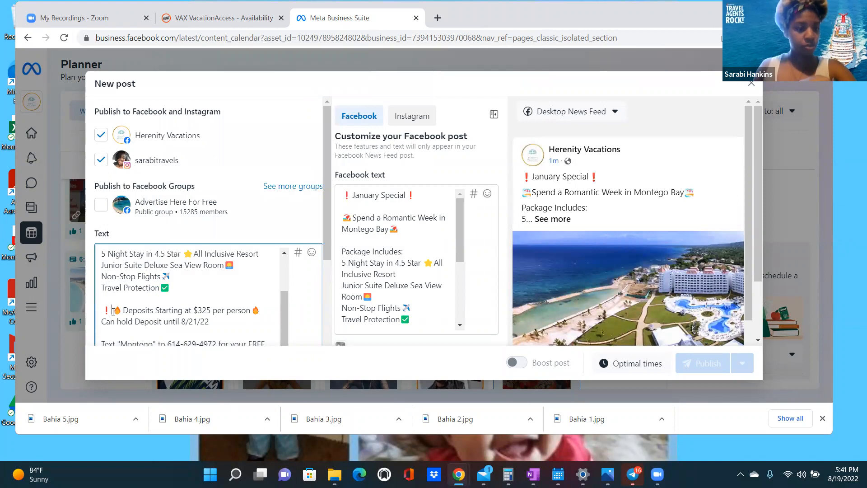
{"action": "key", "text": "BackSpace"}
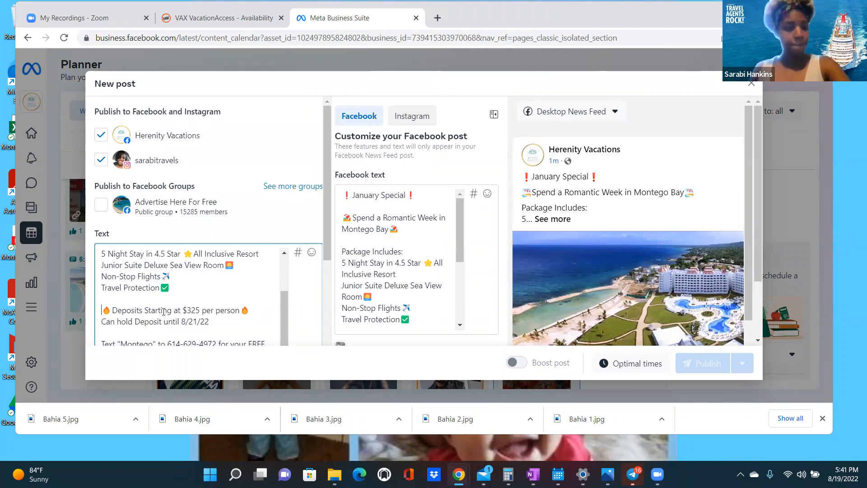
- Add 💥 burst emojis after '8/21/22' and before 'Can hold Deposit'
{"action": "right_click", "coordinate": [221, 320]}
{"action": "key", "text": "super+period"}
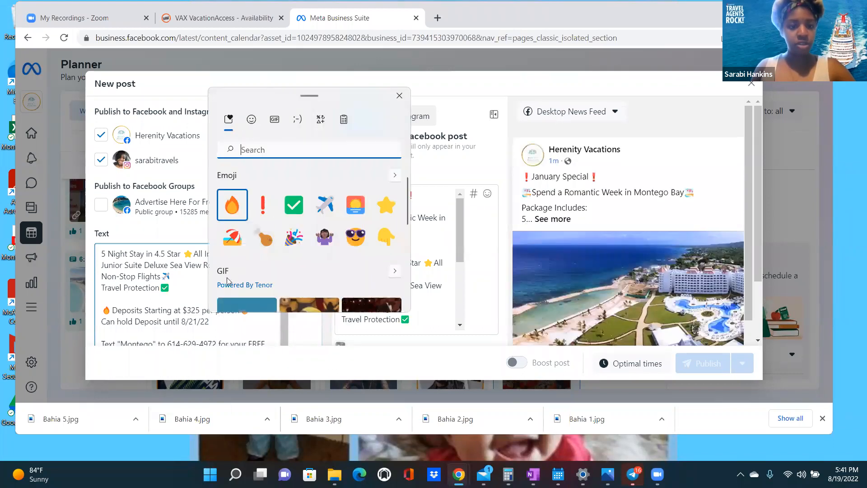
{"action": "left_click", "coordinate": [232, 273]}
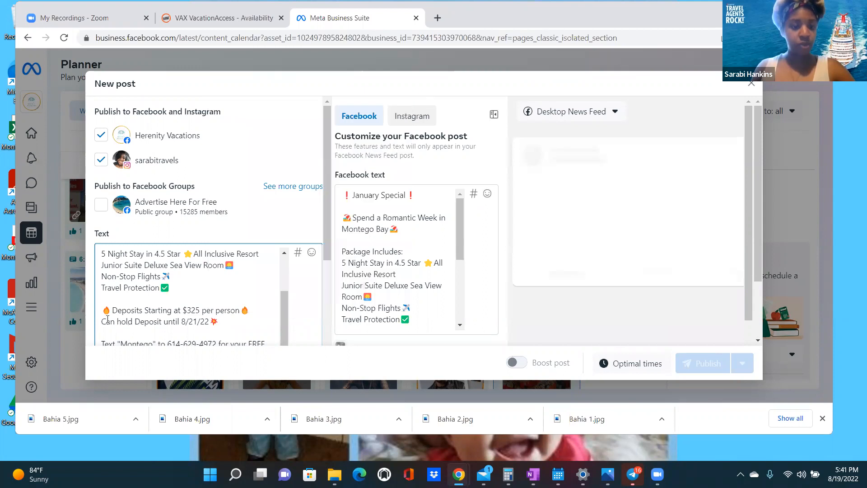
{"action": "right_click", "coordinate": [102, 323]}
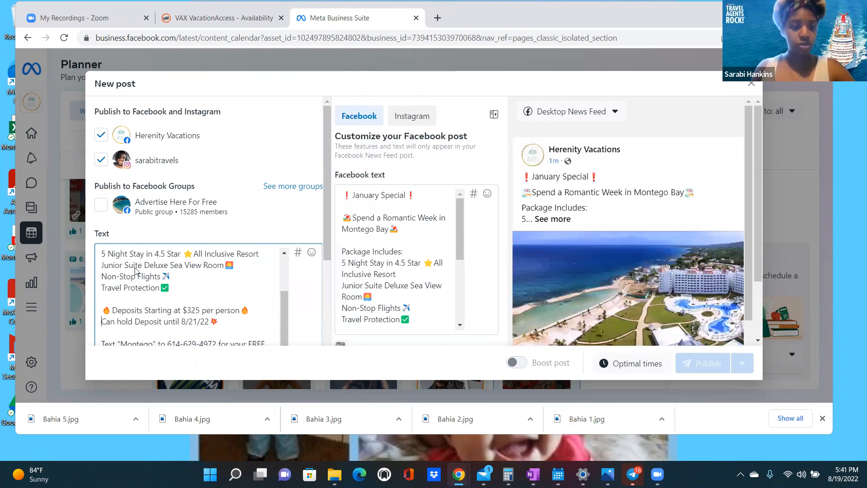
{"action": "left_click", "coordinate": [131, 150]}
{"action": "left_click", "coordinate": [124, 200]}
{"action": "left_click", "coordinate": [233, 288]}
- Insert a 📲 phone emoji before the 'Text "Montego"' line
{"action": "scroll", "coordinate": [233, 288], "scroll_direction": "down", "scroll_amount": 5}
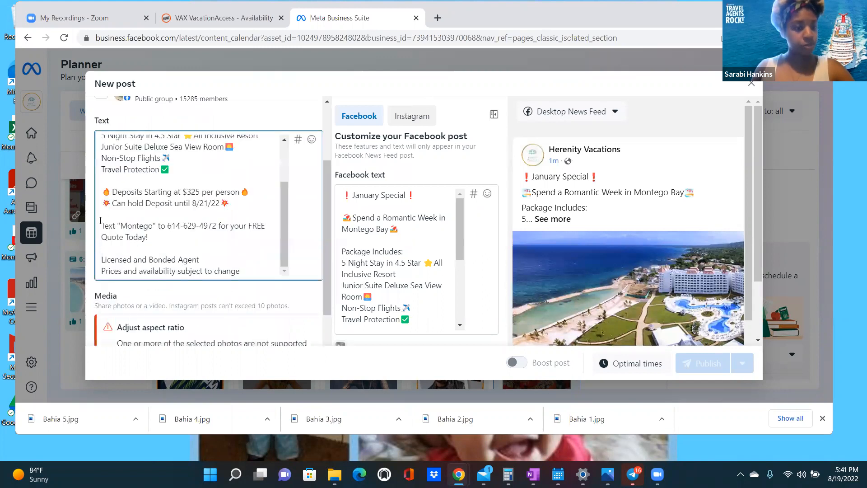
{"action": "right_click", "coordinate": [102, 226]}
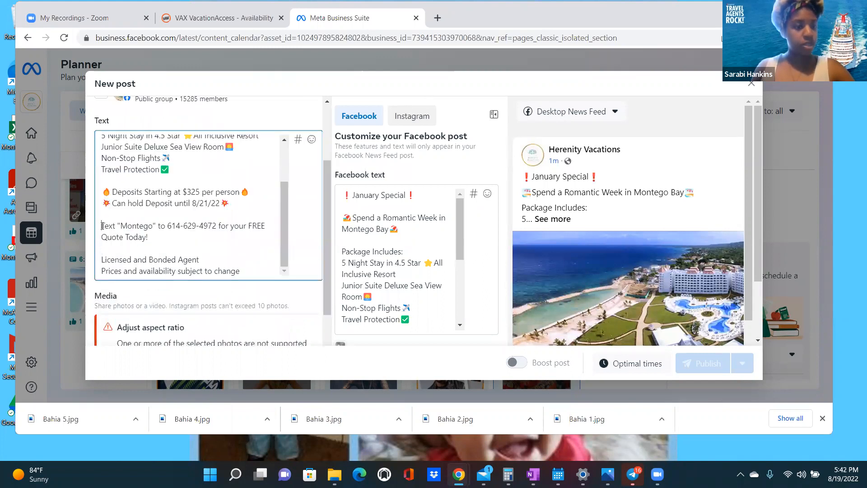
{"action": "left_click", "coordinate": [131, 236]}
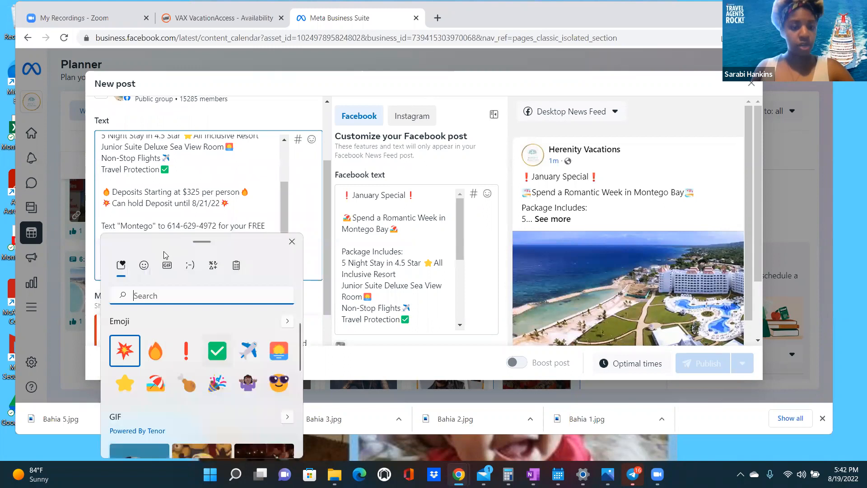
{"action": "left_click", "coordinate": [145, 266]}
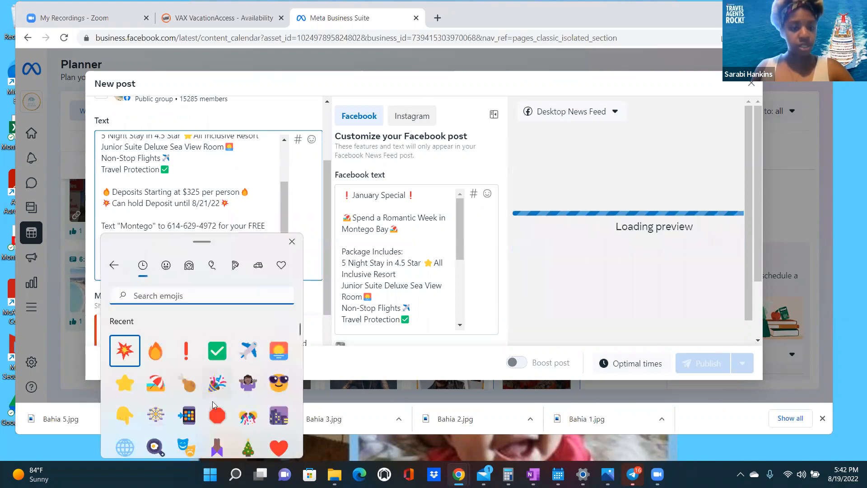
{"action": "left_click", "coordinate": [186, 415]}
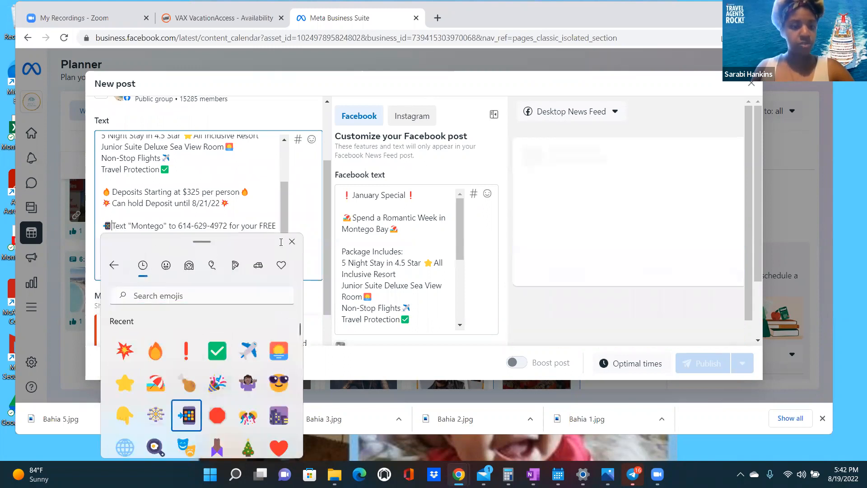
{"action": "left_click", "coordinate": [292, 243]}
- Add 🔴 red circles at the end of the Licensed and Bonded Agent and subject-to-change lines
{"action": "scroll", "coordinate": [202, 202], "scroll_direction": "down", "scroll_amount": 1}
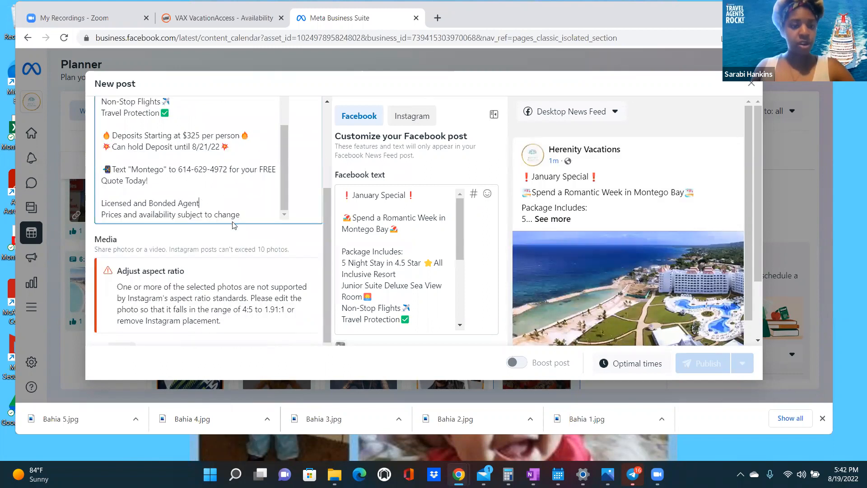
{"action": "right_click", "coordinate": [203, 204]}
{"action": "left_click", "coordinate": [236, 216]}
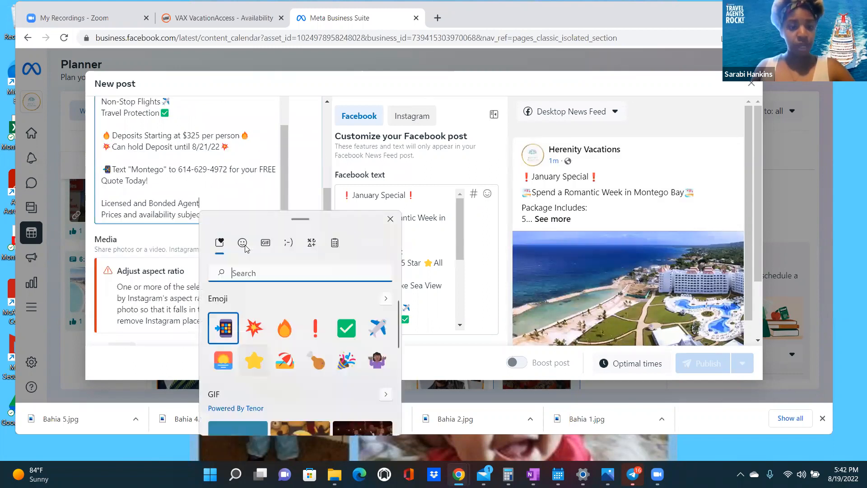
{"action": "left_click", "coordinate": [311, 393]}
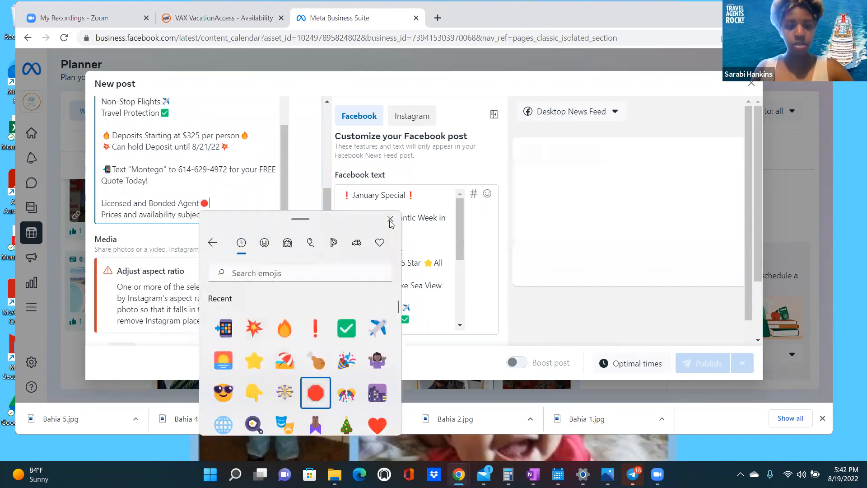
{"action": "left_click", "coordinate": [243, 213]}
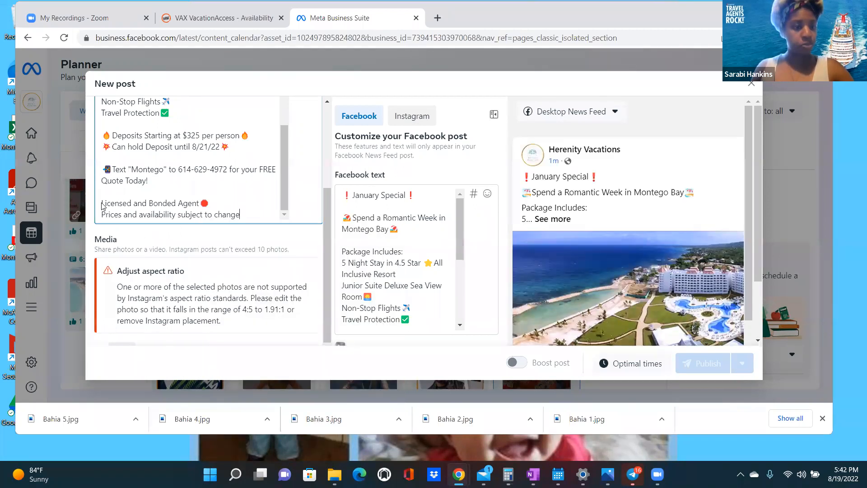
{"action": "key", "text": "ctrl+v"}
{"action": "left_click", "coordinate": [104, 204]}
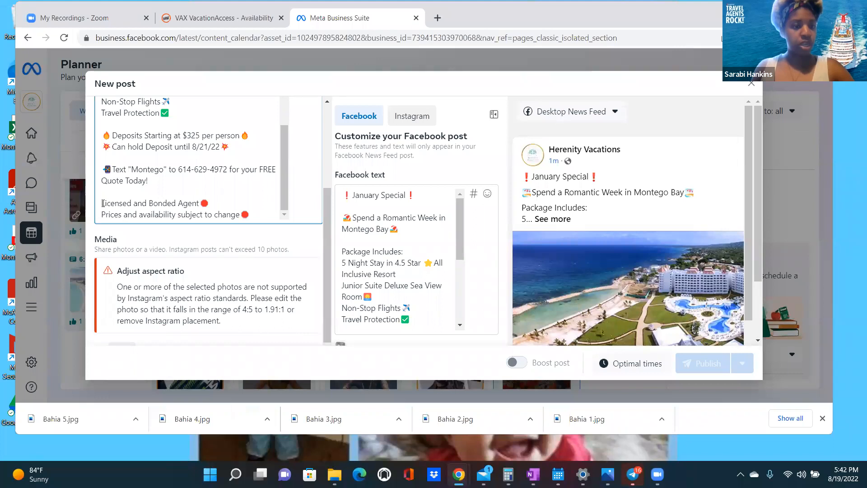
- Add 🔴 red circles at the start of the Licensed and Prices lines
{"action": "right_click", "coordinate": [104, 211]}
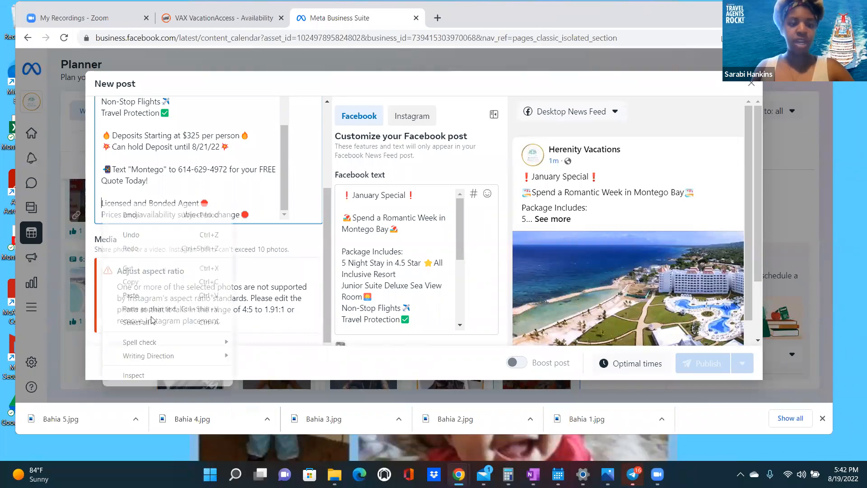
{"action": "left_click", "coordinate": [128, 326]}
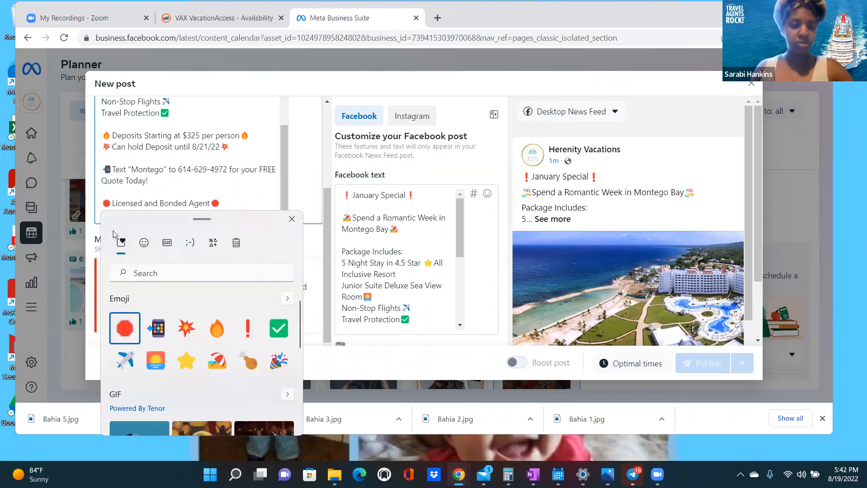
{"action": "right_click", "coordinate": [103, 219]}
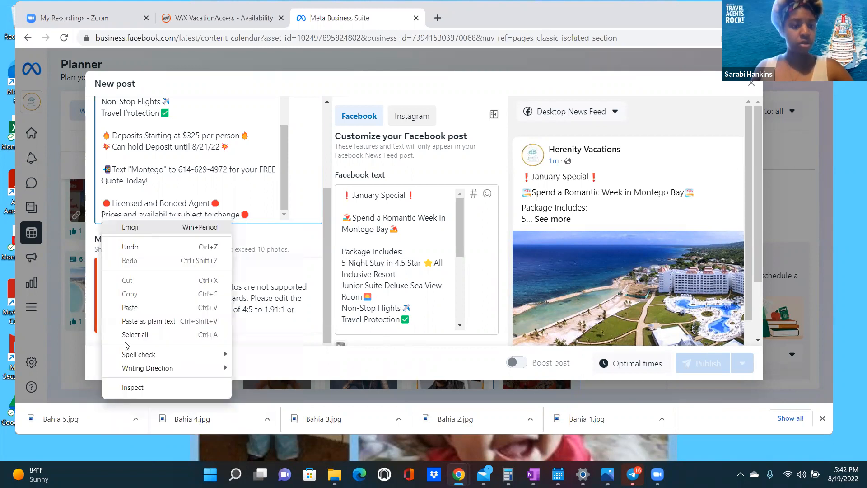
{"action": "left_click", "coordinate": [122, 226]}
{"action": "left_click", "coordinate": [125, 339]}
{"action": "left_click", "coordinate": [290, 230]}
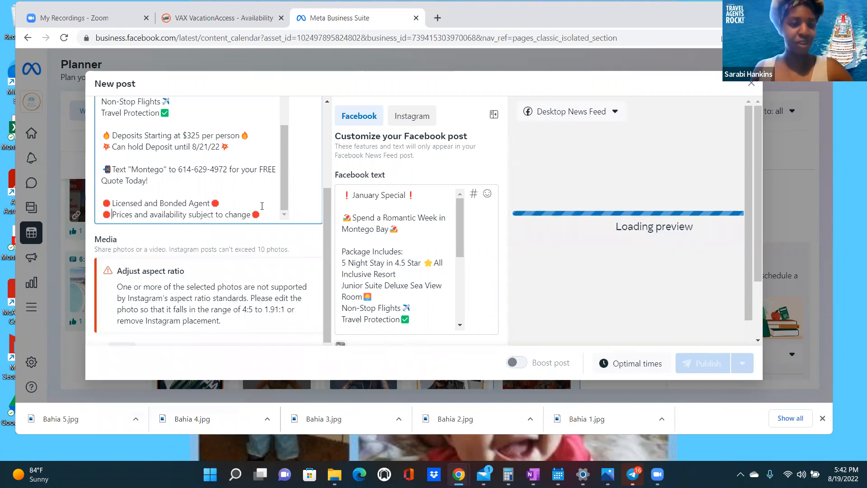
{"action": "scroll", "coordinate": [269, 186], "scroll_direction": "down", "scroll_amount": 3}
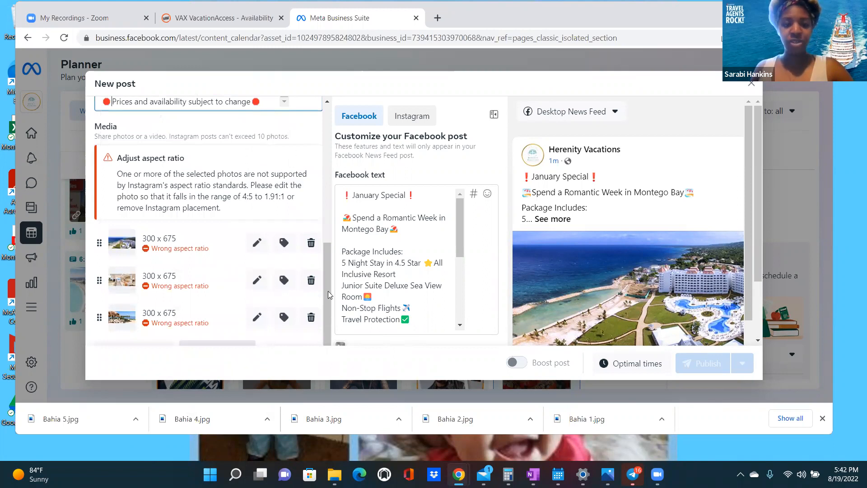
- Review the post text and add an empty line after the disclaimer lines
{"action": "left_click_drag", "start_coordinate": [328, 291], "coordinate": [330, 298]}
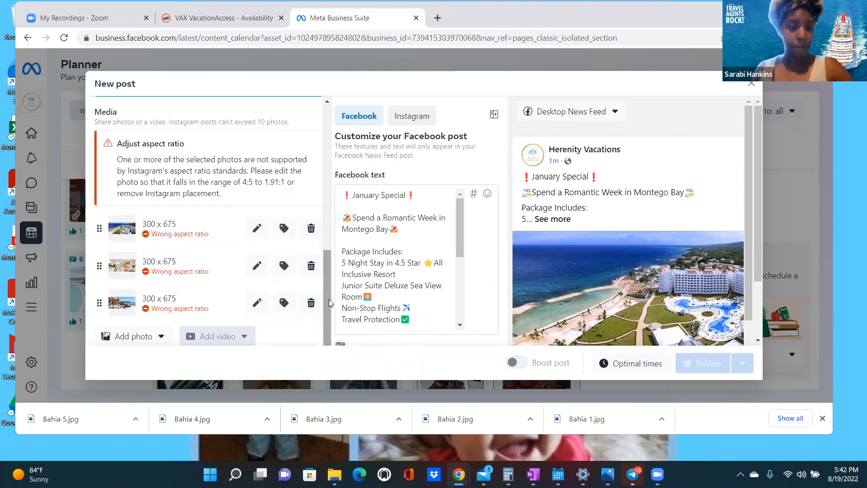
{"action": "left_click_drag", "start_coordinate": [329, 299], "coordinate": [298, 168]}
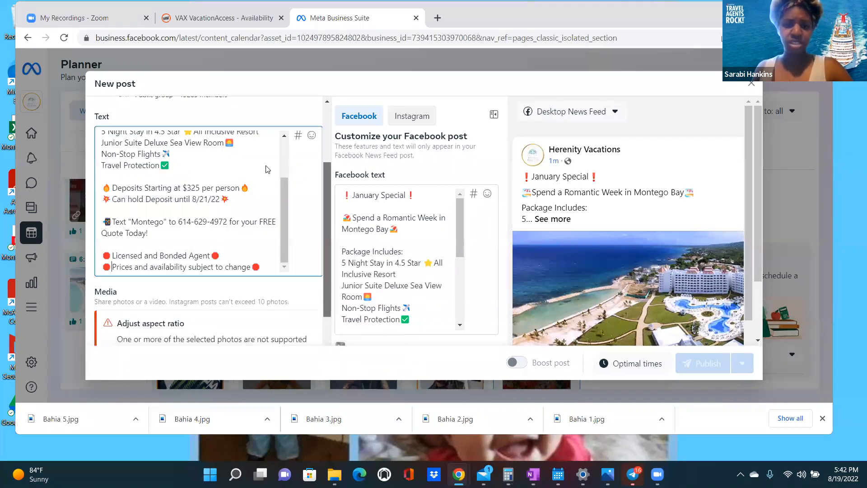
{"action": "scroll", "coordinate": [102, 162], "scroll_direction": "up", "scroll_amount": 3}
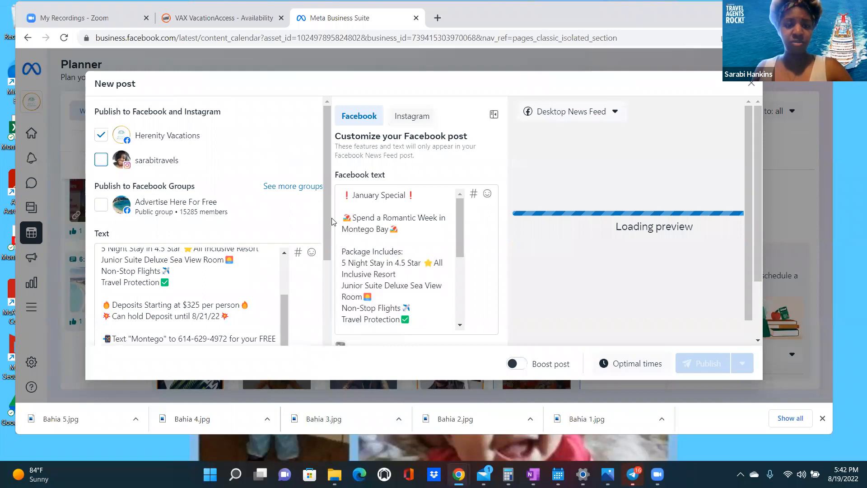
{"action": "scroll", "coordinate": [325, 326], "scroll_direction": "down", "scroll_amount": 1}
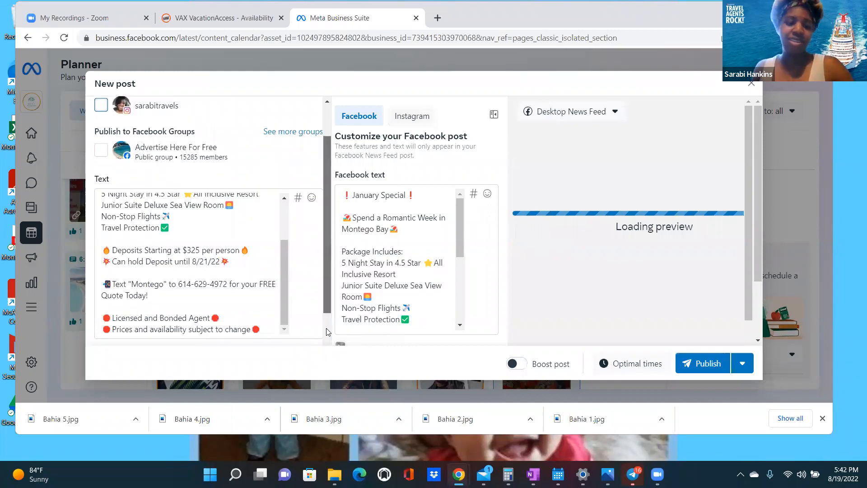
{"action": "scroll", "coordinate": [316, 190], "scroll_direction": "down", "scroll_amount": 3}
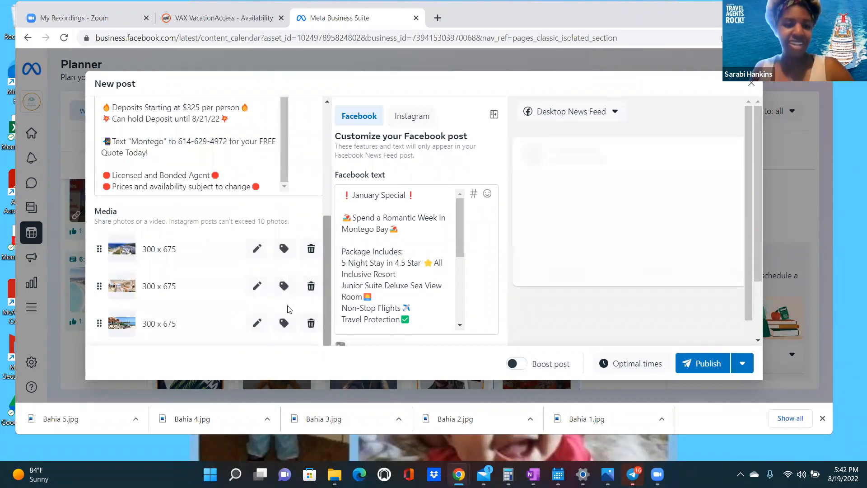
{"action": "scroll", "coordinate": [285, 294], "scroll_direction": "up", "scroll_amount": 4}
{"action": "scroll", "coordinate": [281, 277], "scroll_direction": "up", "scroll_amount": 2}
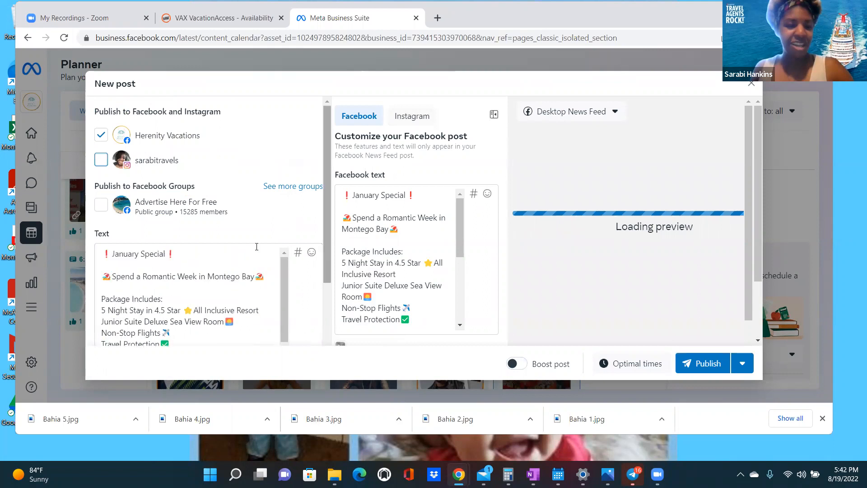
{"action": "scroll", "coordinate": [277, 247], "scroll_direction": "down", "scroll_amount": 3}
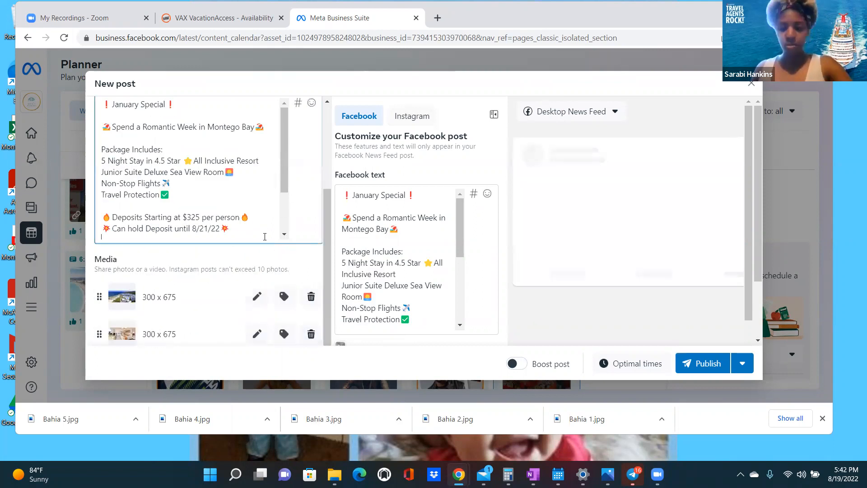
{"action": "scroll", "coordinate": [265, 236], "scroll_direction": "down", "scroll_amount": 1}
{"action": "left_click", "coordinate": [265, 237]}
{"action": "key", "text": "Return"}
{"action": "key", "text": "Return"}
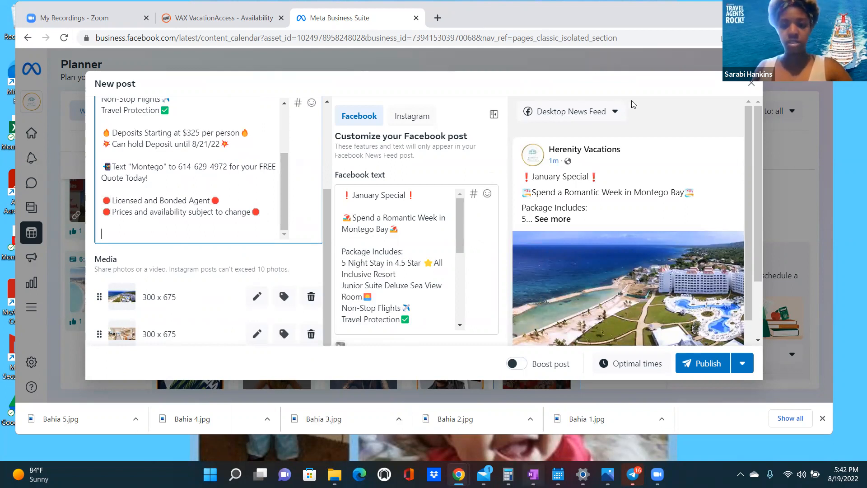
{"action": "key", "text": "alt+Tab"}
- Copy the hashtag list from OneNote's Hashtags page and return to the end of the post text
{"action": "left_click", "coordinate": [691, 154]}
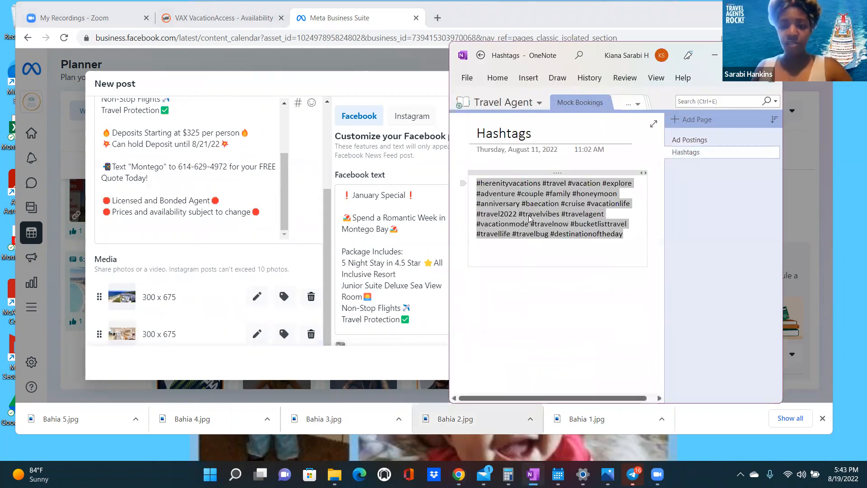
{"action": "right_click", "coordinate": [558, 249]}
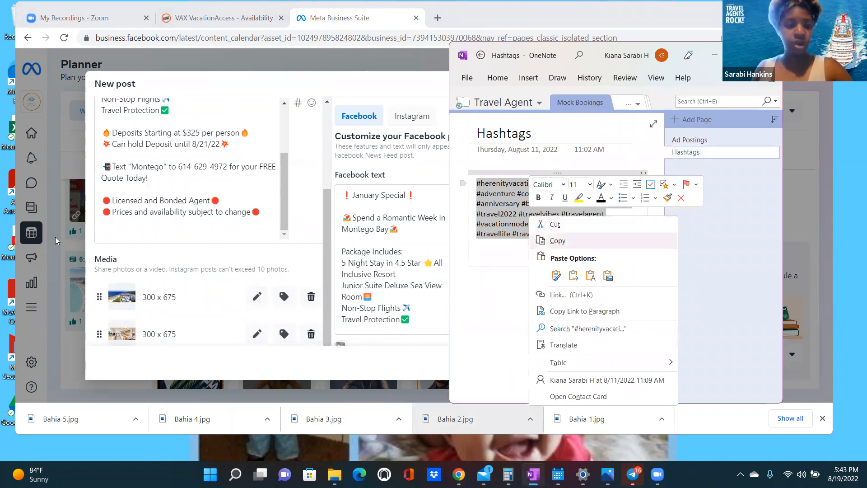
{"action": "left_click", "coordinate": [558, 241]}
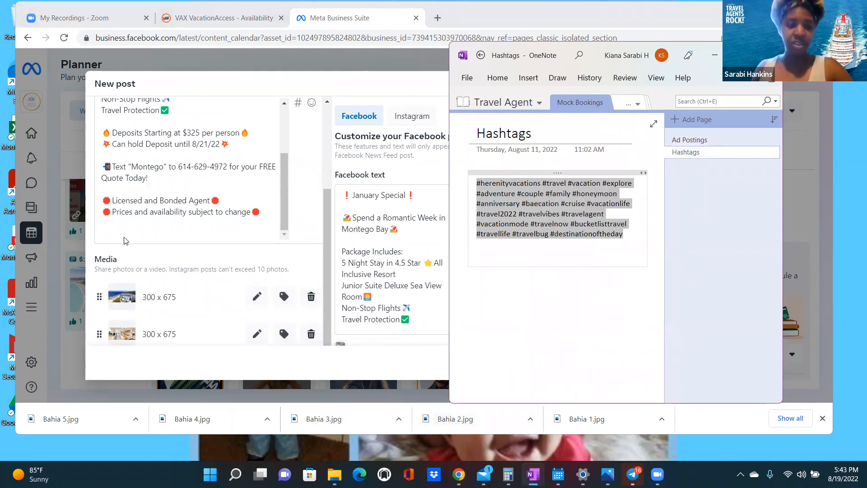
{"action": "left_click", "coordinate": [105, 237]}
{"action": "key", "text": "super+period"}
{"action": "left_click", "coordinate": [109, 236]}
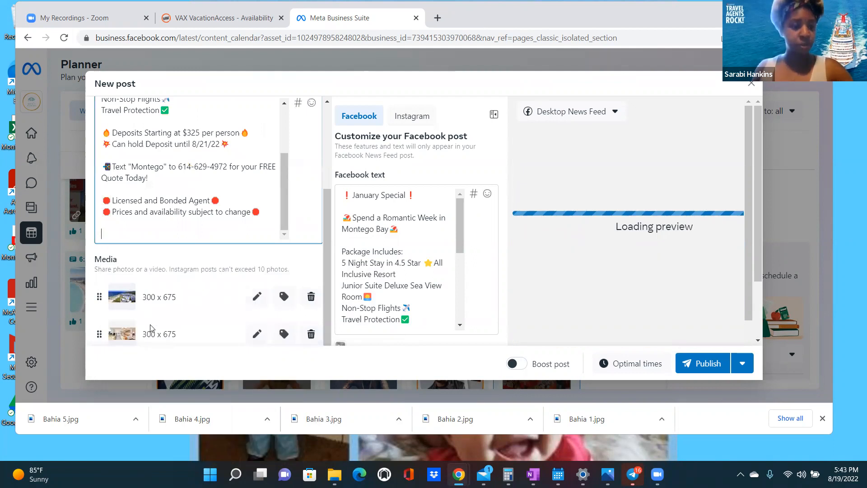
- Paste the copied hashtag list at the end of the post and remove the stray #
{"action": "key", "text": "shift+F10"}
{"action": "key", "text": "Return"}
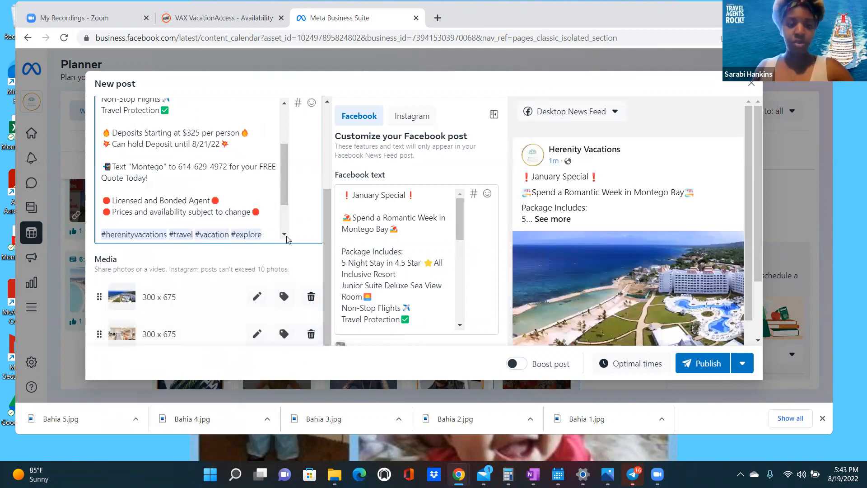
{"action": "scroll", "coordinate": [276, 234], "scroll_direction": "down", "scroll_amount": 1}
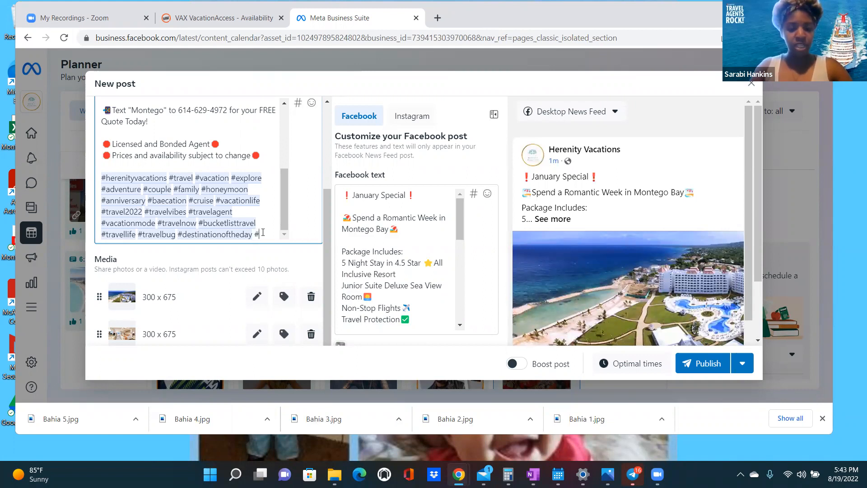
{"action": "key", "text": "BackSpace"}
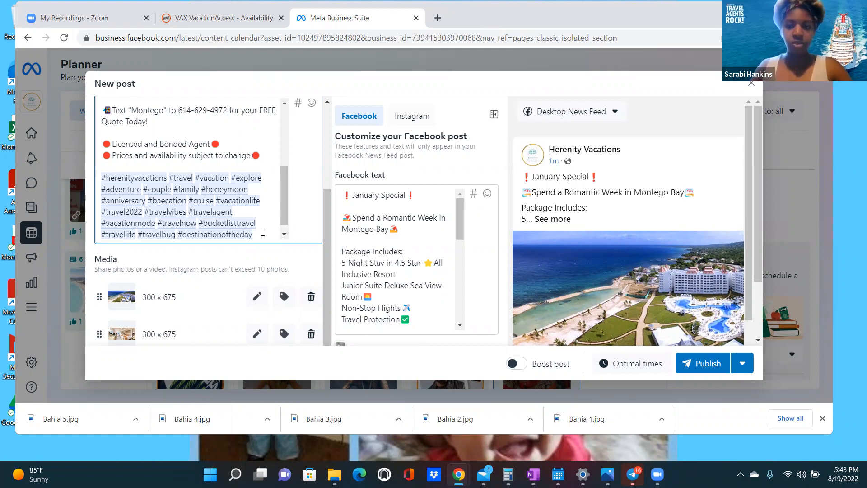
- Append #montegobay #jamaica #allinclusive #resort #beach after the pasted hashtags
{"action": "type", "text": "#monte"}
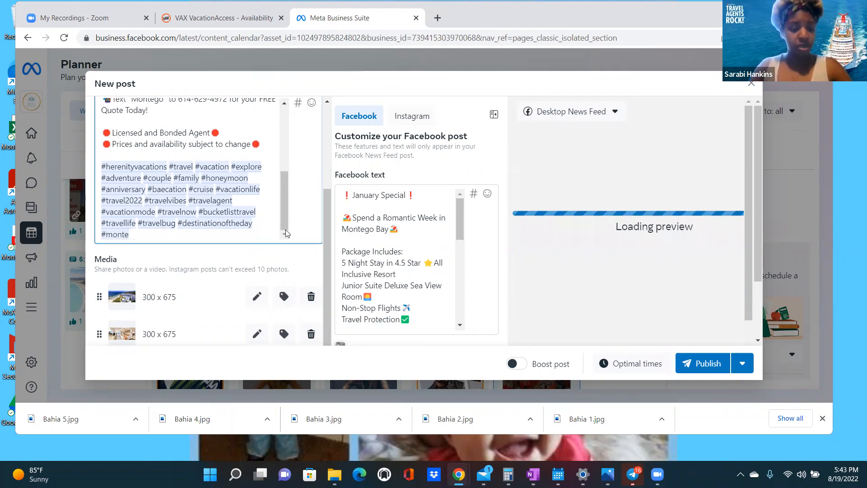
{"action": "type", "text": "gobay #"}
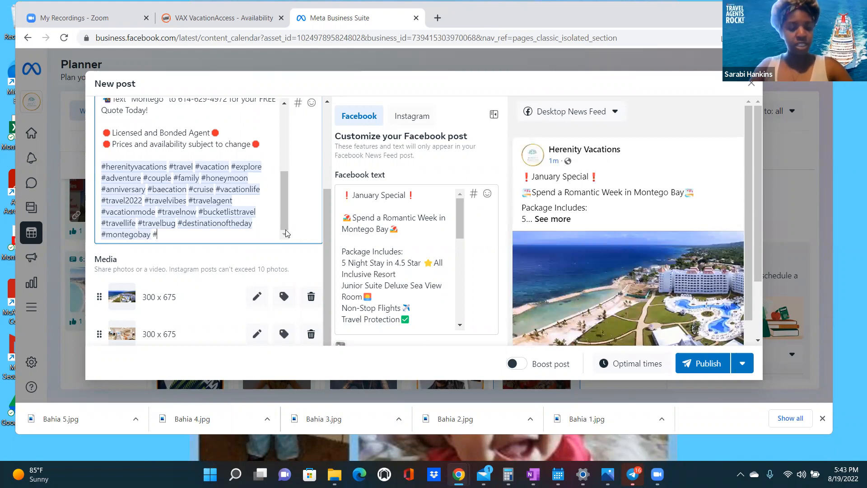
{"action": "type", "text": "jamaica"}
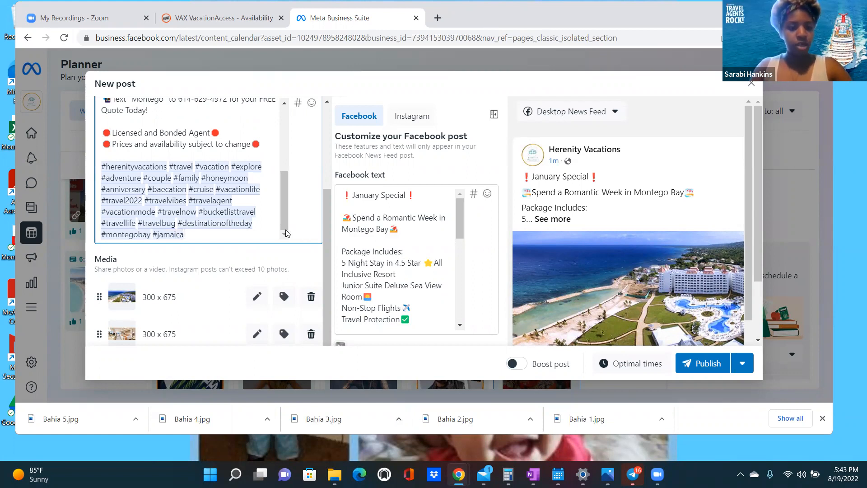
{"action": "type", "text": " #"}
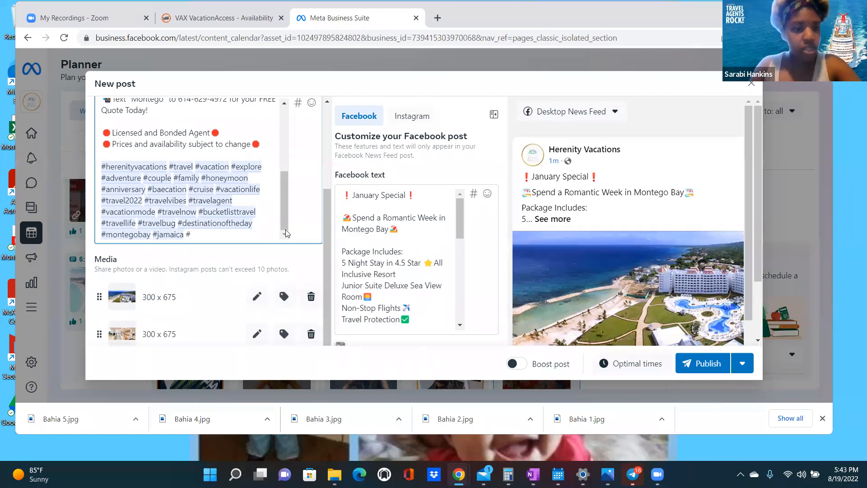
{"action": "type", "text": "all"}
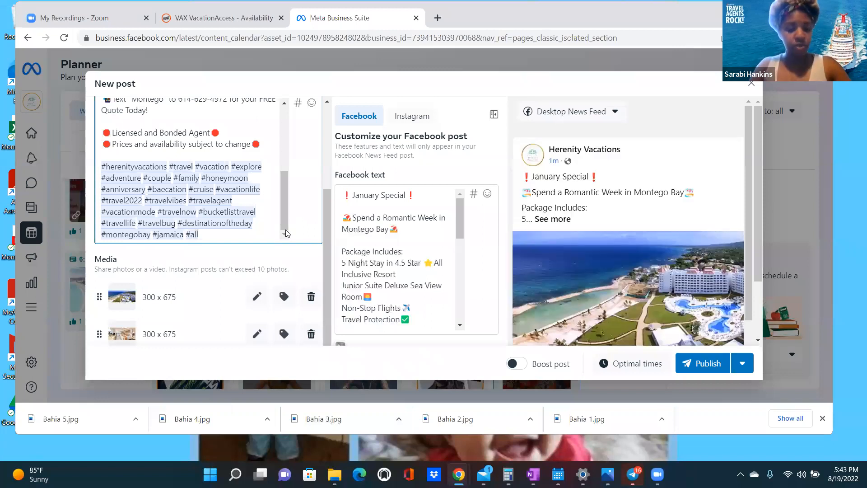
{"action": "type", "text": "inclusive "}
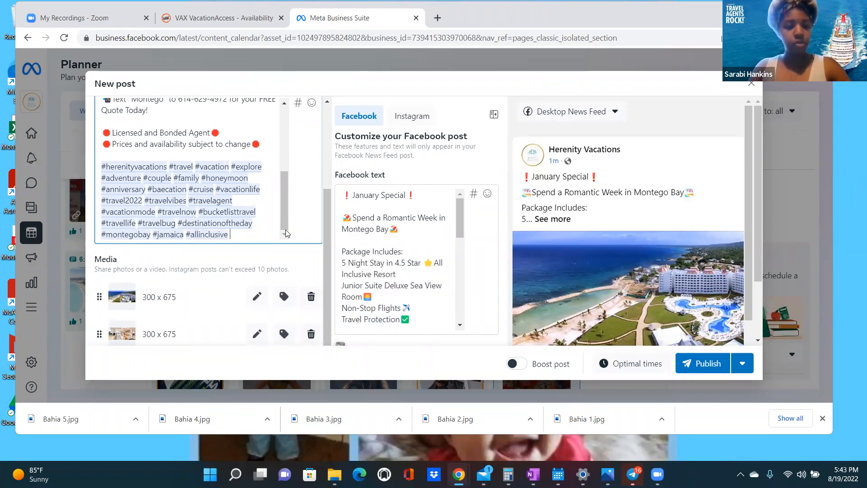
{"action": "type", "text": "#"}
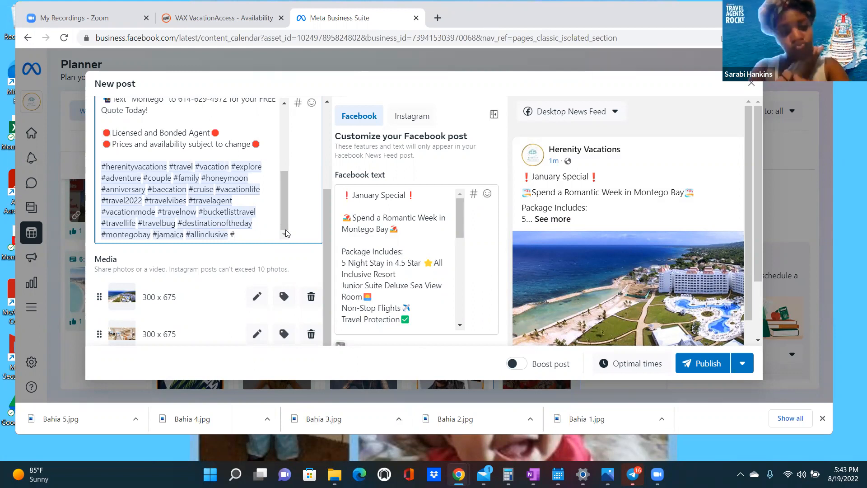
{"action": "type", "text": "resort #bea"}
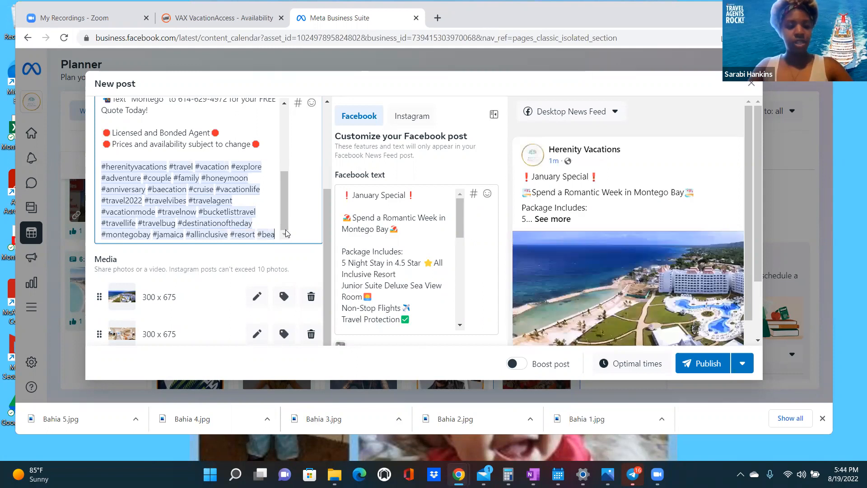
{"action": "key", "text": "BackSpace"}
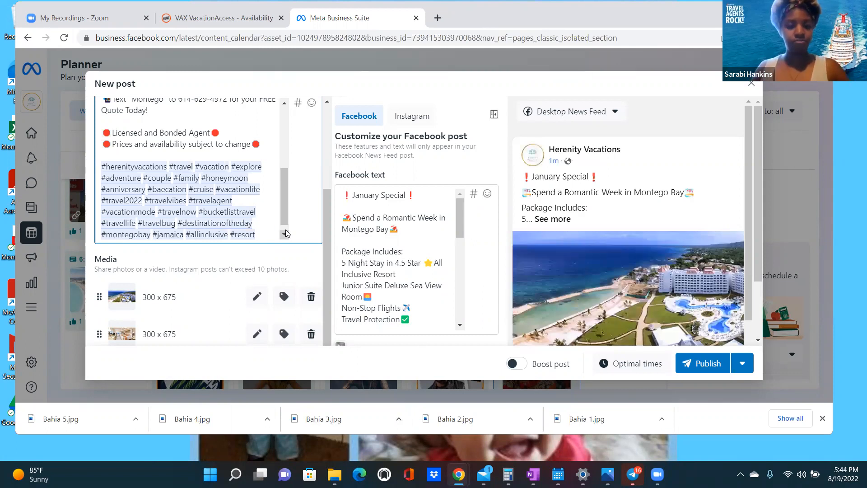
{"action": "type", "text": "#beach"}
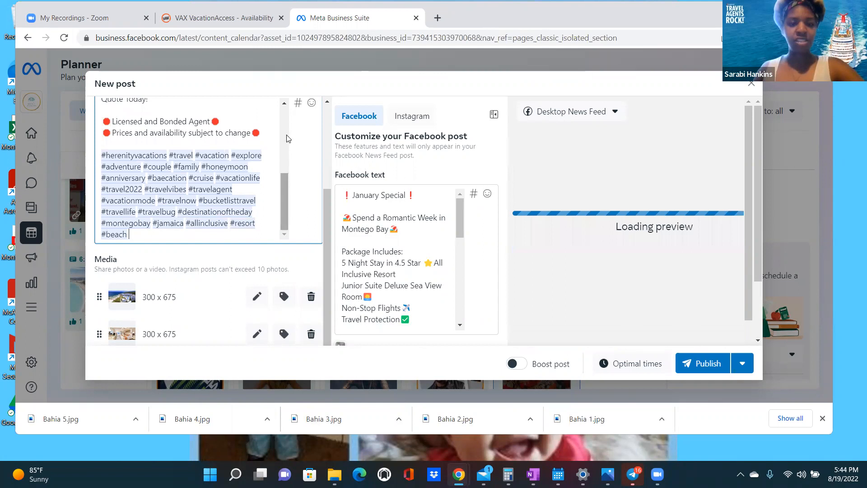
{"action": "scroll", "coordinate": [286, 138], "scroll_direction": "up", "scroll_amount": 5}
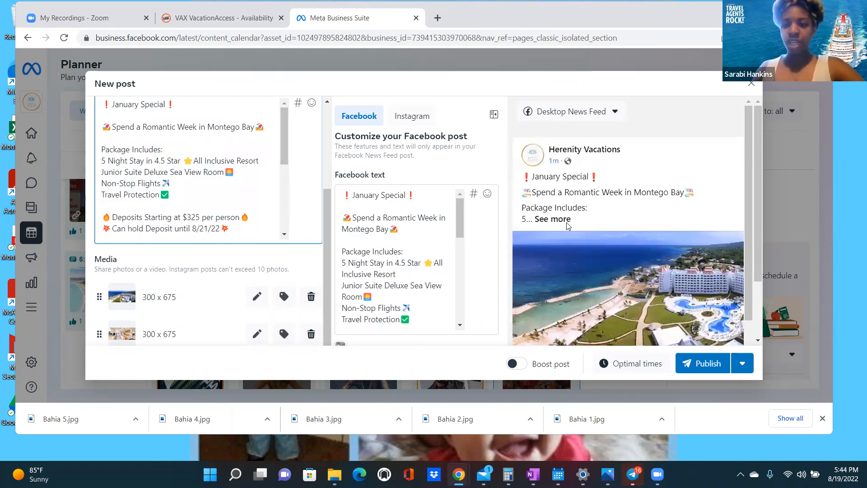
- Switch the post preview to Mobile News Feed and scroll through it
{"action": "left_click", "coordinate": [614, 114]}
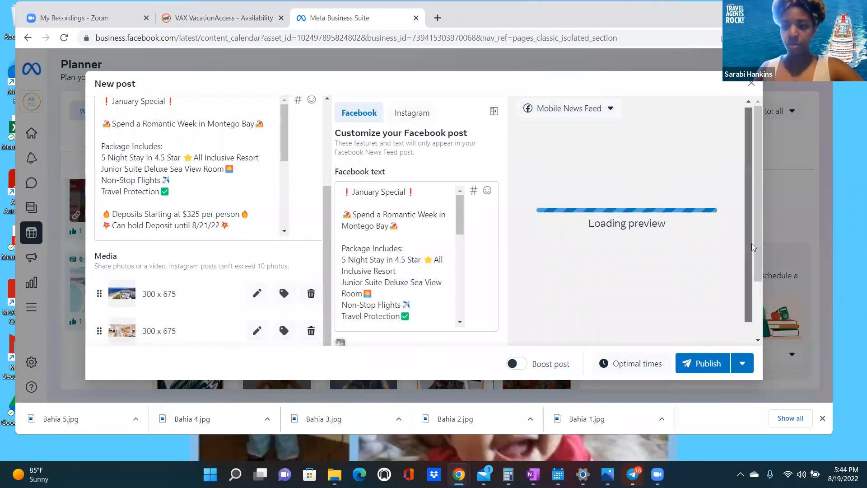
{"action": "left_click_drag", "start_coordinate": [749, 219], "coordinate": [756, 297]}
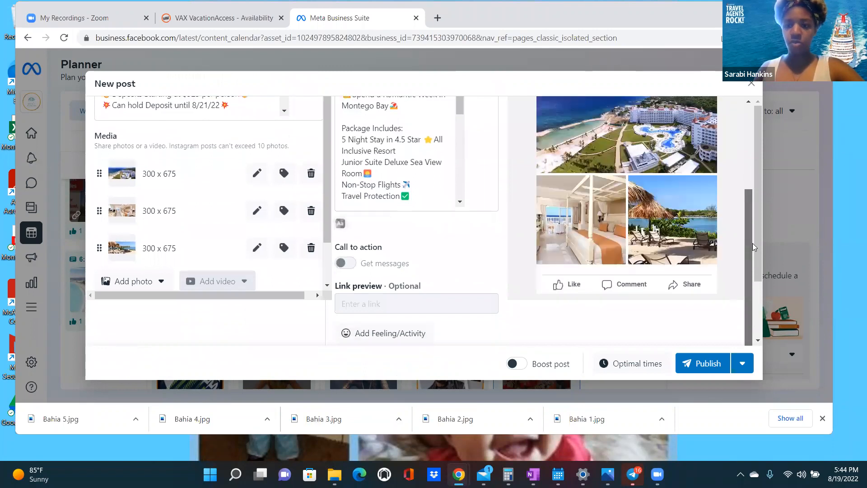
{"action": "scroll", "coordinate": [751, 217], "scroll_direction": "up", "scroll_amount": 2}
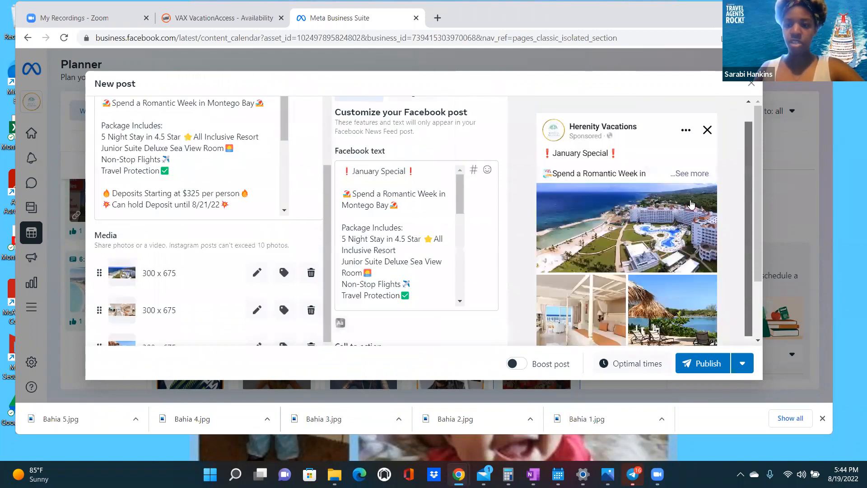
{"action": "scroll", "coordinate": [691, 205], "scroll_direction": "up", "scroll_amount": 1}
{"action": "left_click_drag", "start_coordinate": [715, 222], "coordinate": [732, 321]}
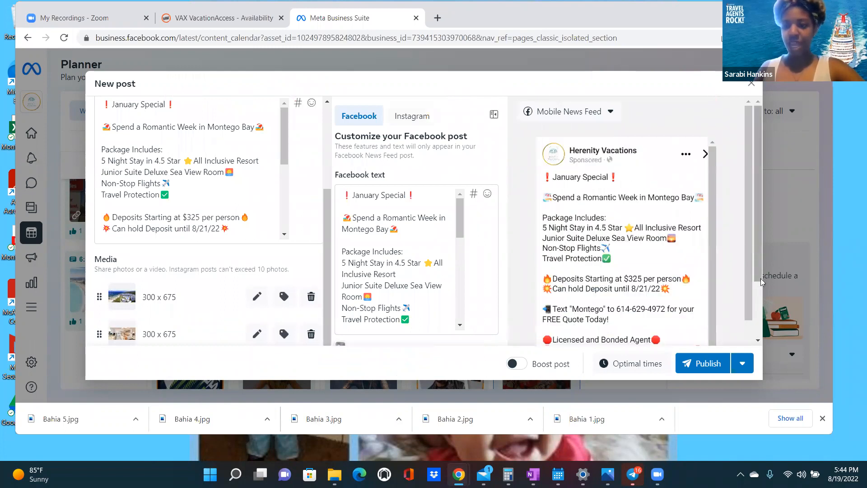
{"action": "scroll", "coordinate": [710, 325], "scroll_direction": "down", "scroll_amount": 2}
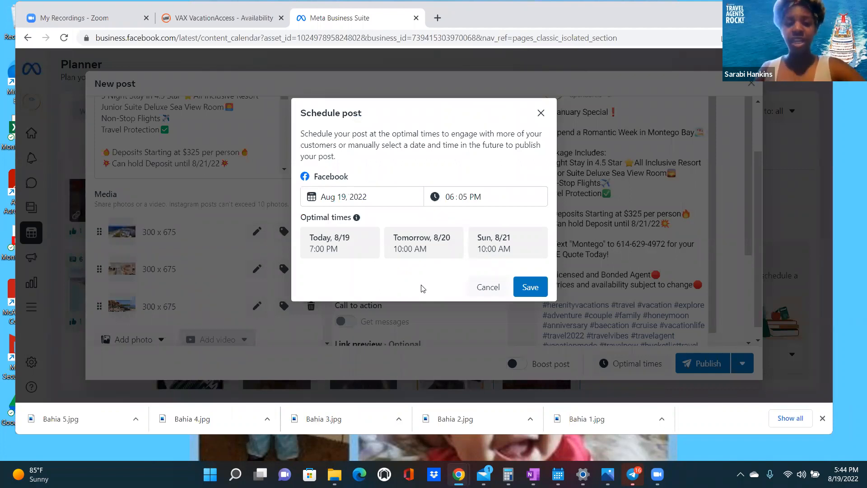
- Pick the suggested Today 8/19 7:00 PM slot as the post's scheduled time
{"action": "left_click", "coordinate": [342, 248]}
{"action": "left_click", "coordinate": [342, 247]}
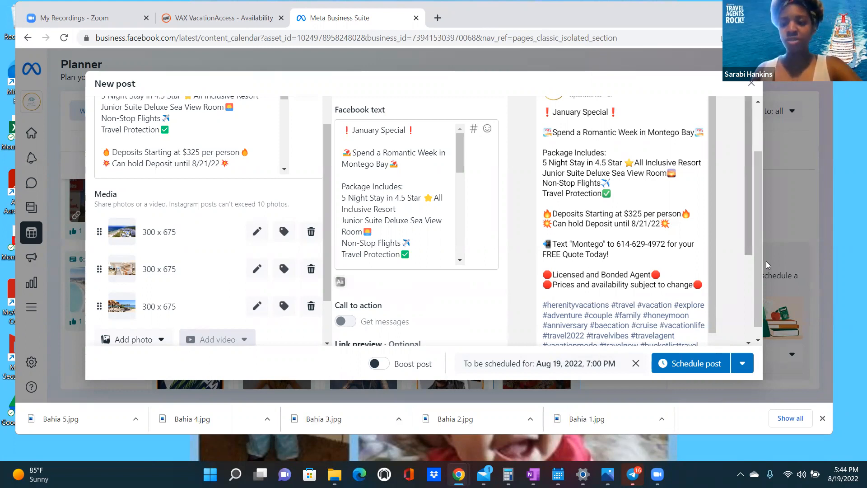
{"action": "scroll", "coordinate": [764, 172], "scroll_direction": "up", "scroll_amount": 3}
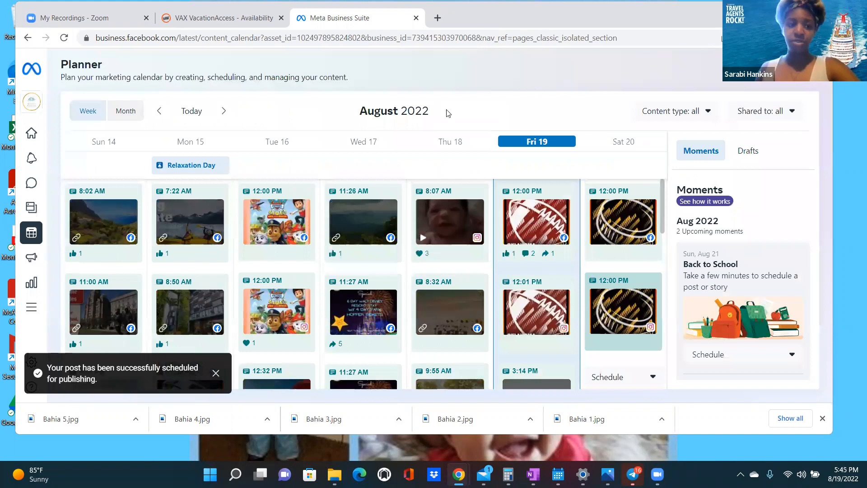
- Locate the new 7:00 PM post on Friday 19 in the Planner, then go to Posts & stories
{"action": "scroll", "coordinate": [587, 296], "scroll_direction": "down", "scroll_amount": 6}
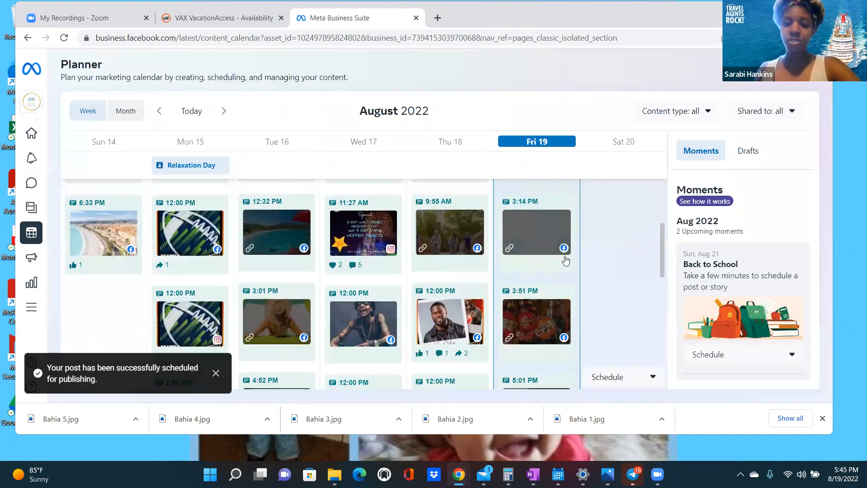
{"action": "scroll", "coordinate": [536, 255], "scroll_direction": "down", "scroll_amount": 1}
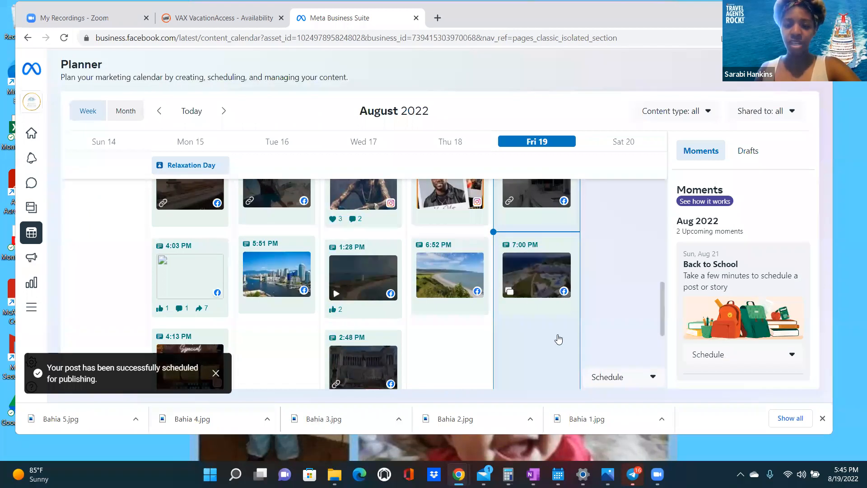
{"action": "scroll", "coordinate": [559, 339], "scroll_direction": "up", "scroll_amount": 5}
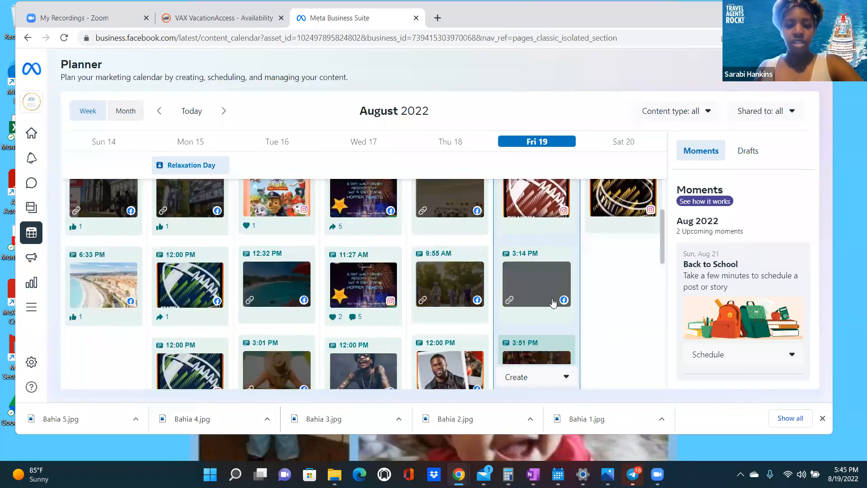
{"action": "scroll", "coordinate": [552, 293], "scroll_direction": "down", "scroll_amount": 2}
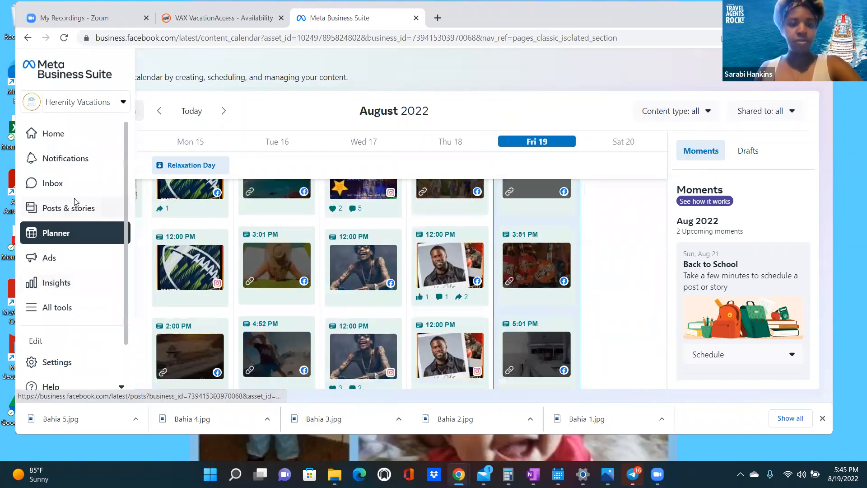
{"action": "left_click", "coordinate": [62, 207]}
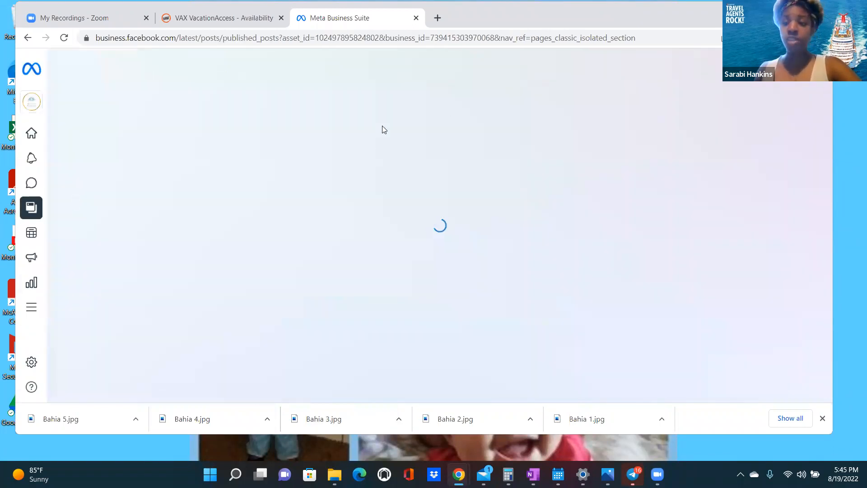